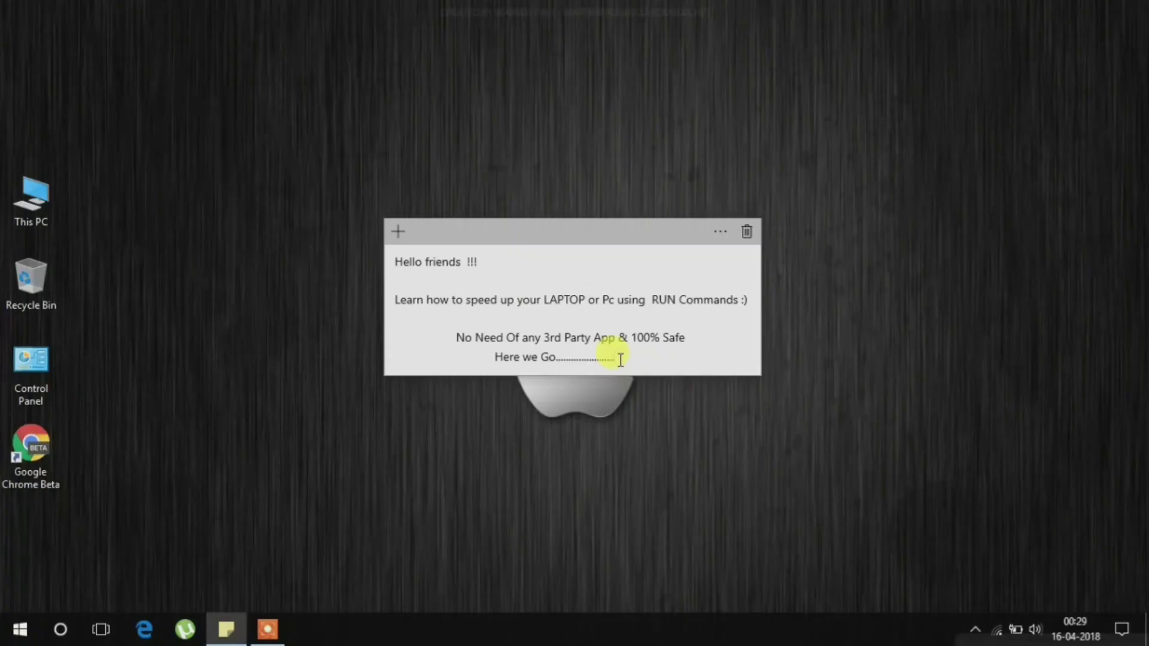
Step: Hide the Sticky Notes intro note about Run commands by showing the desktop
key(super+d)
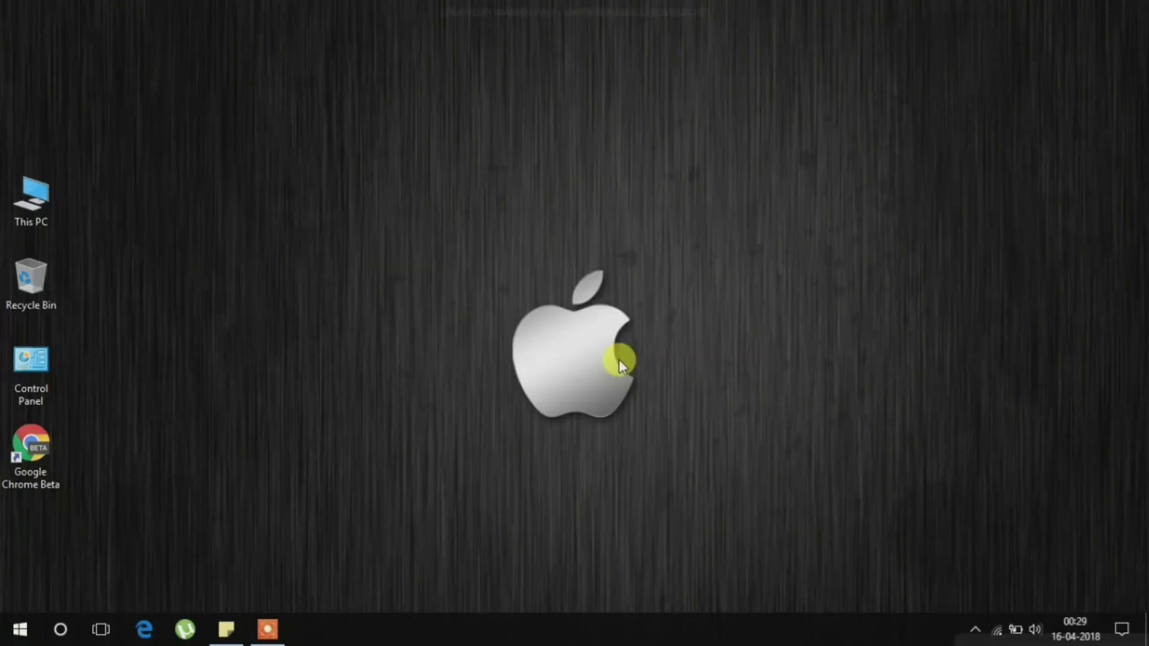
Step: Open the Recent folder by running 'recent' from the Run box
key(super+r)
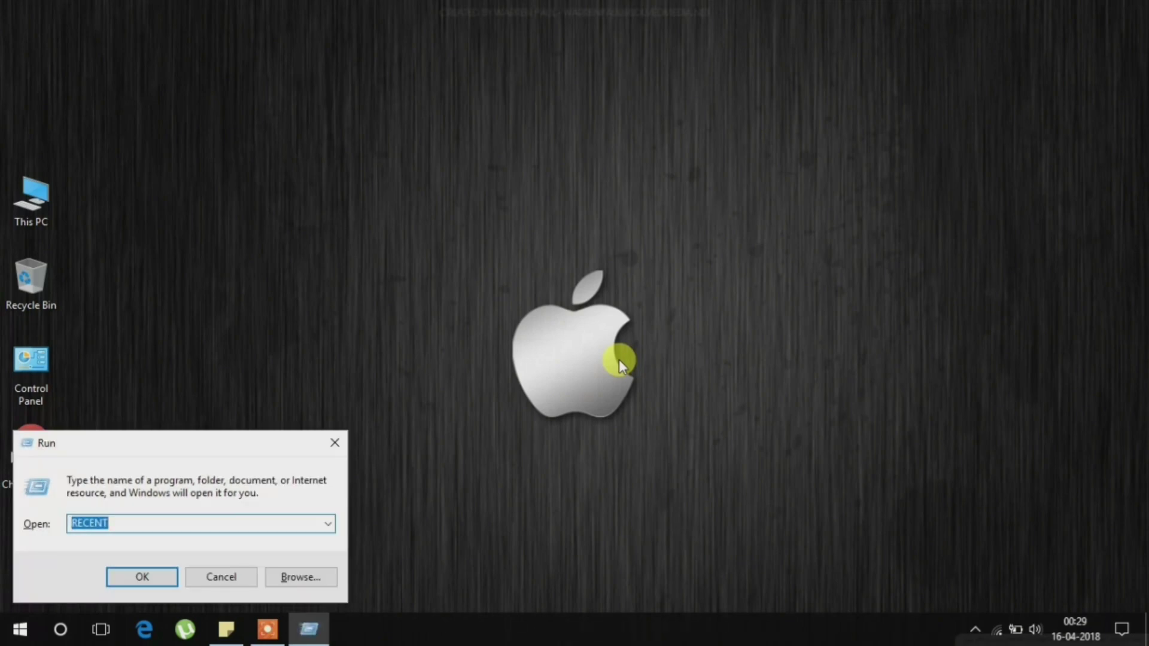
key(BackSpace)
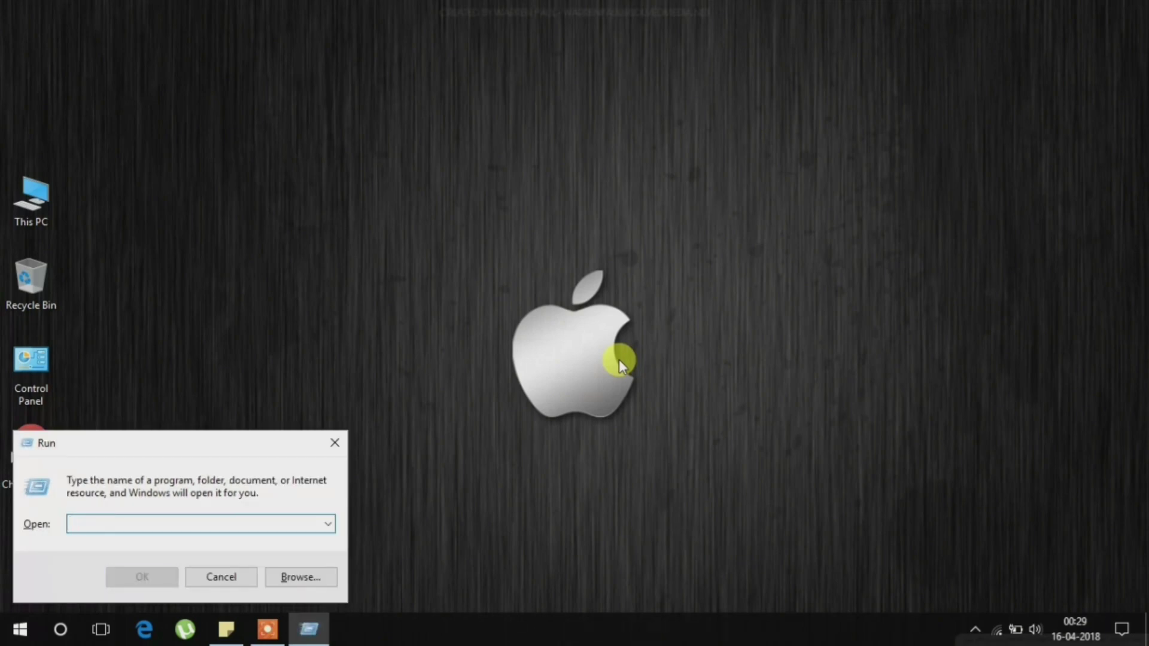
text(rece)
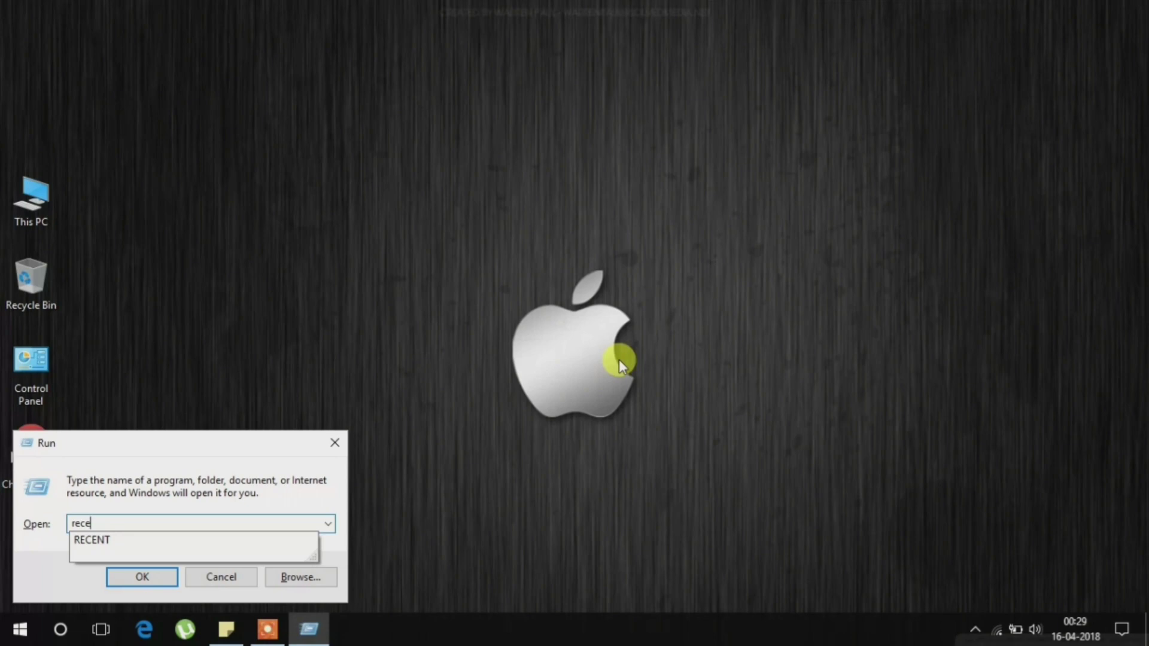
text(nt)
key(Return)
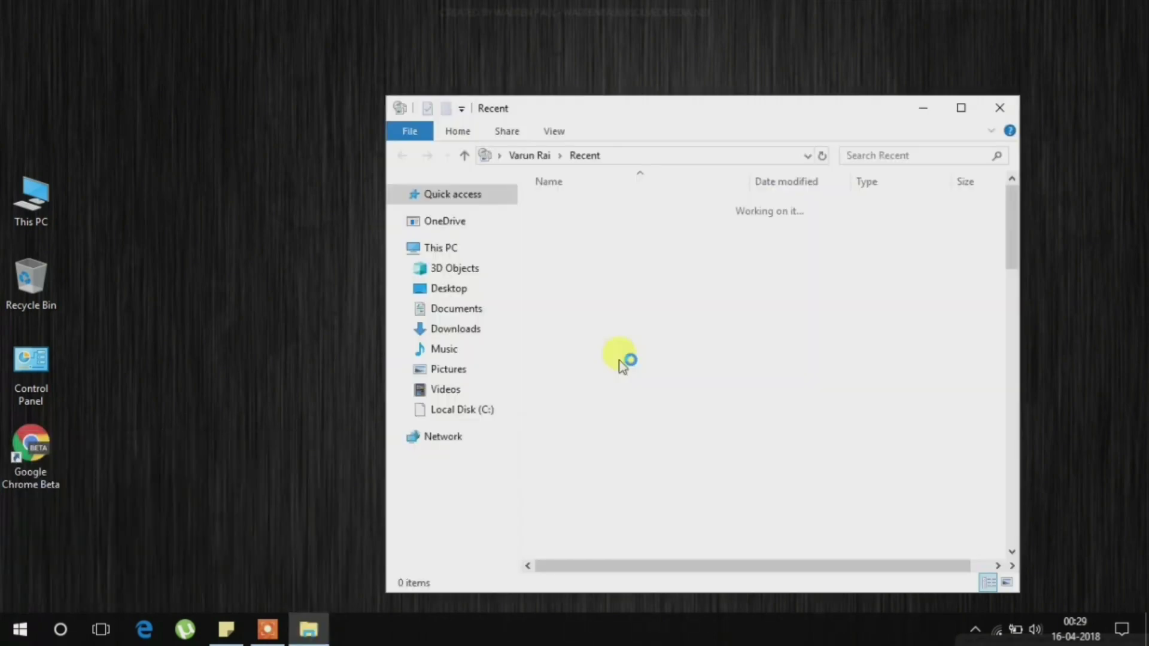
Step: Maximize the Recent window and permanently delete all 141 items
double_click(860, 107)
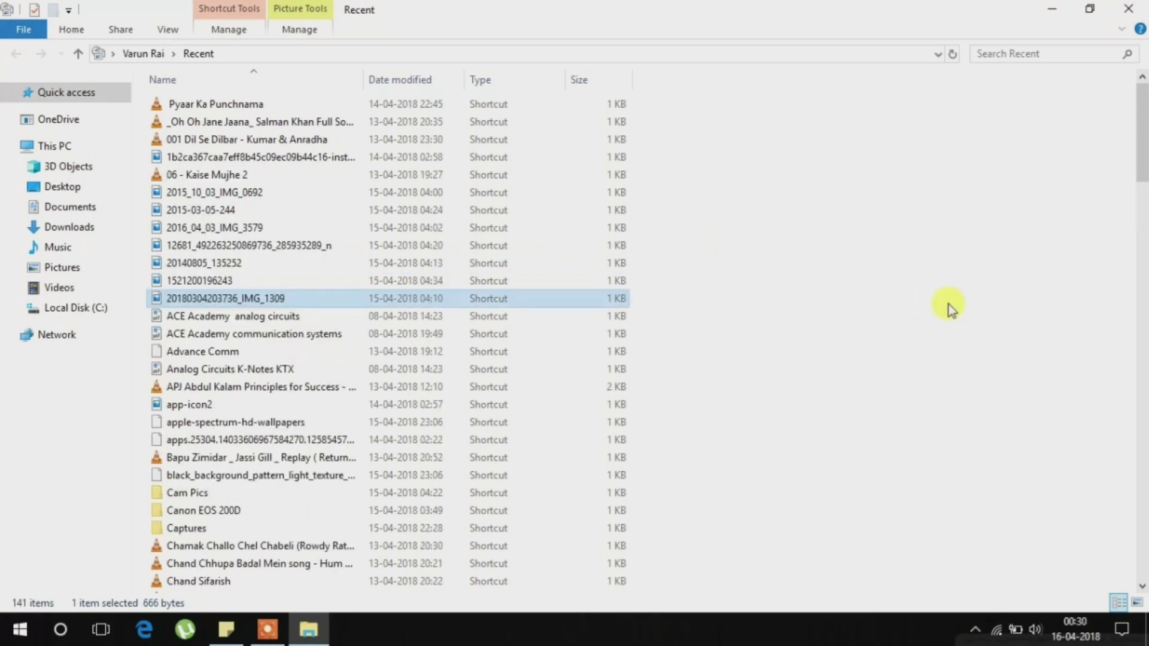
key(ctrl+a)
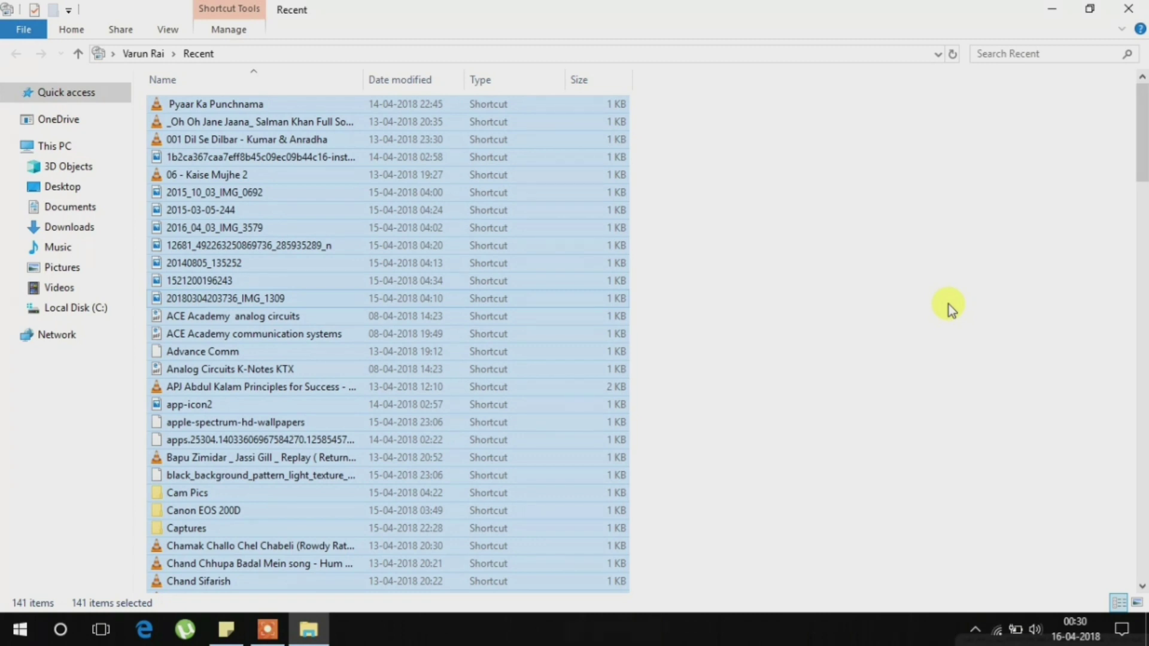
key(Delete)
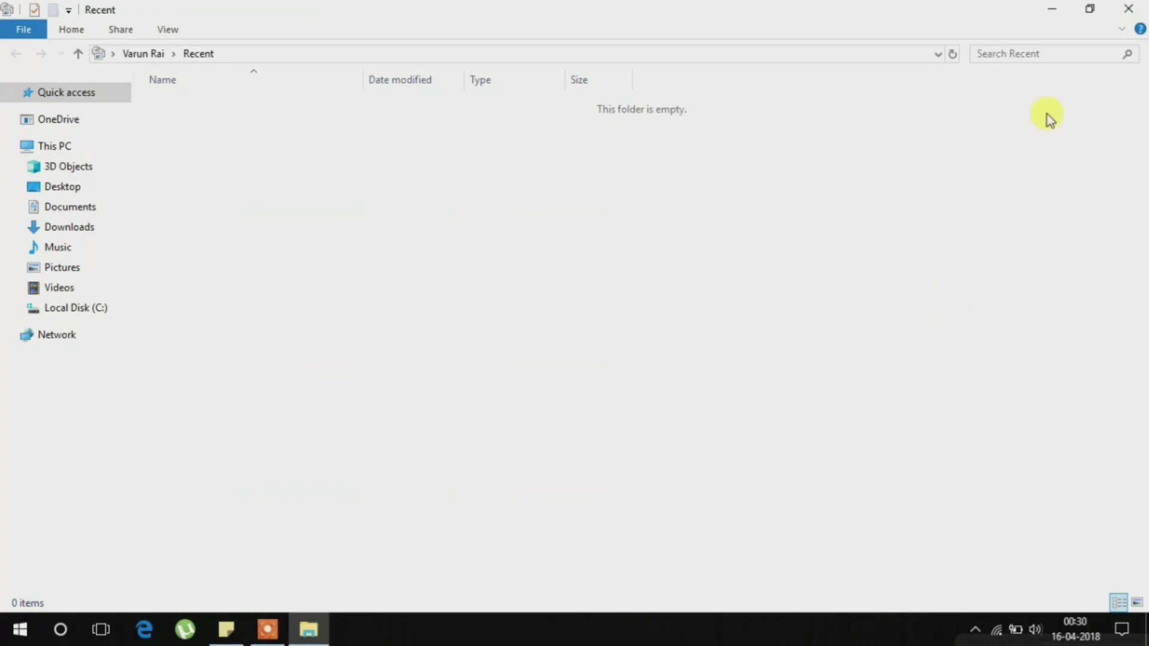
Step: Close the emptied Recent folder and open Windows Temp by running 'temp'
click(1128, 9)
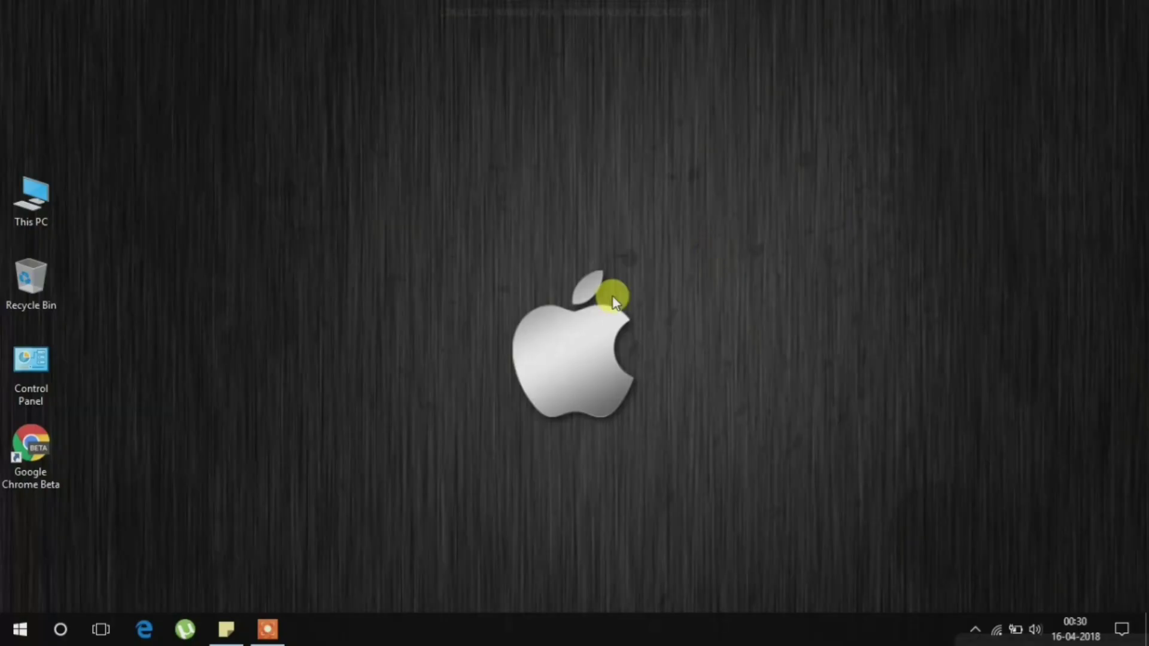
key(super+r)
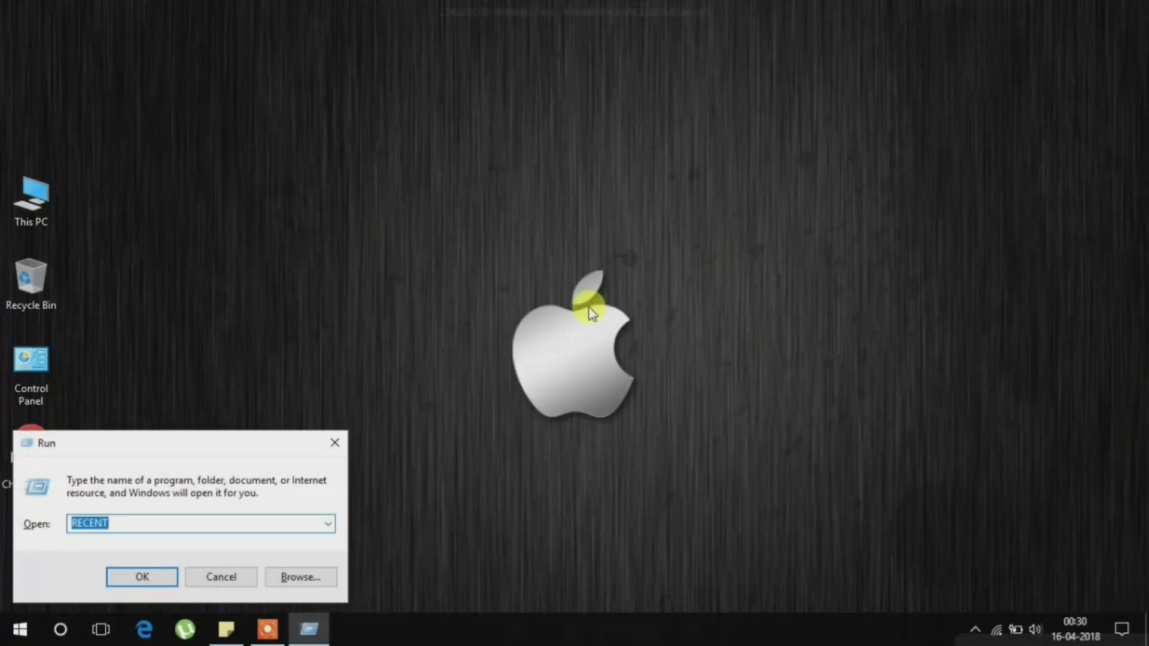
text(te)
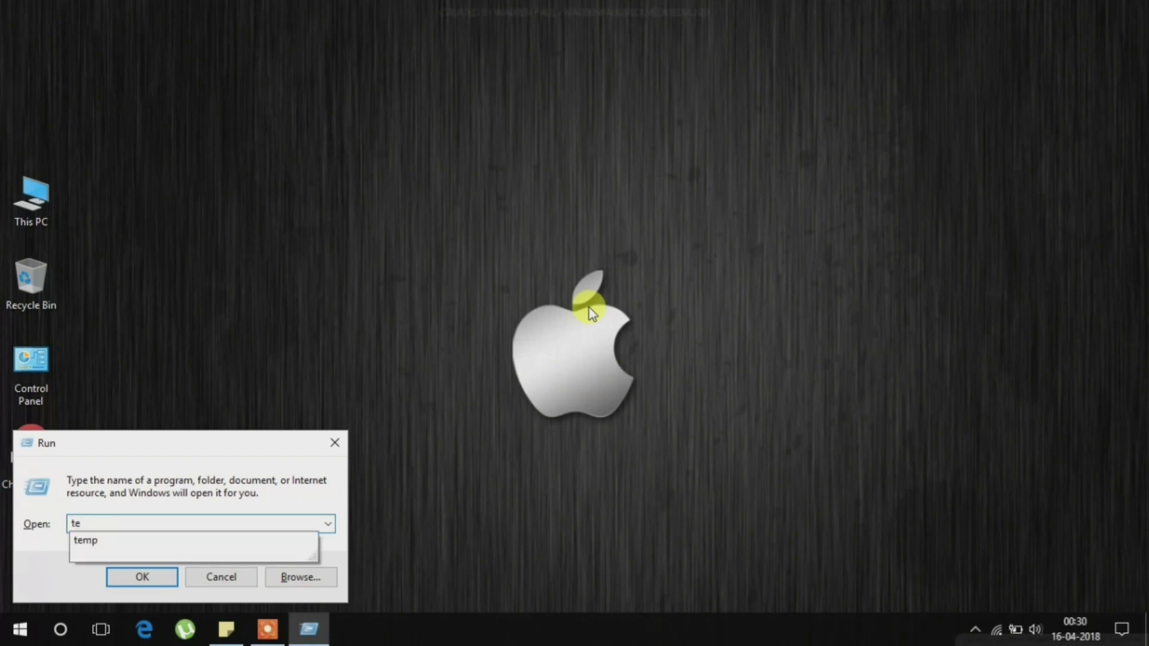
text(mp)
key(Return)
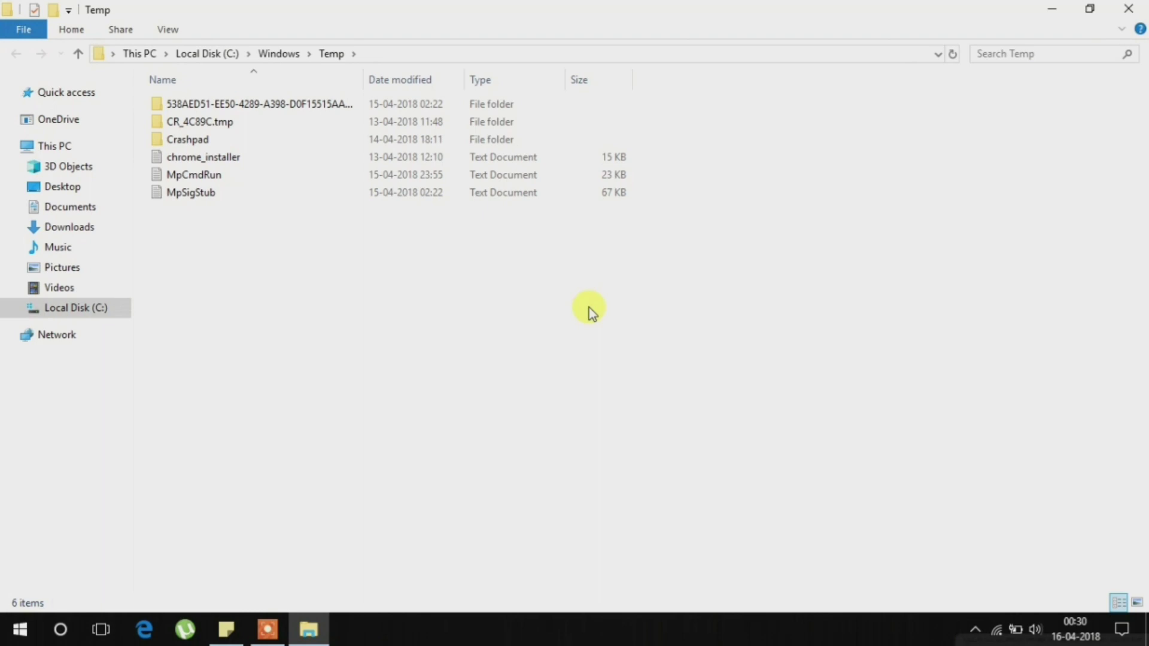
Step: Permanently delete all six Windows Temp items with admin permission, then close the folder
key(ctrl+a)
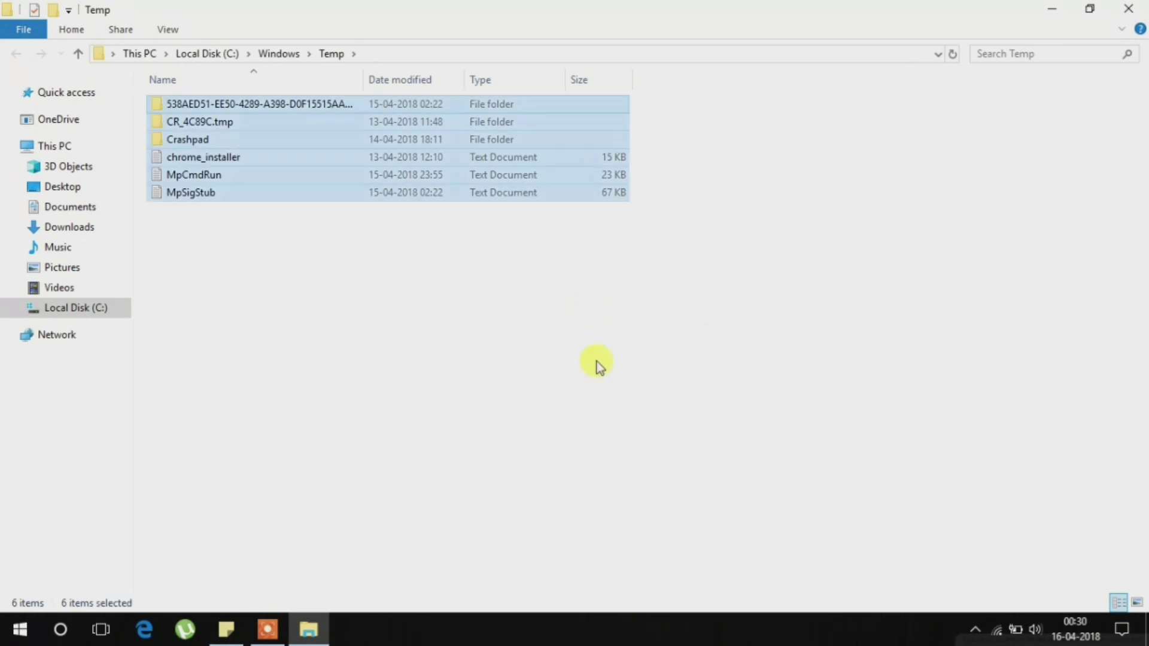
key(shift+Delete)
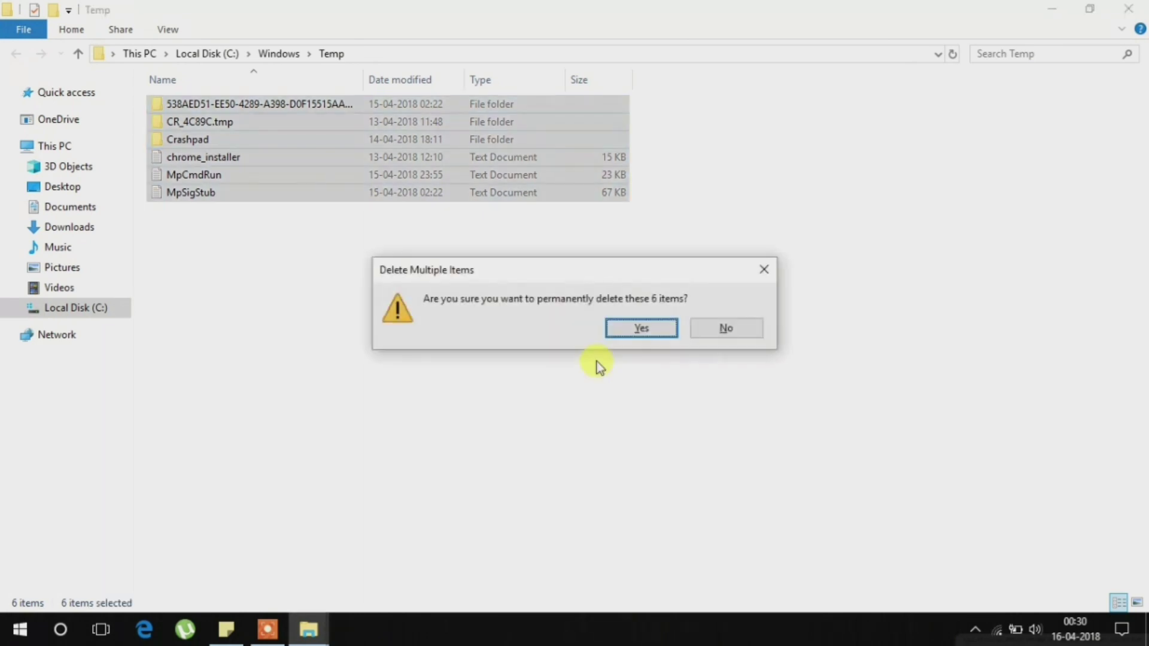
key(Return)
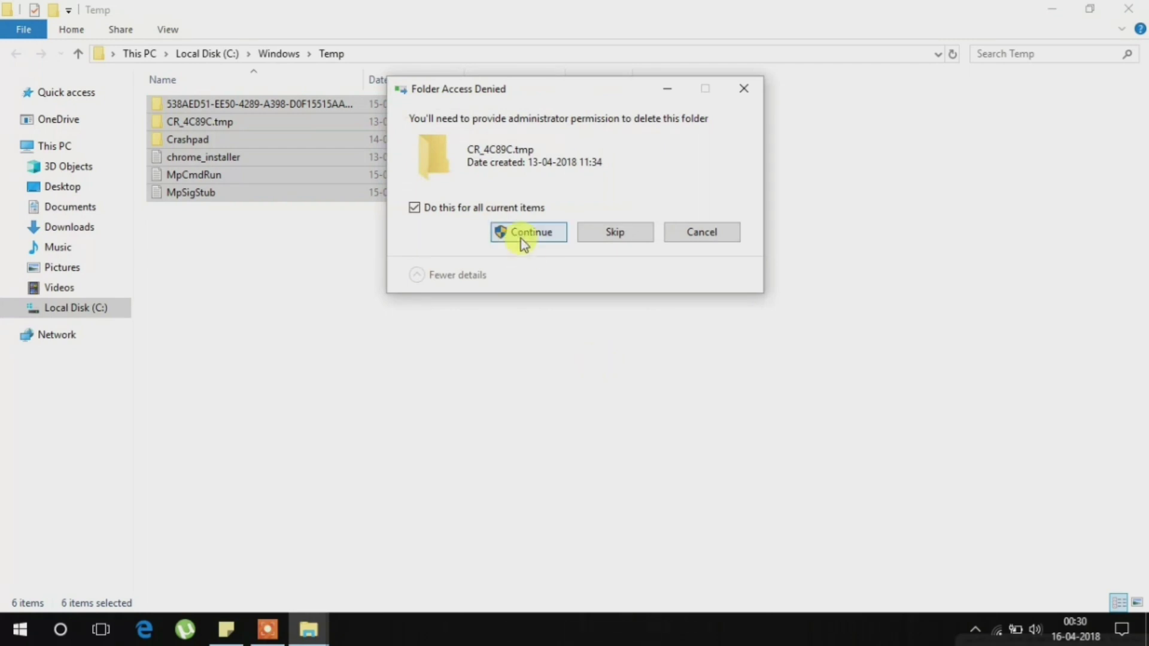
click(529, 239)
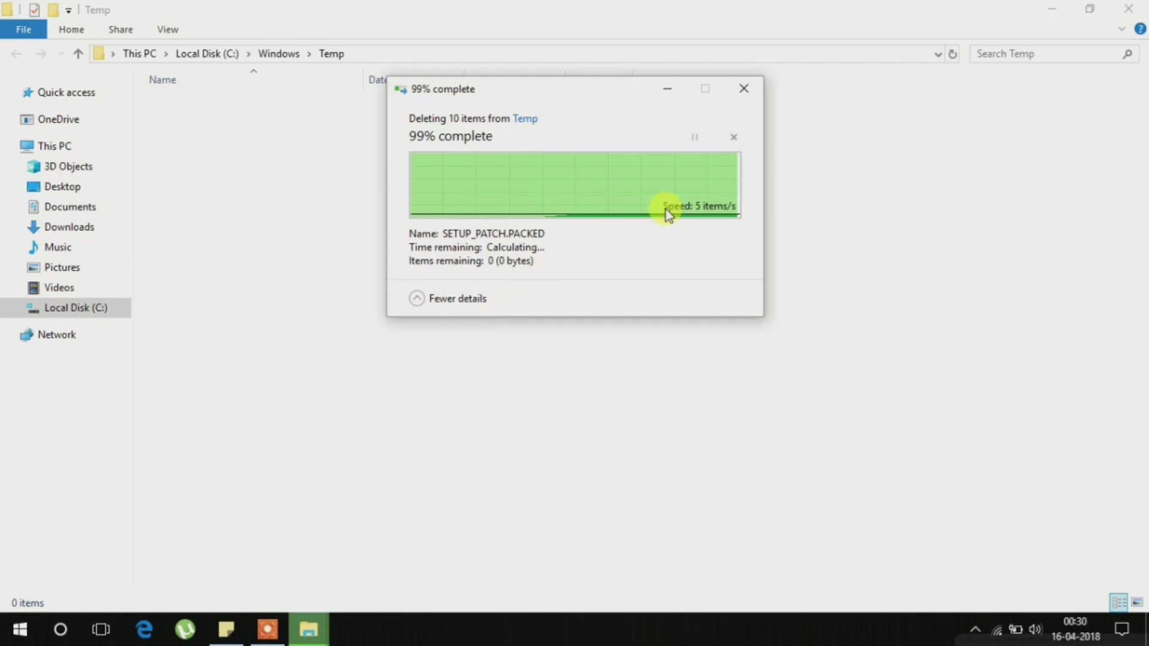
click(1128, 10)
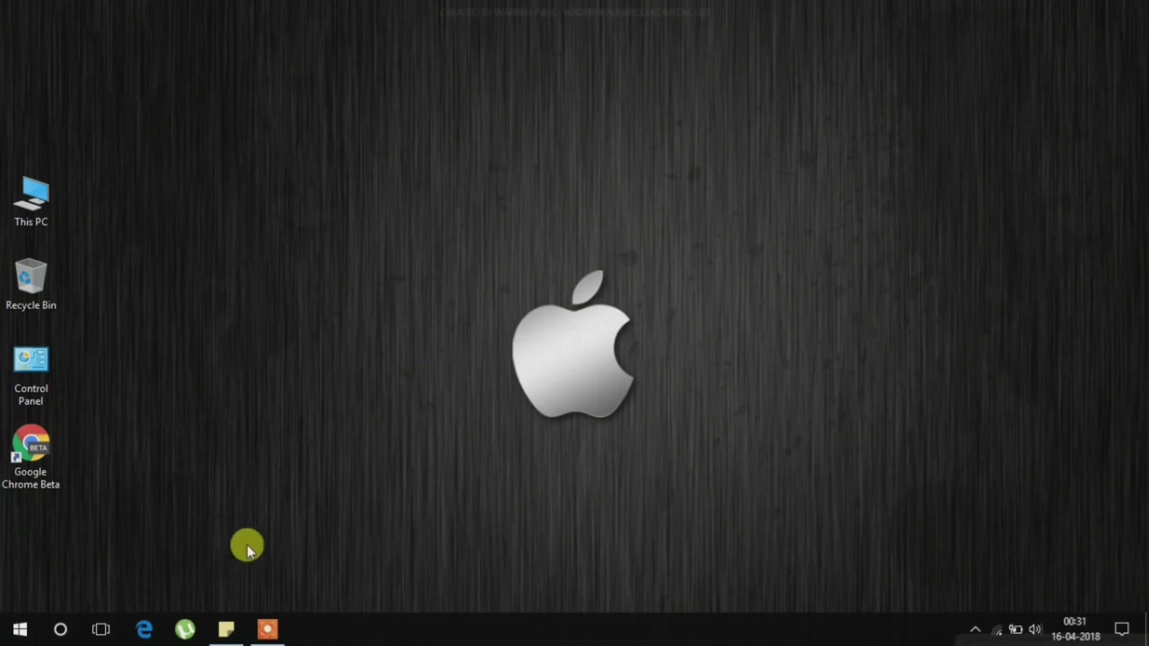
Step: Open the personal AppData Local Temp folder by running '%temp%'
key(super+r)
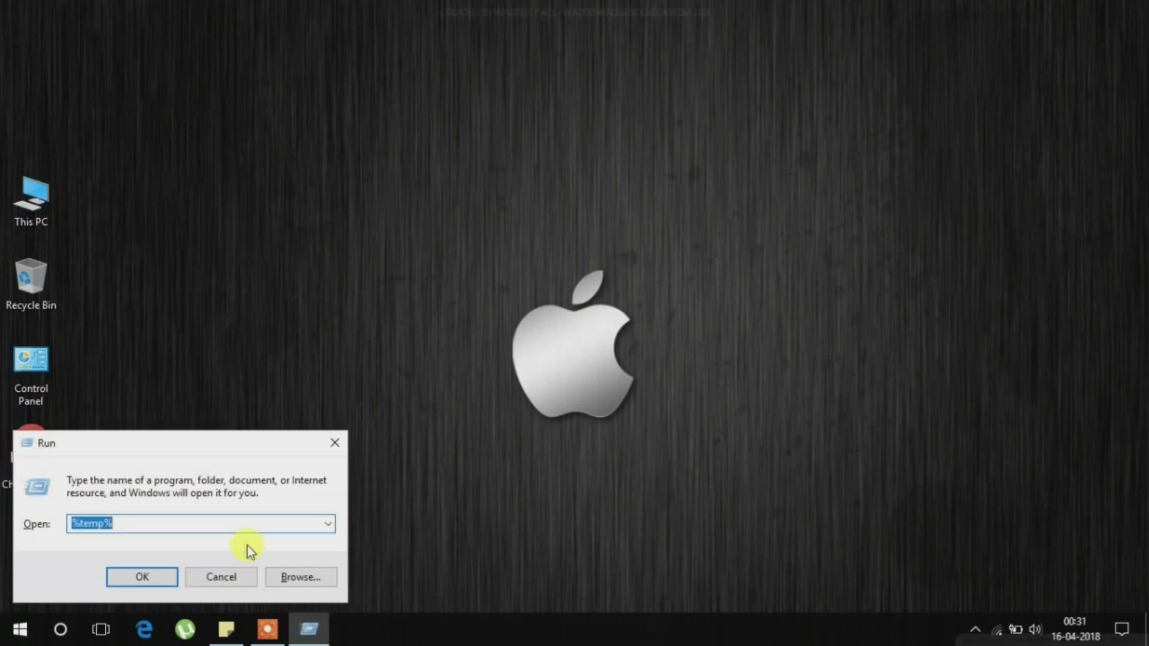
key(BackSpace)
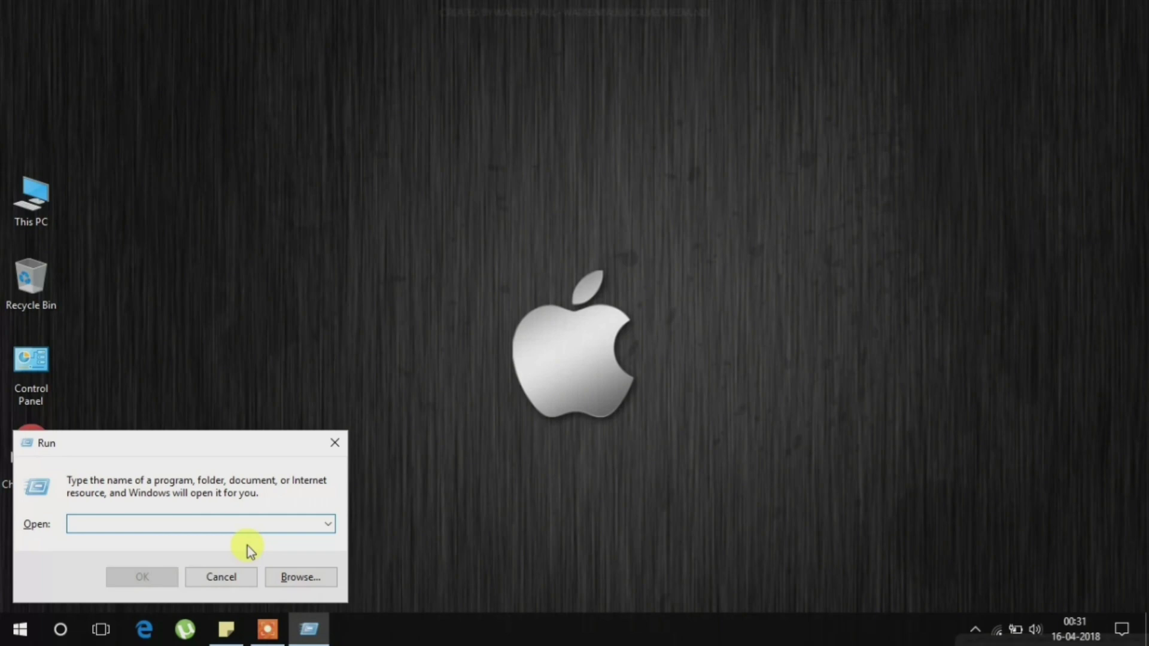
text(%)
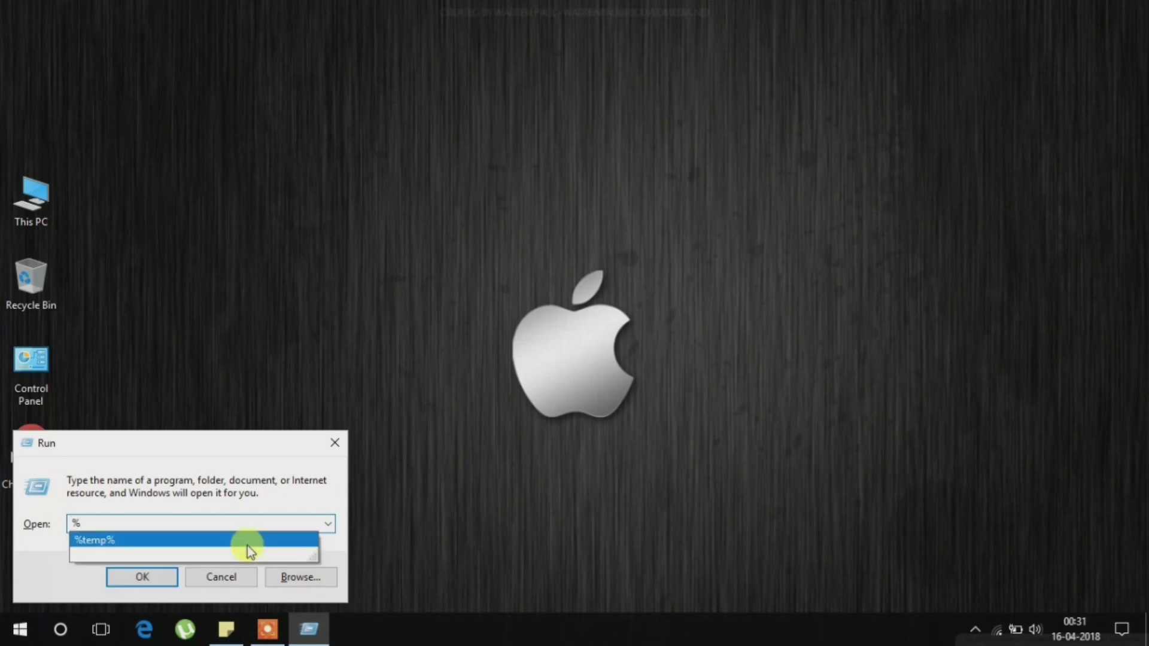
text(temp)
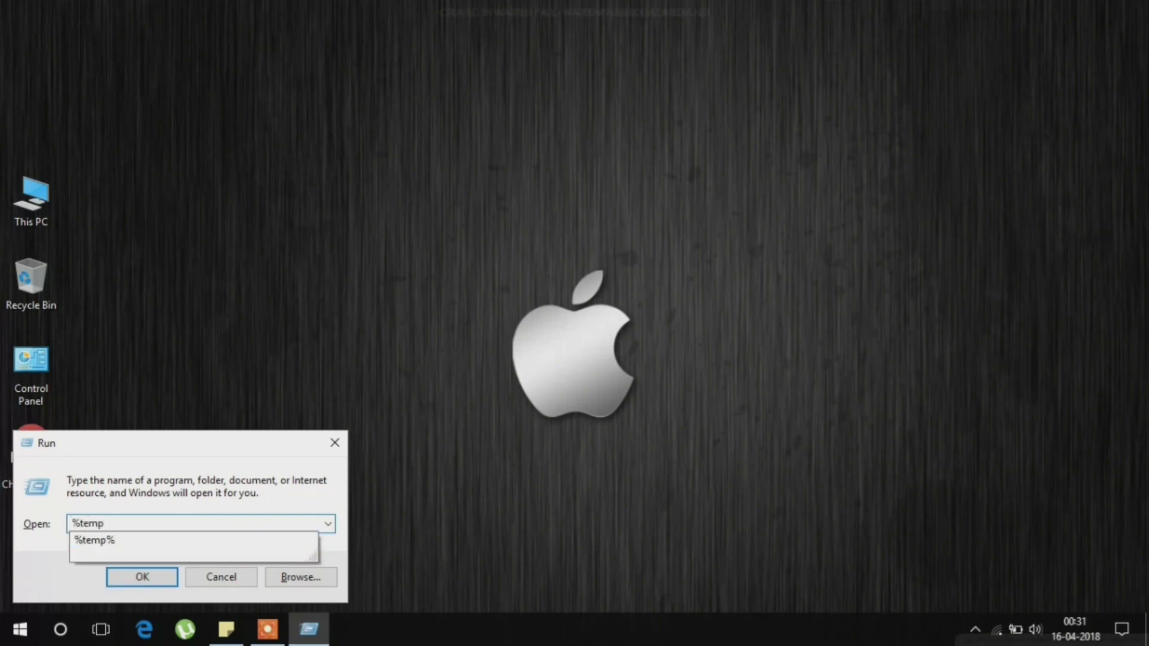
text(%)
key(Return)
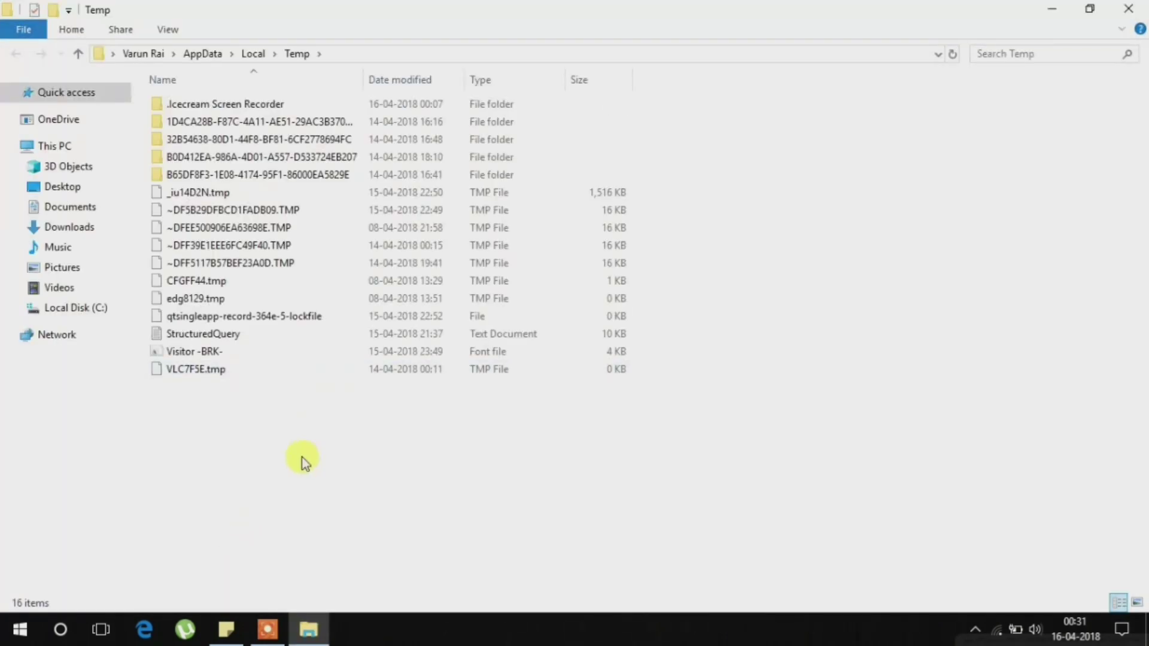
Step: Select all 16 Temp items and confirm their permanent deletion
key(ctrl+a)
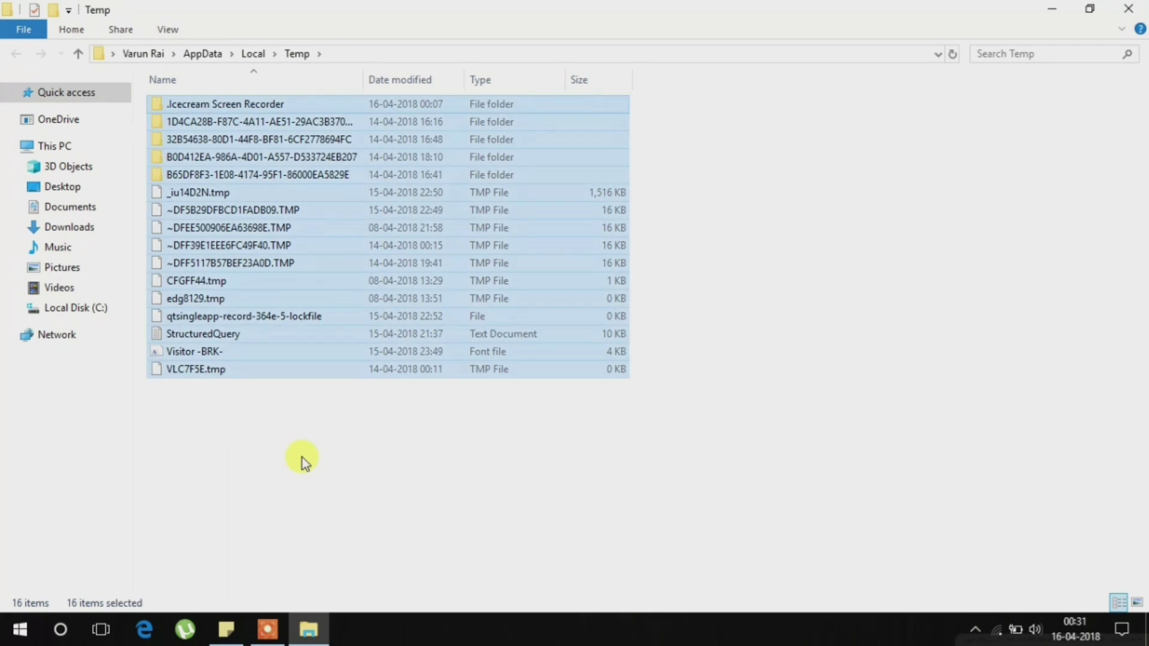
key(shift+Delete)
key(Return)
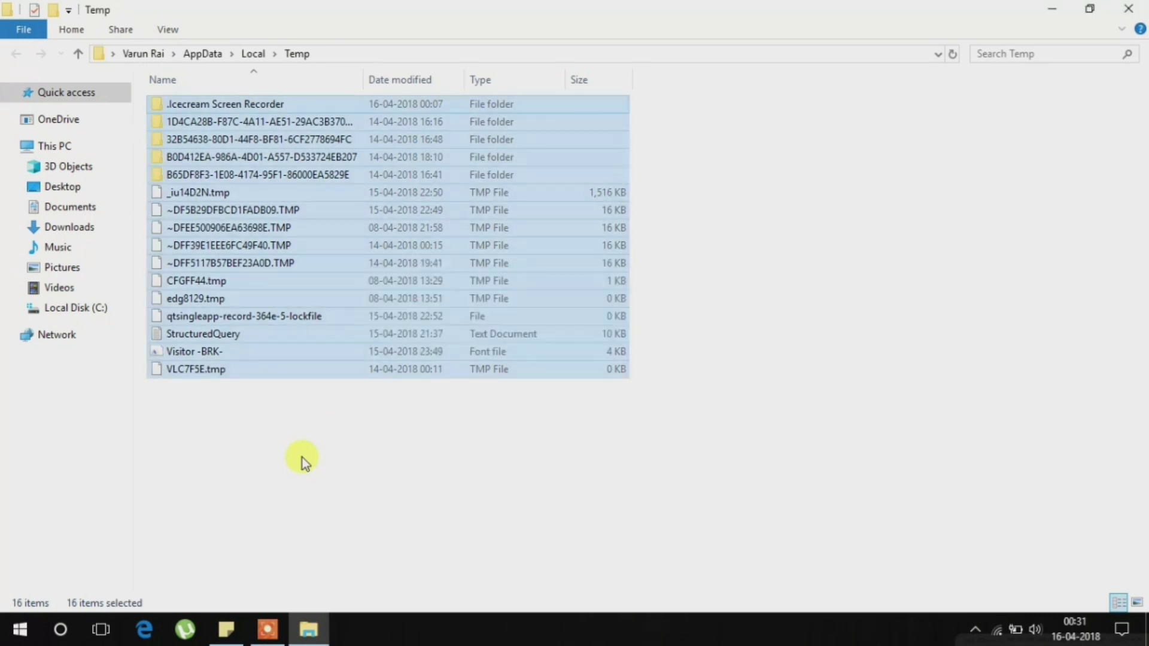
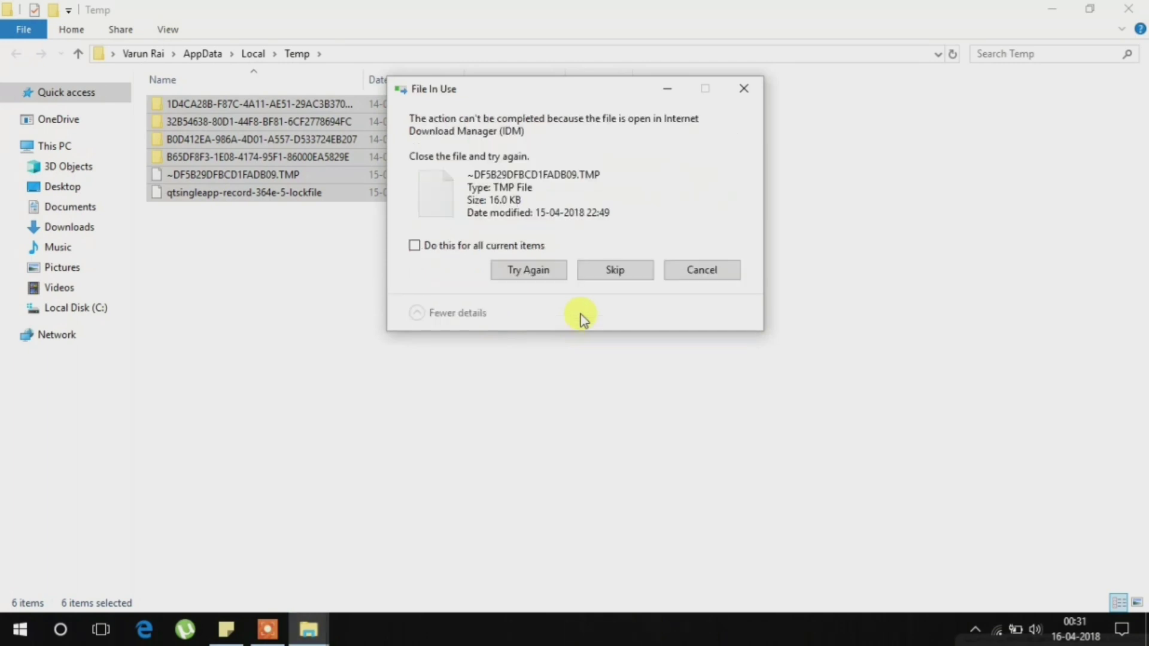
Step: Skip all in-use temp files so deletion finishes, then close the Temp folder window
click(468, 247)
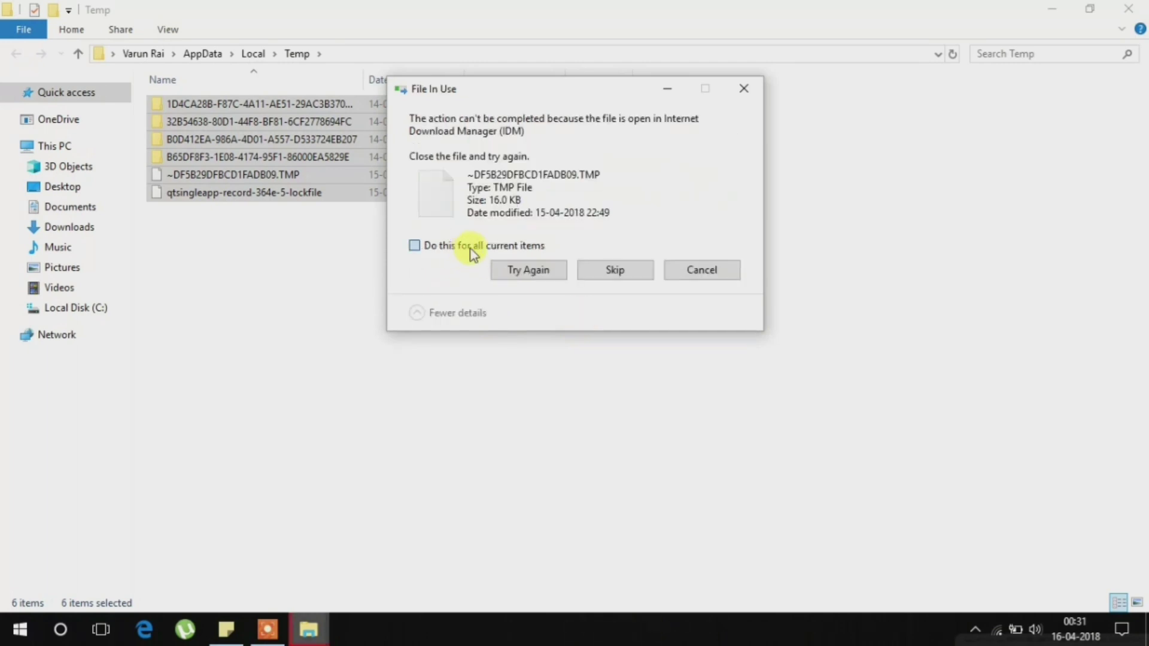
click(539, 274)
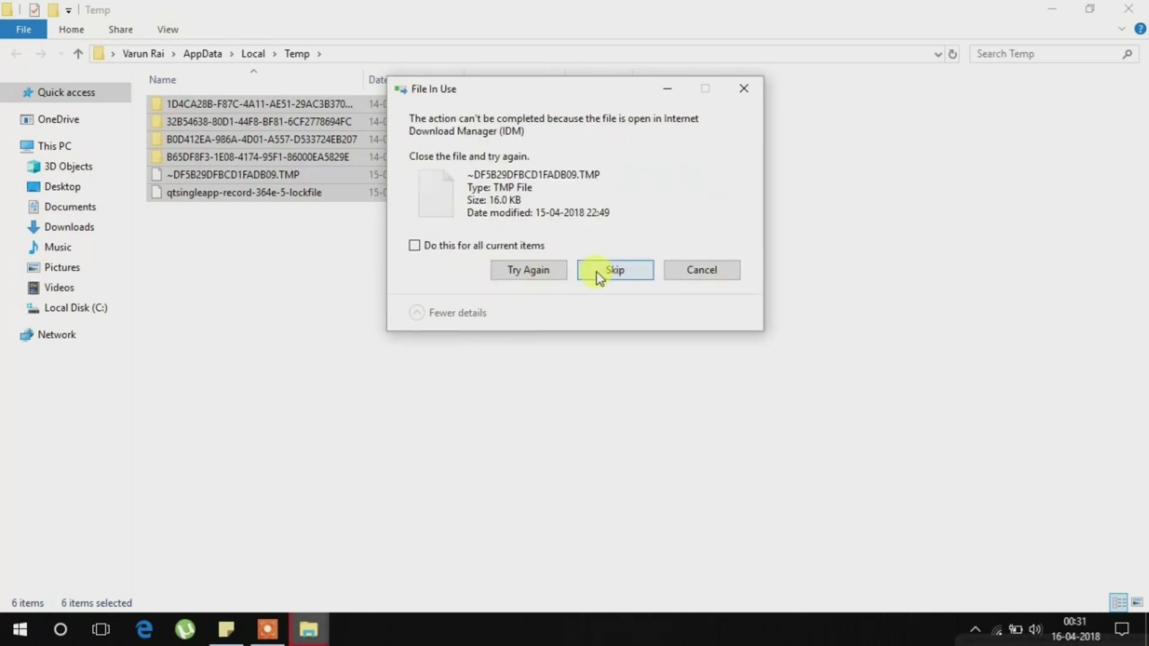
click(597, 272)
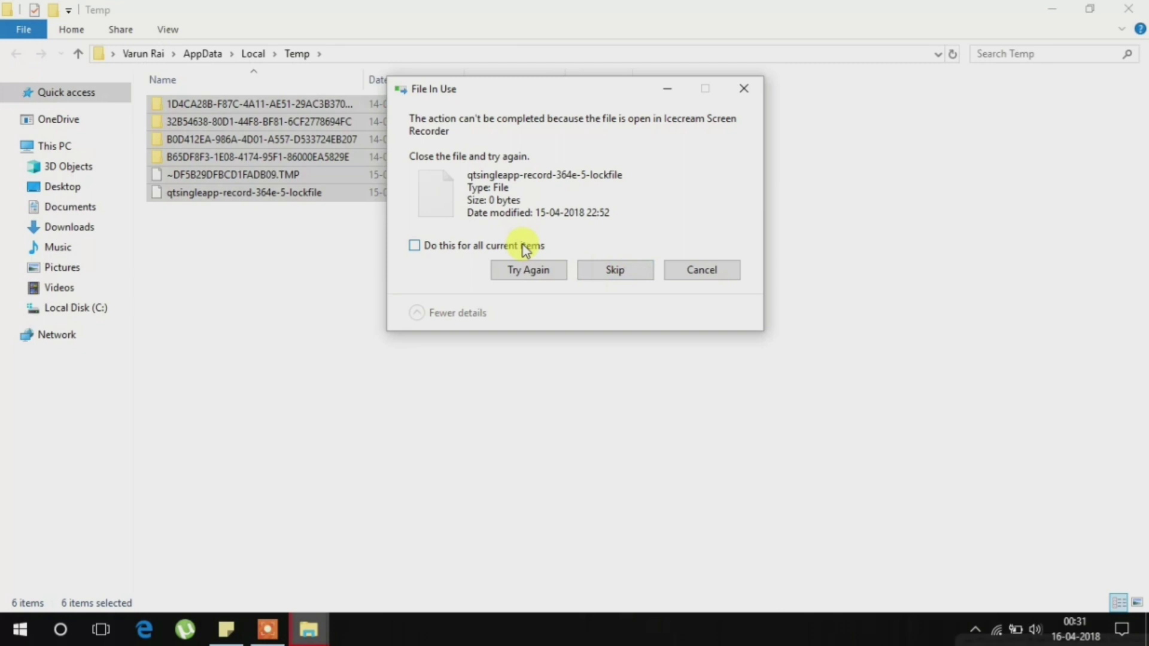
click(521, 247)
click(596, 270)
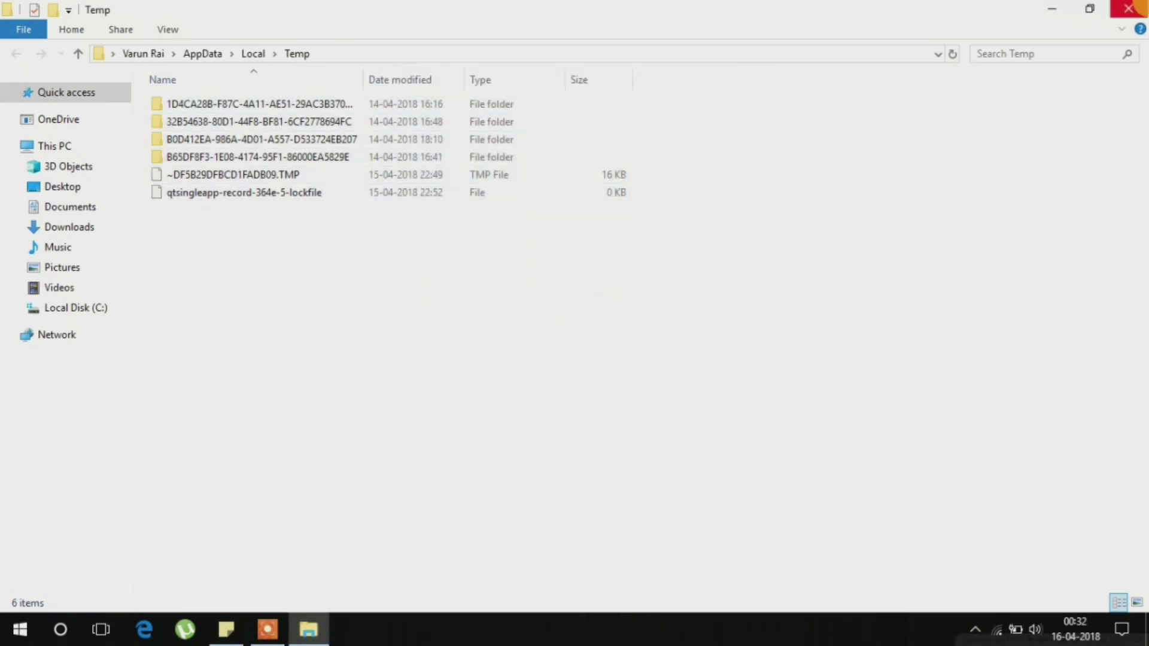
click(1128, 9)
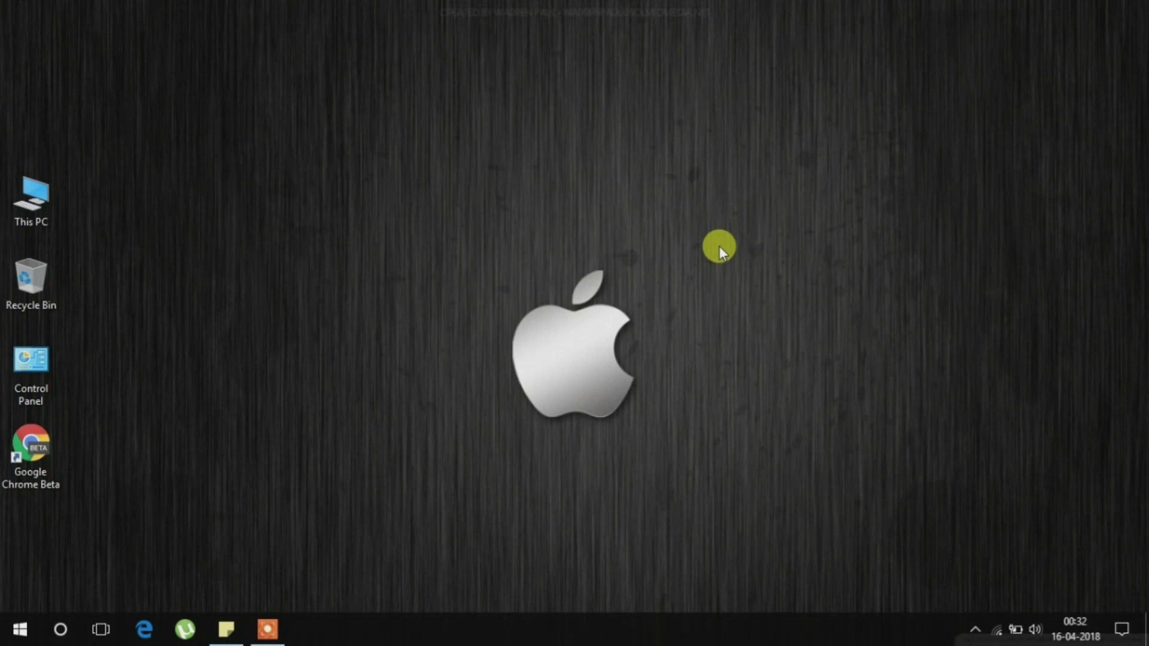
Step: Run 'prefetch' from a cleared Win+R Run box
key(super+r)
key(BackSpace)
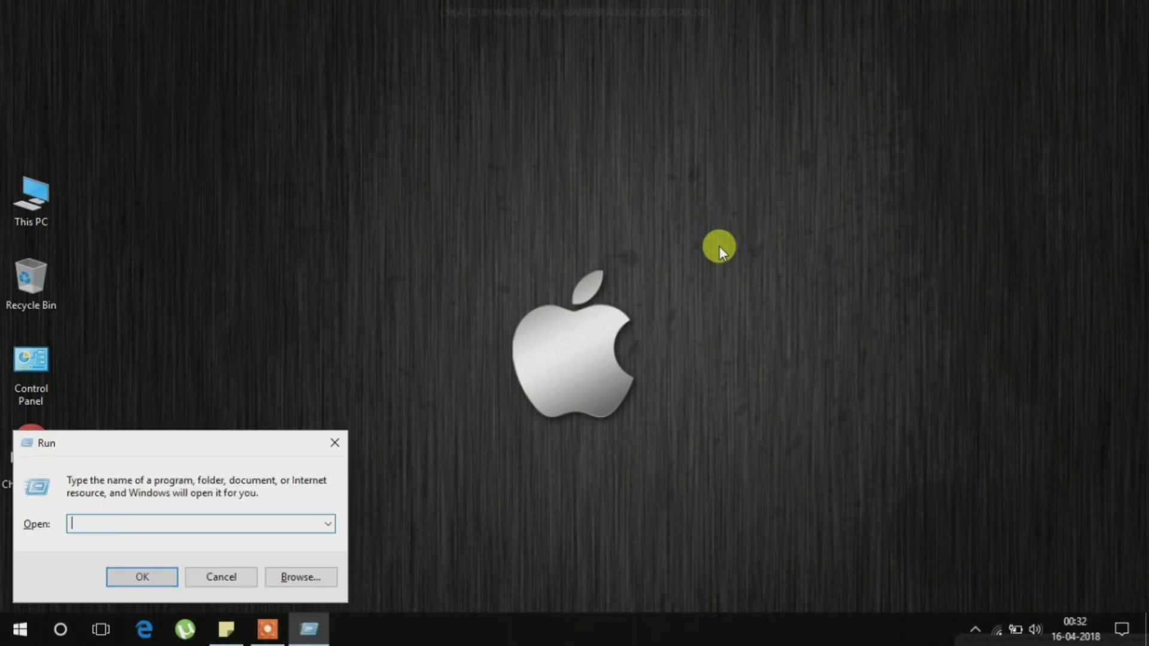
text(pre)
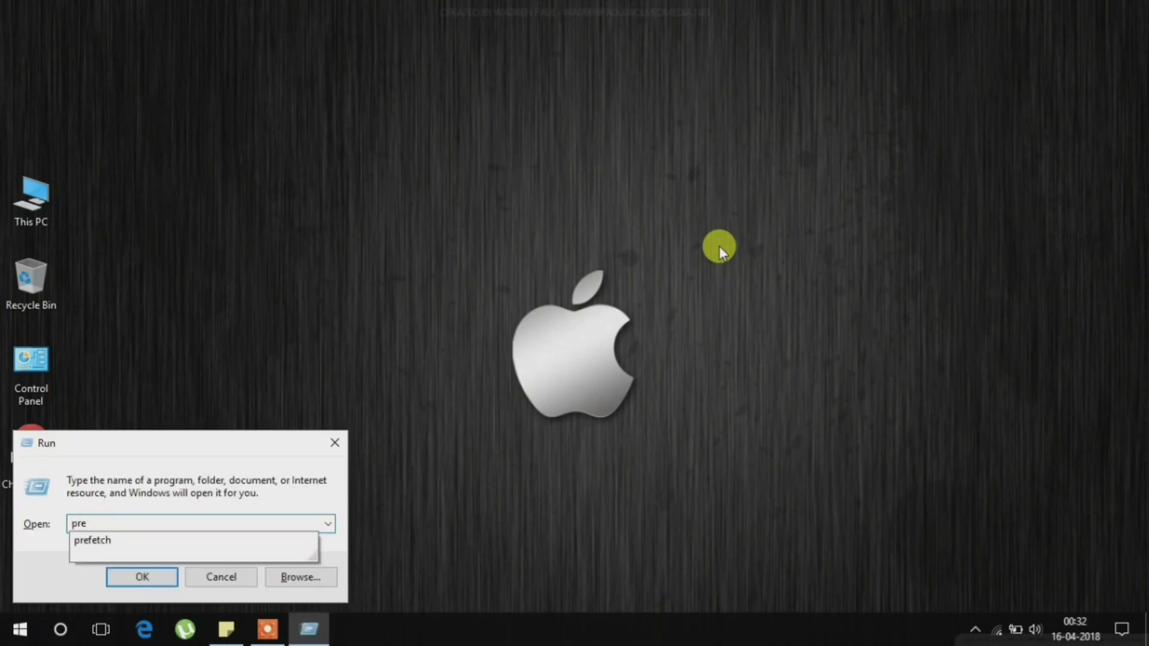
text(fetch)
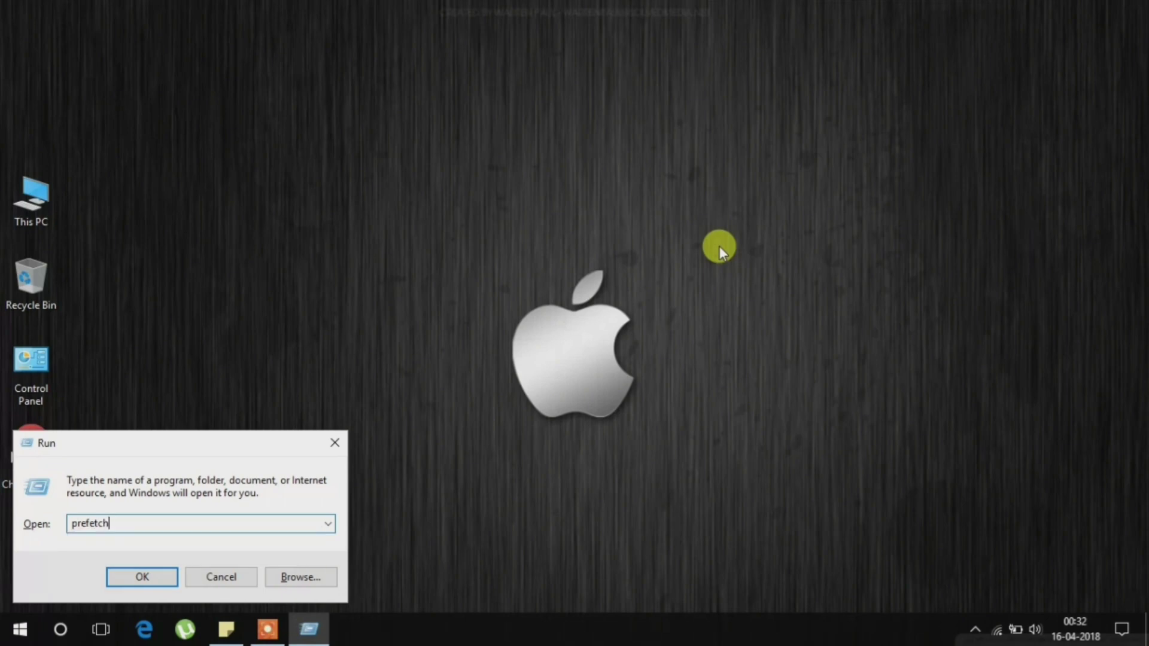
key(Return)
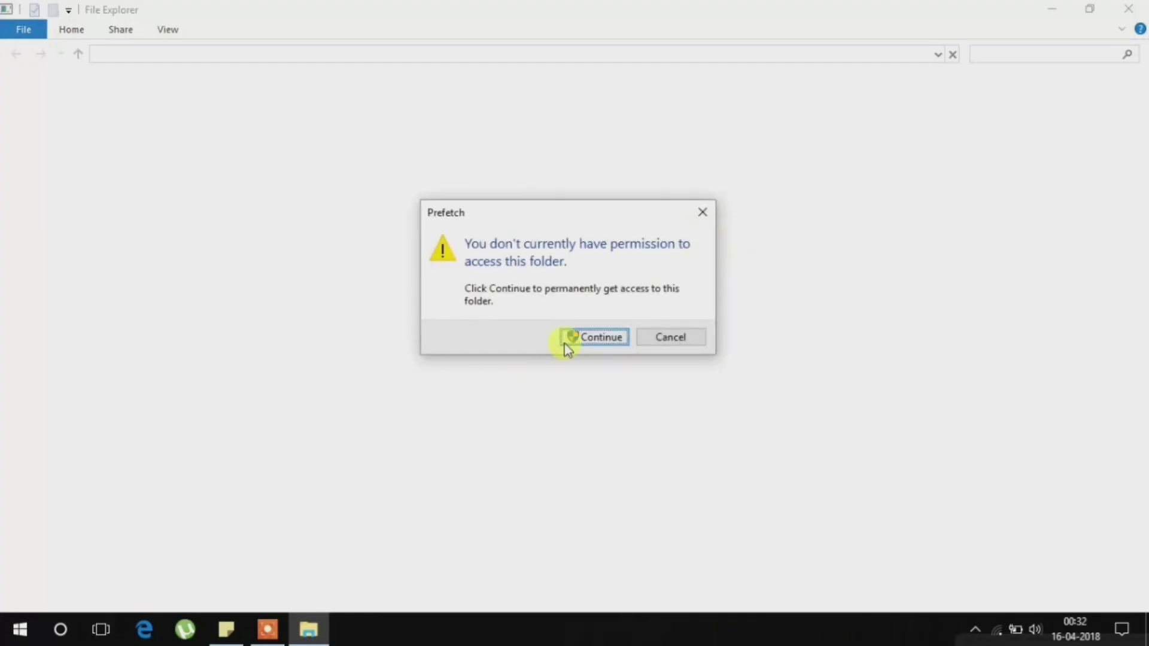
Step: Grant permanent access to the Prefetch folder with Continue
click(592, 338)
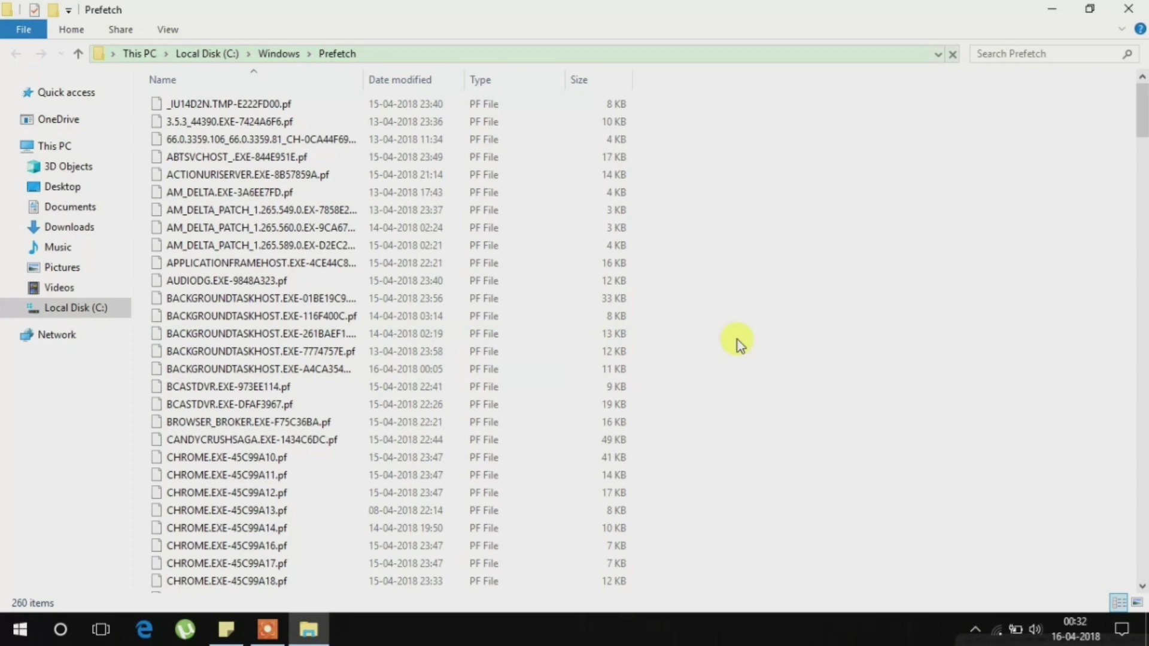
scroll(830, 332, down, 4)
scroll(830, 330, down, 3)
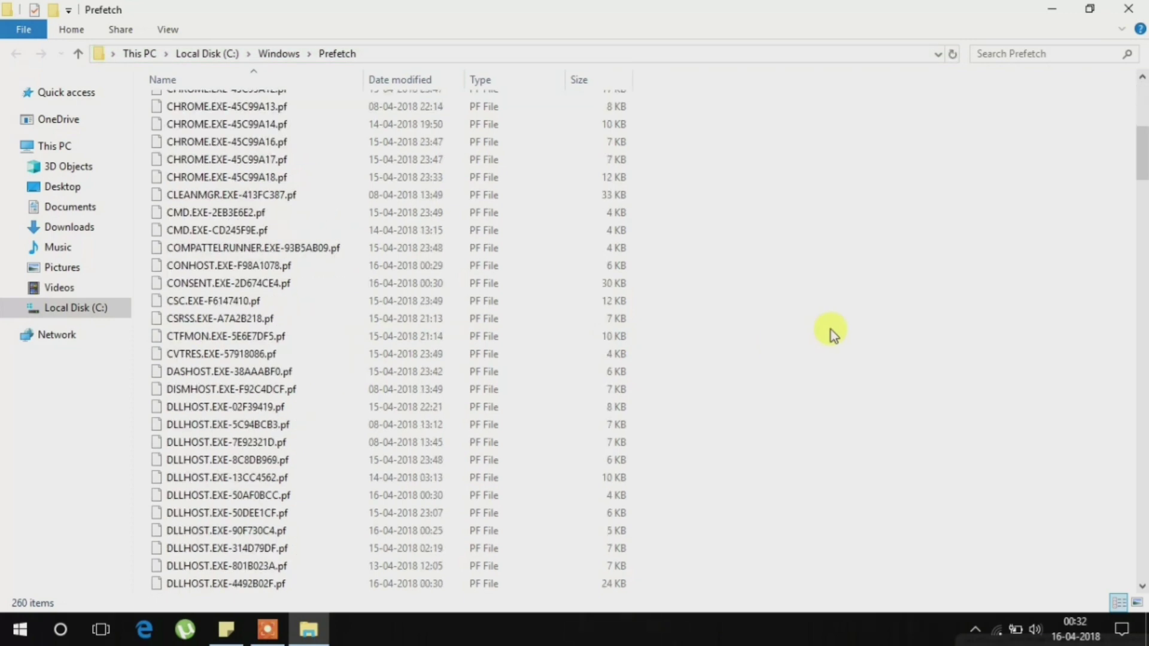
scroll(831, 329, down, 5)
scroll(830, 329, down, 1)
scroll(829, 329, up, 9)
scroll(830, 329, up, 3)
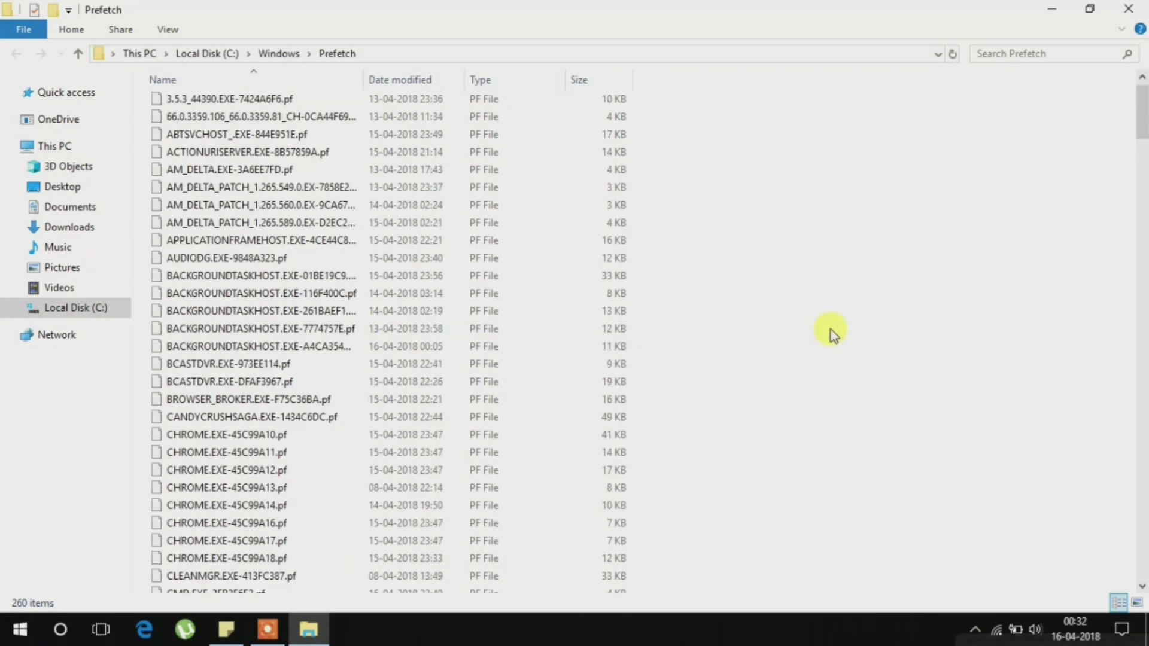
scroll(829, 329, up, 1)
Step: Permanently delete all 260 Prefetch files with Ctrl+A and Shift+Delete
key(ctrl+a)
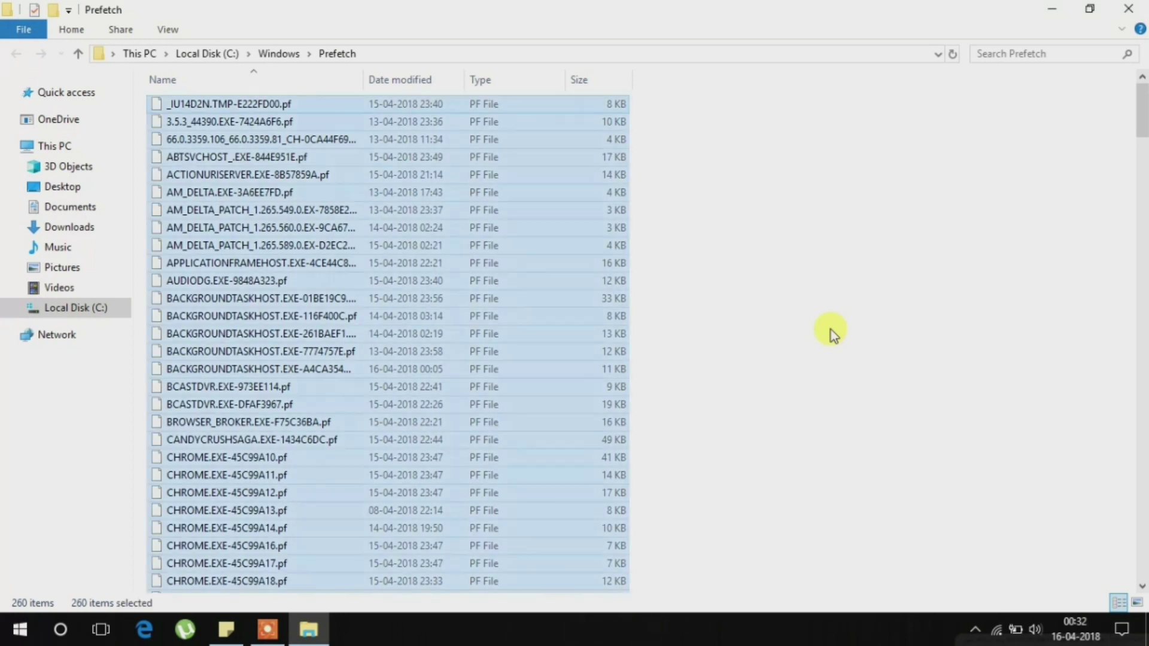
key(shift+Delete)
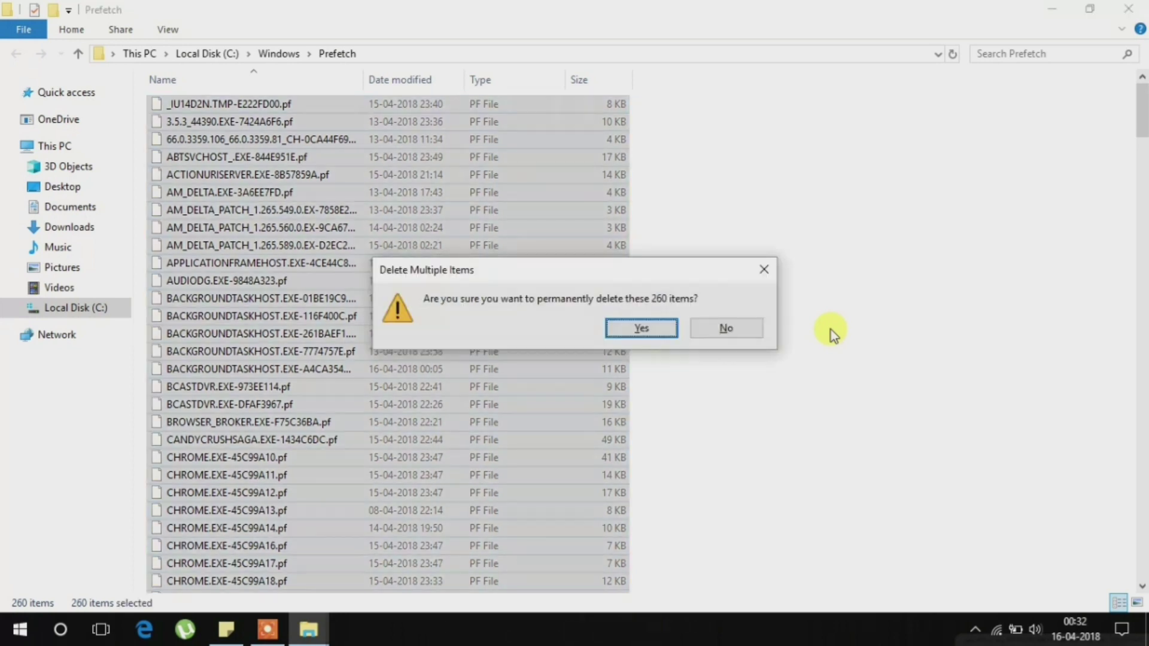
key(Return)
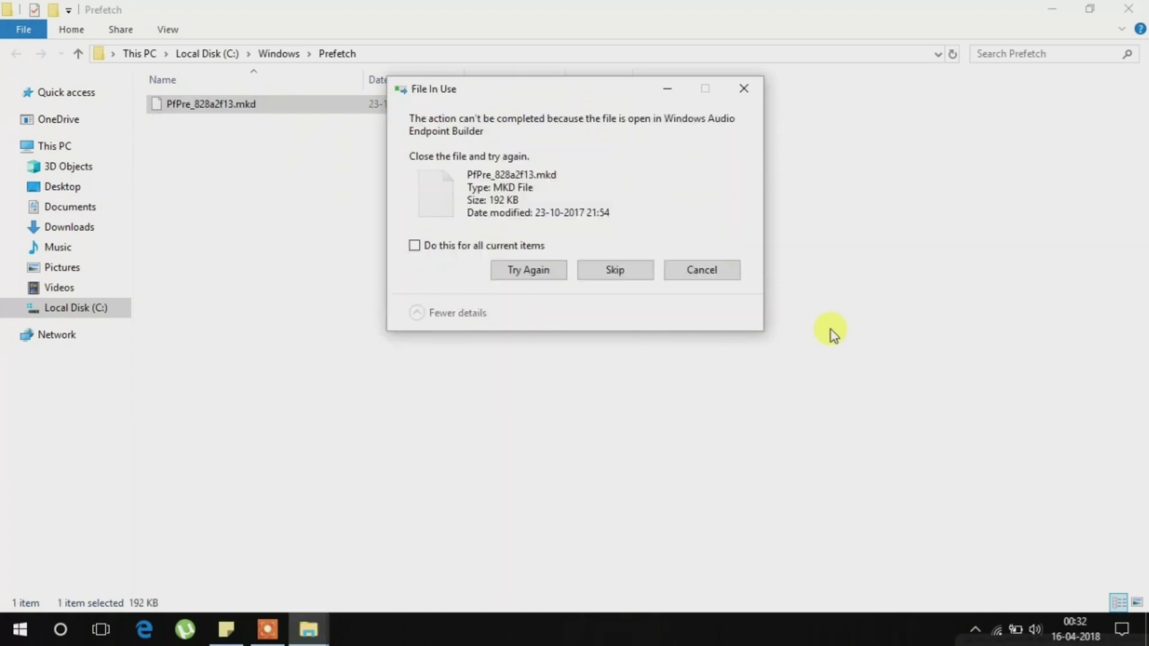
Step: Skip the in-use Prefetch file for all items and close the folder window
click(527, 246)
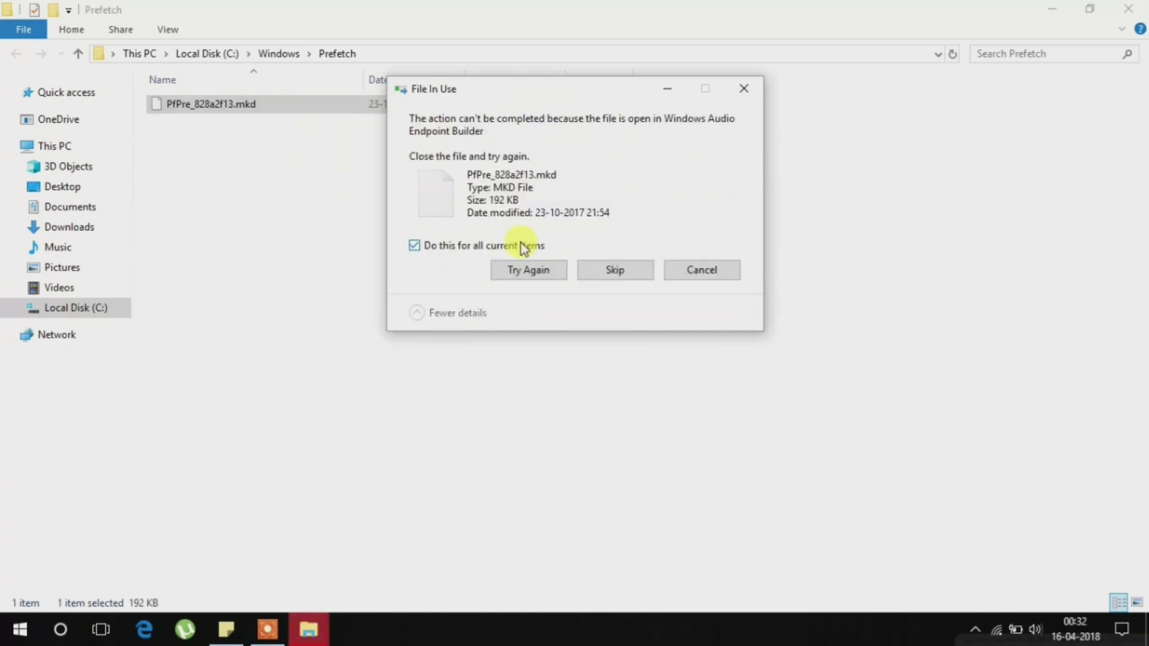
click(541, 274)
click(599, 271)
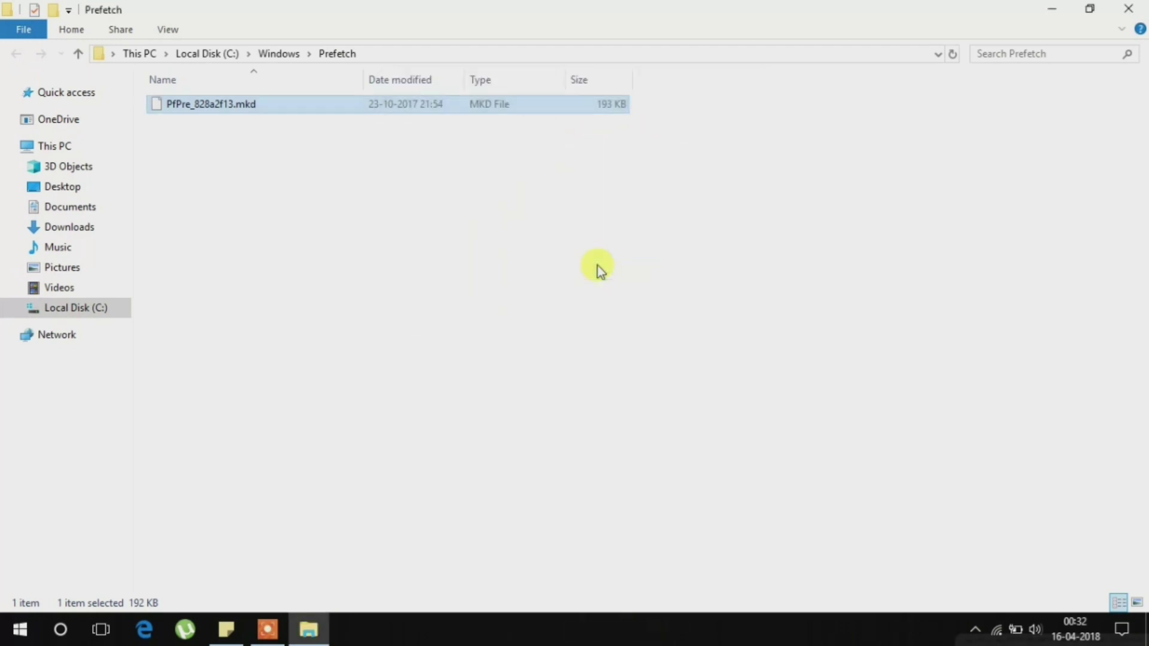
click(1129, 10)
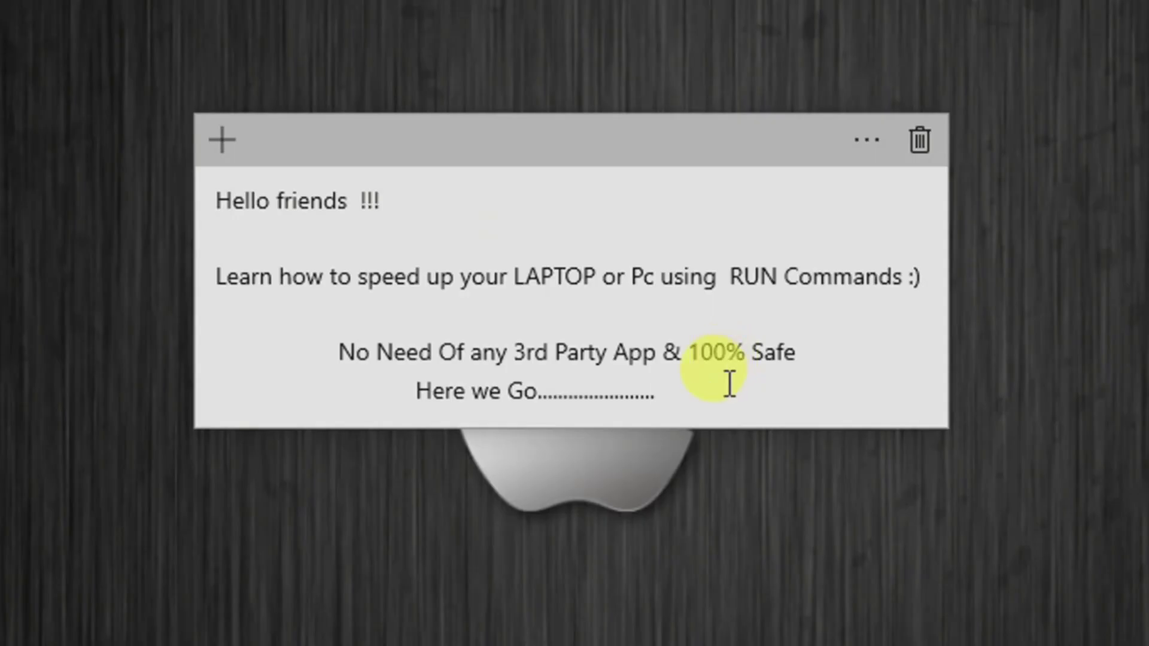
Step: Add 'you need 4 commands to do this action.....' after a blank line, starting a new line
key(Return)
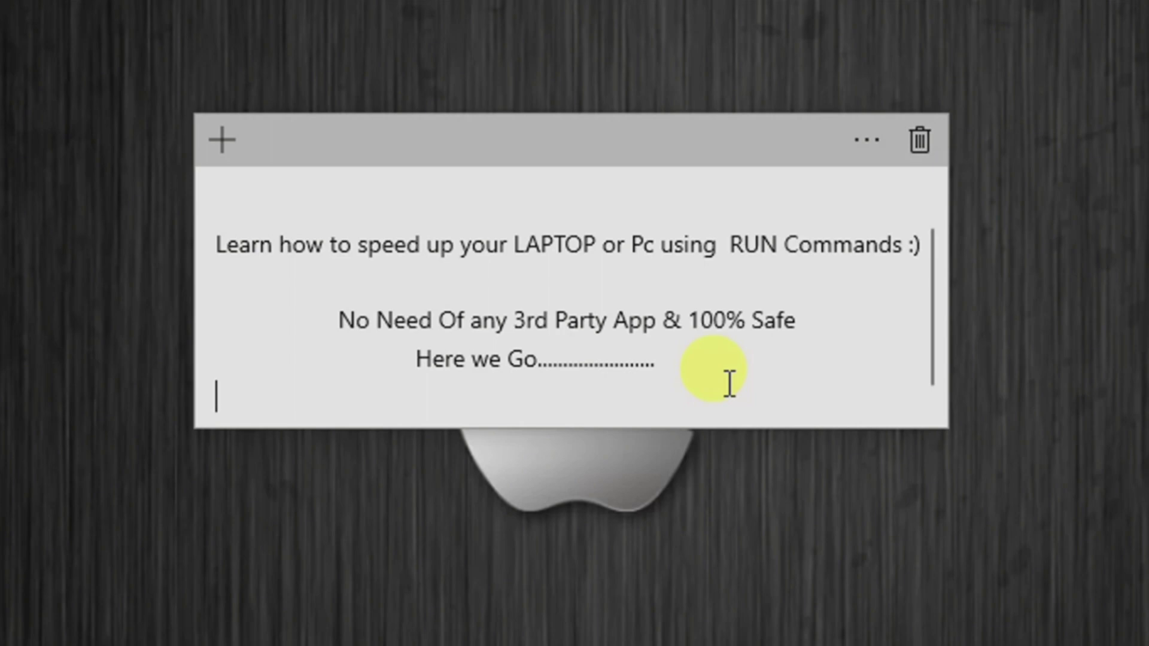
key(Return)
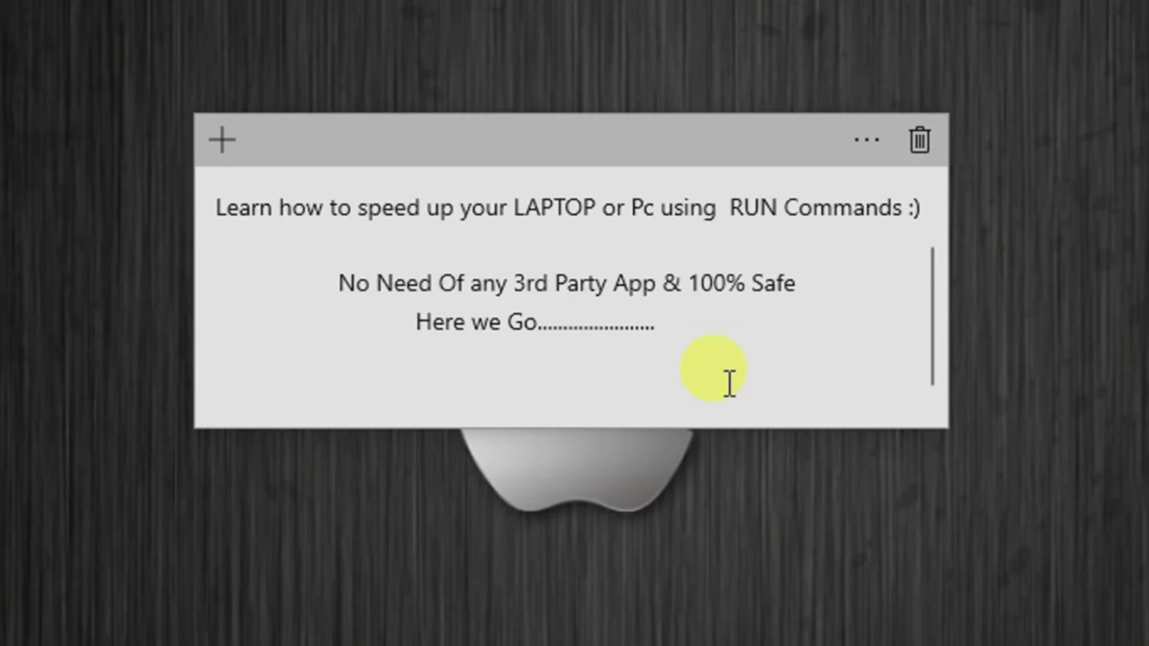
text(you ne)
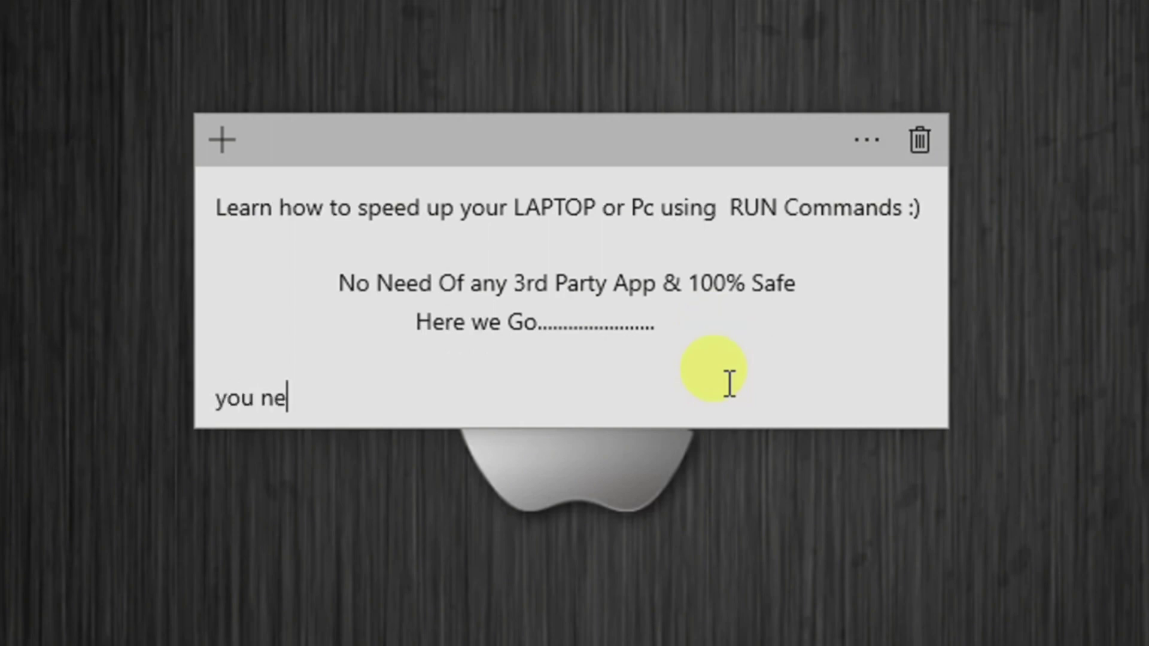
text(ed 4 c)
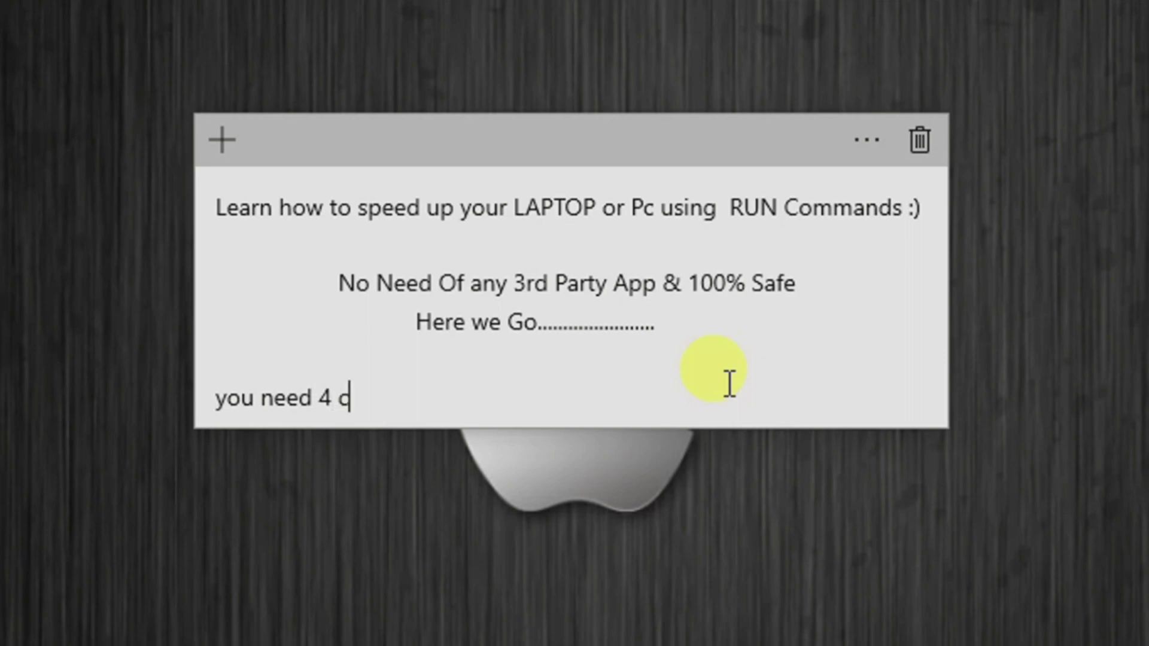
text(ommands)
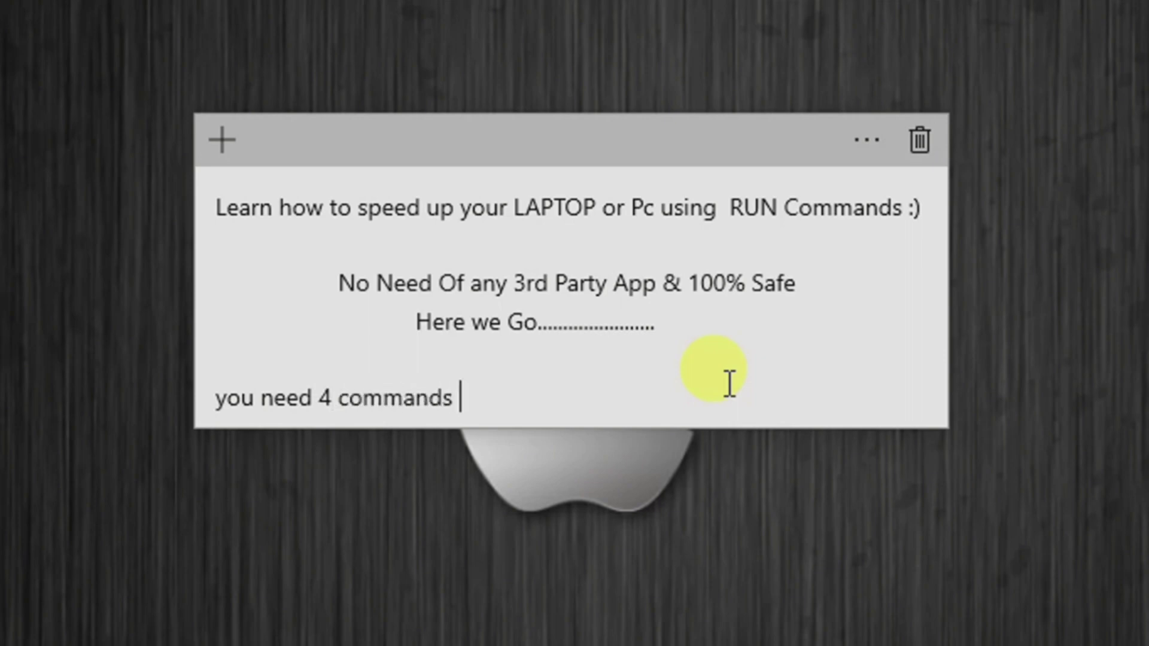
text(to do th)
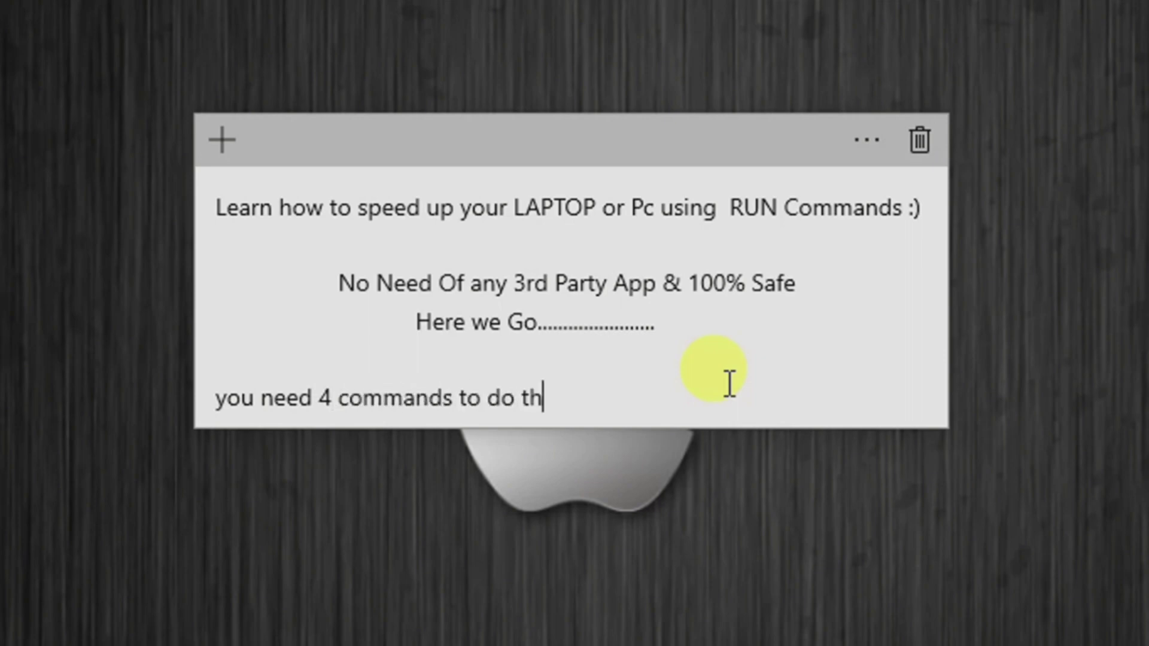
text(is actio)
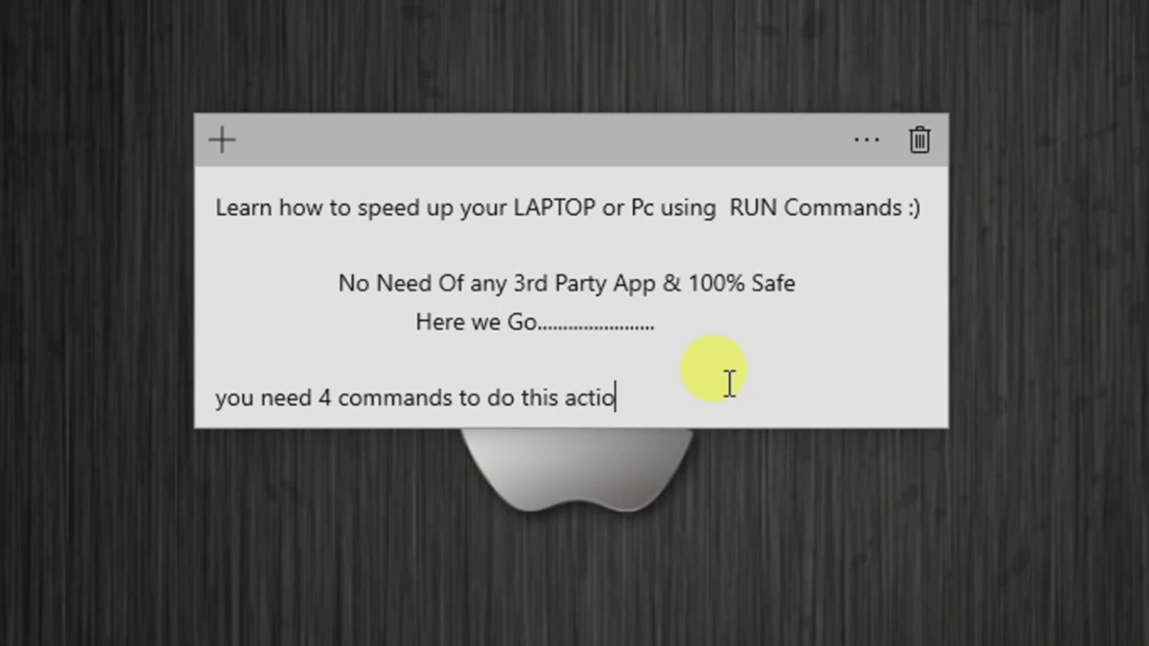
text(n....)
text(.)
key(Return)
text(1)
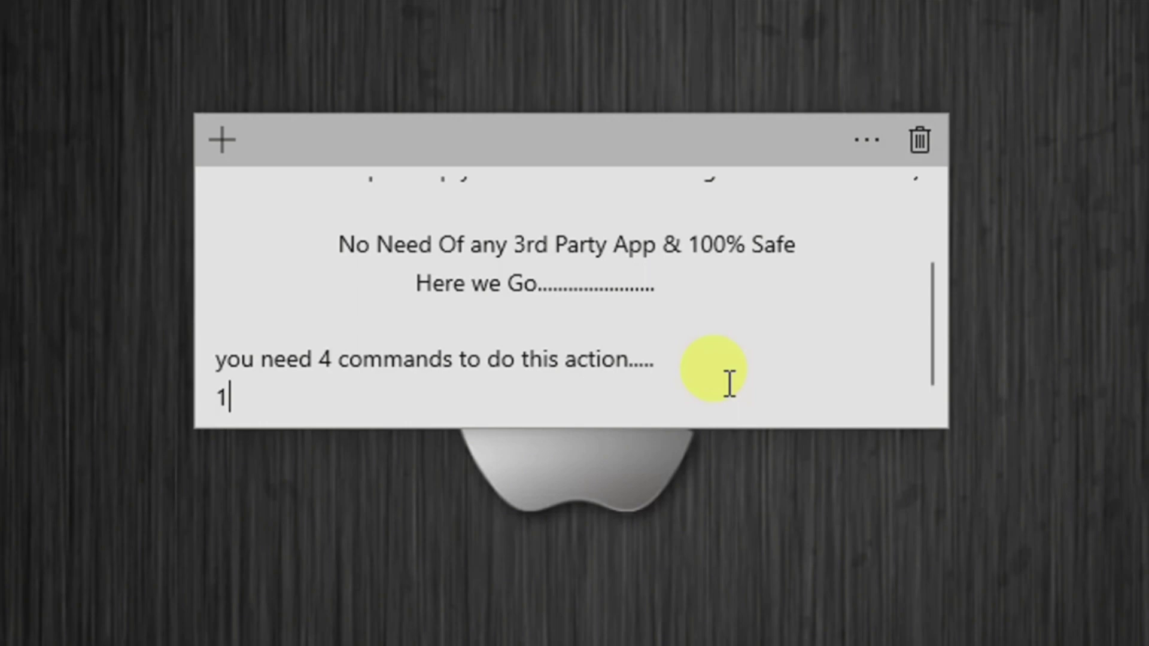
text(. re)
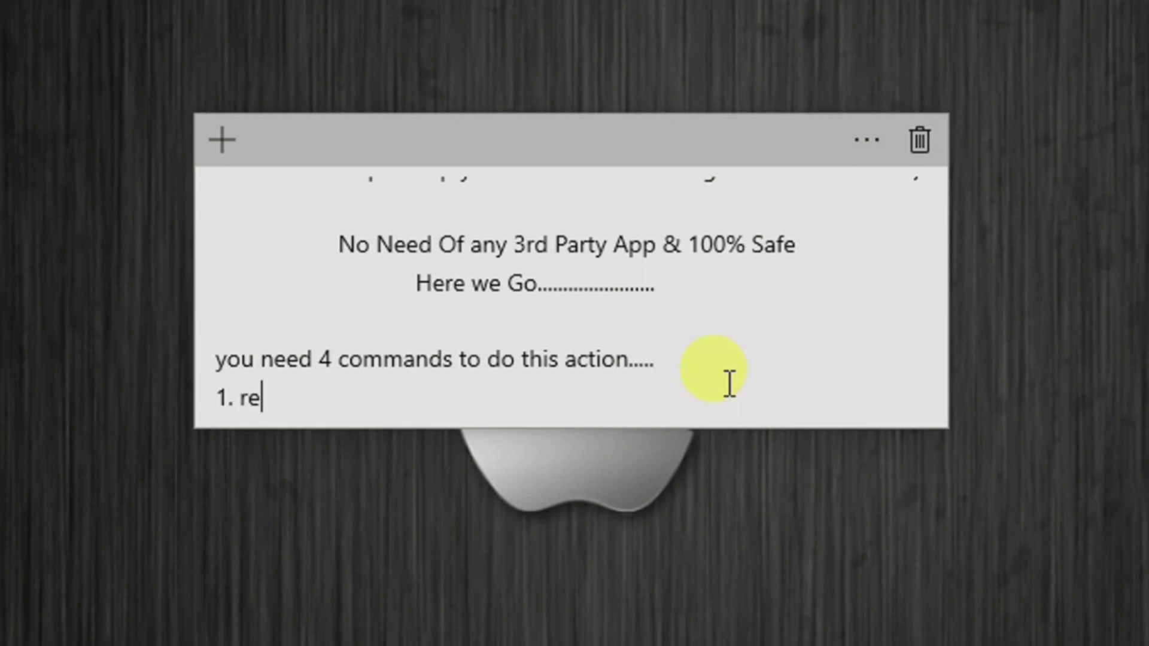
text(cent)
Step: List '1. recent', '2. temp', '3.%temp%', '4. prefetch', then begin 'After running every command'
key(Return)
text(2. )
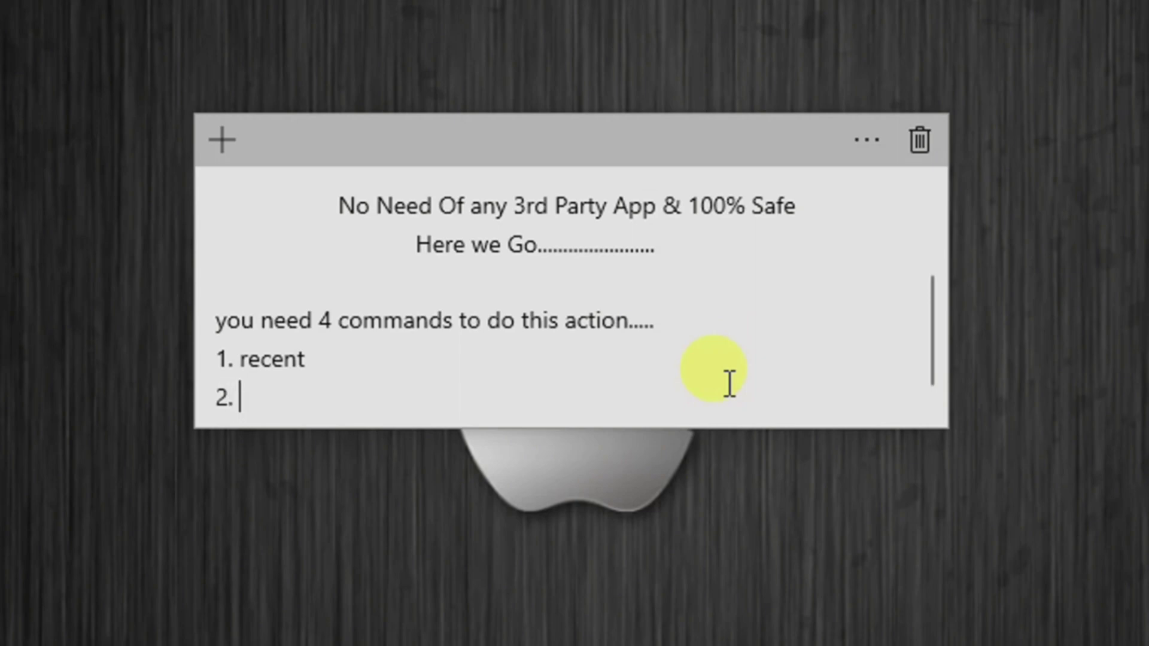
text(temp)
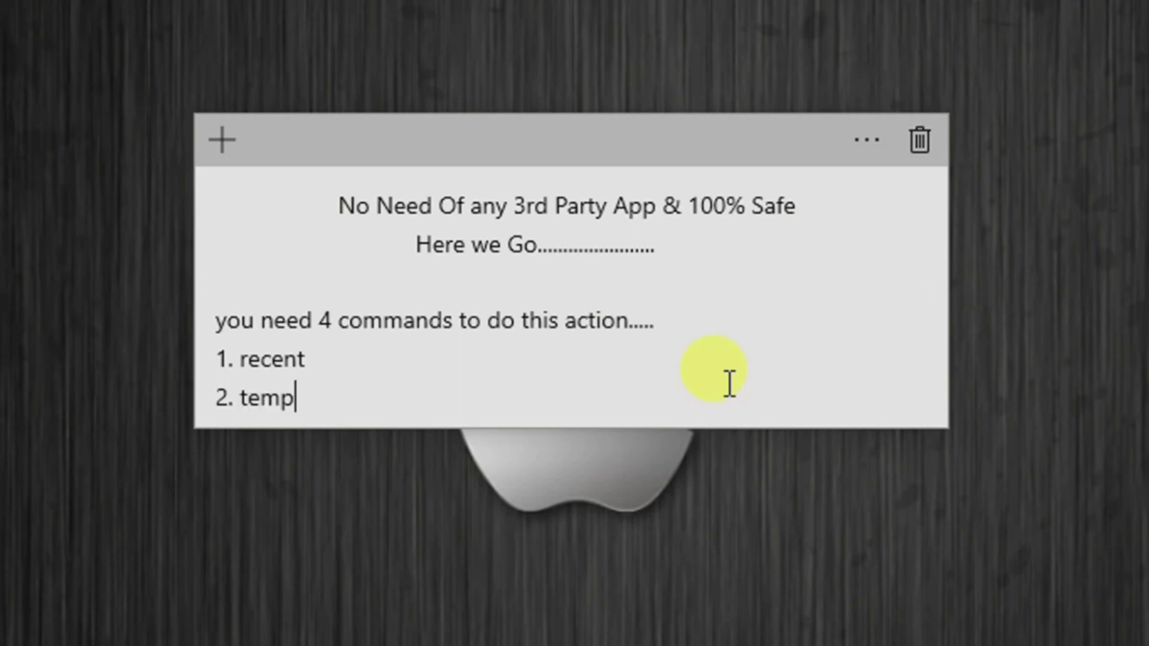
key(Return)
text(3)
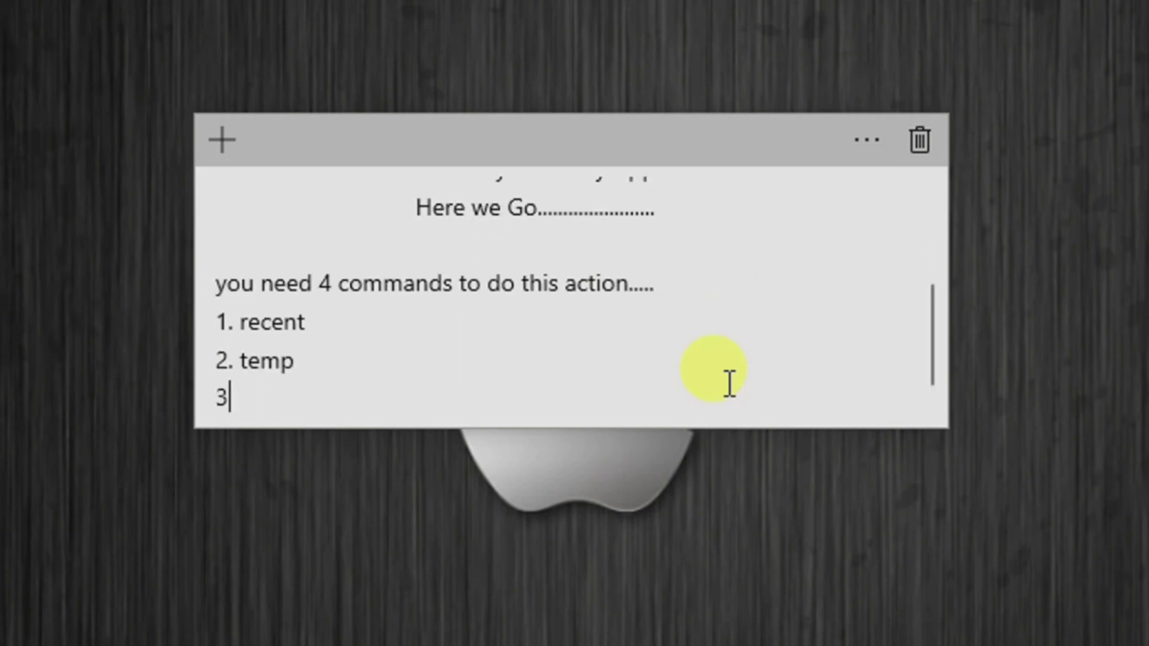
text(.%)
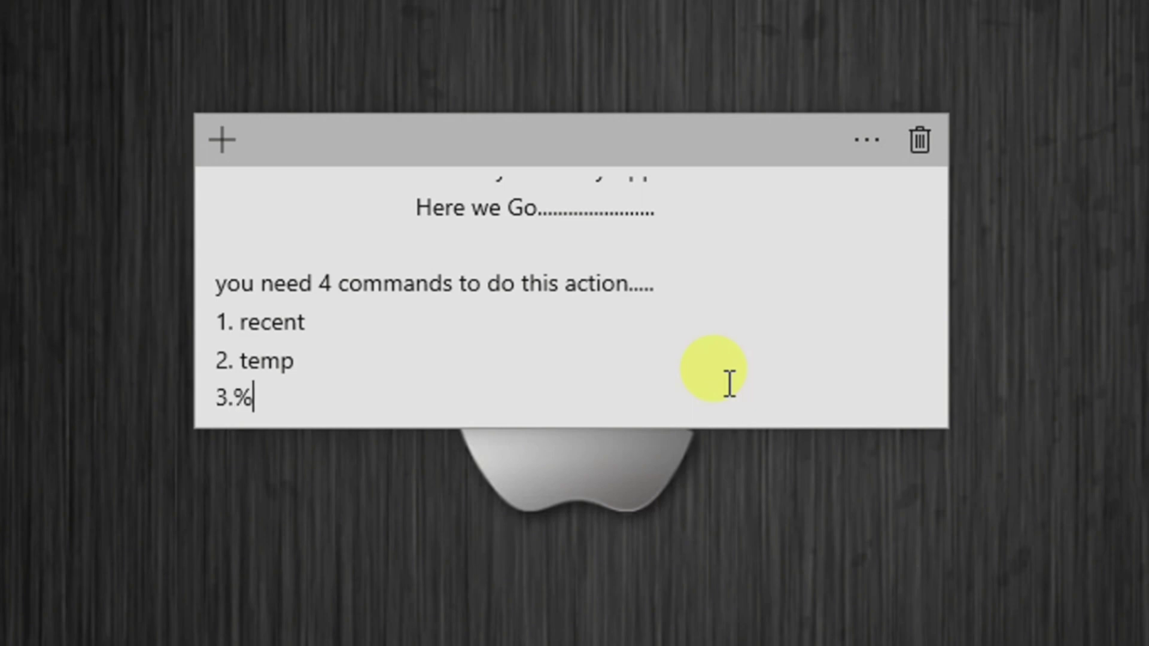
text(temp)
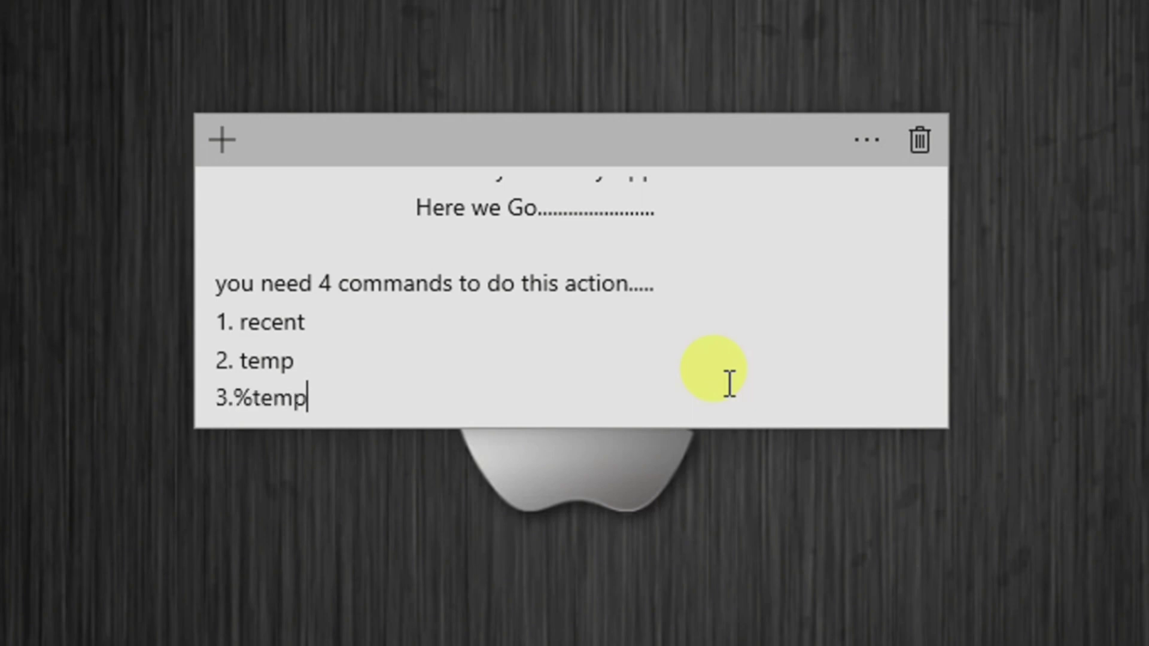
text(%)
key(Return)
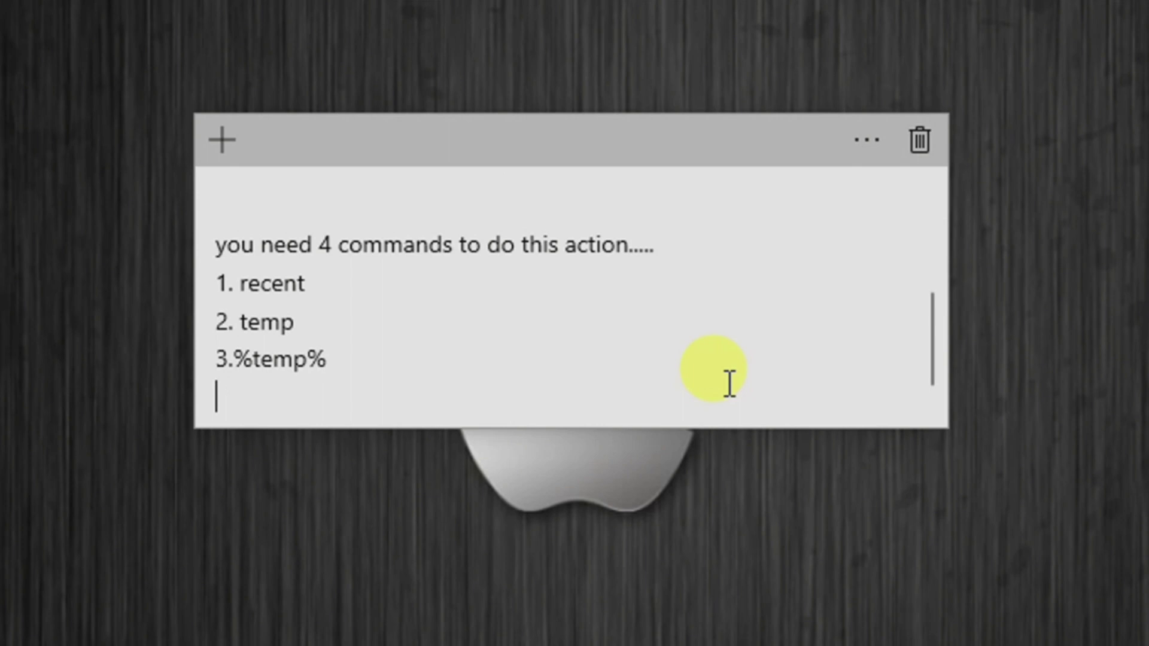
text(4.)
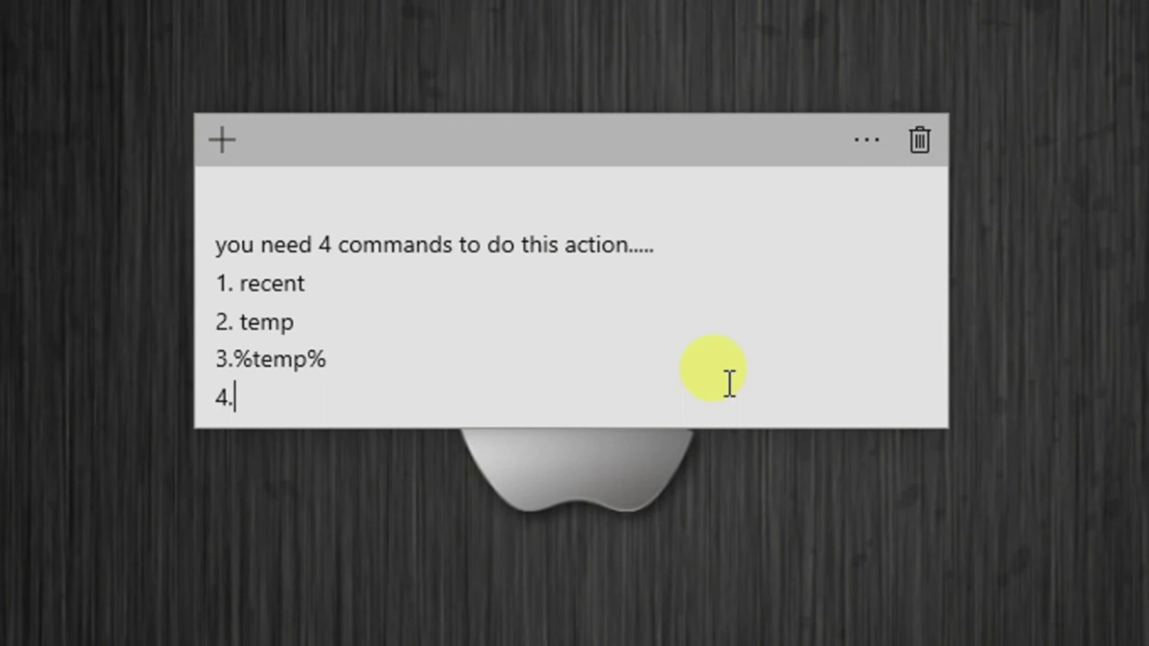
text( pre)
text(fe)
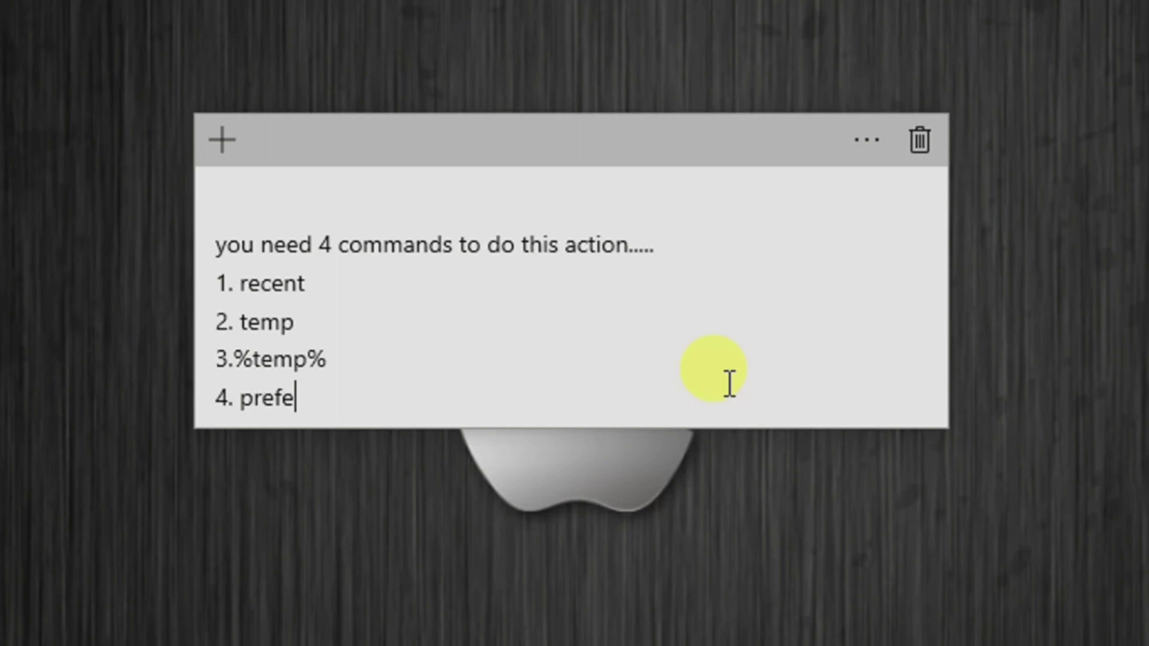
text(tch)
key(Return)
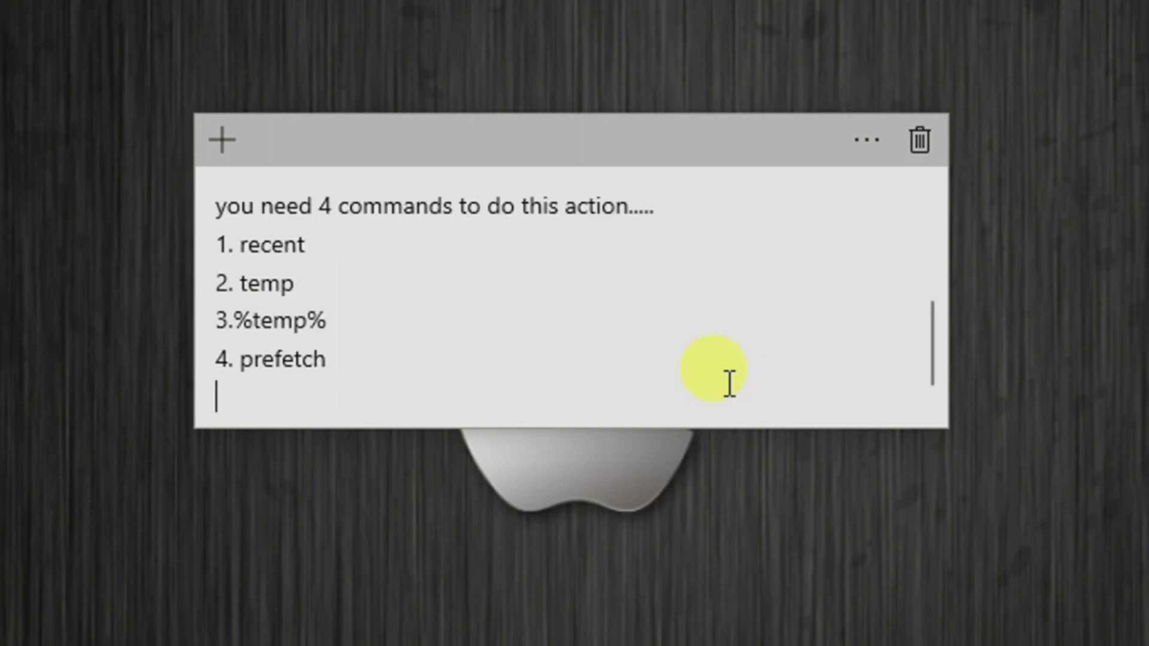
key(Return)
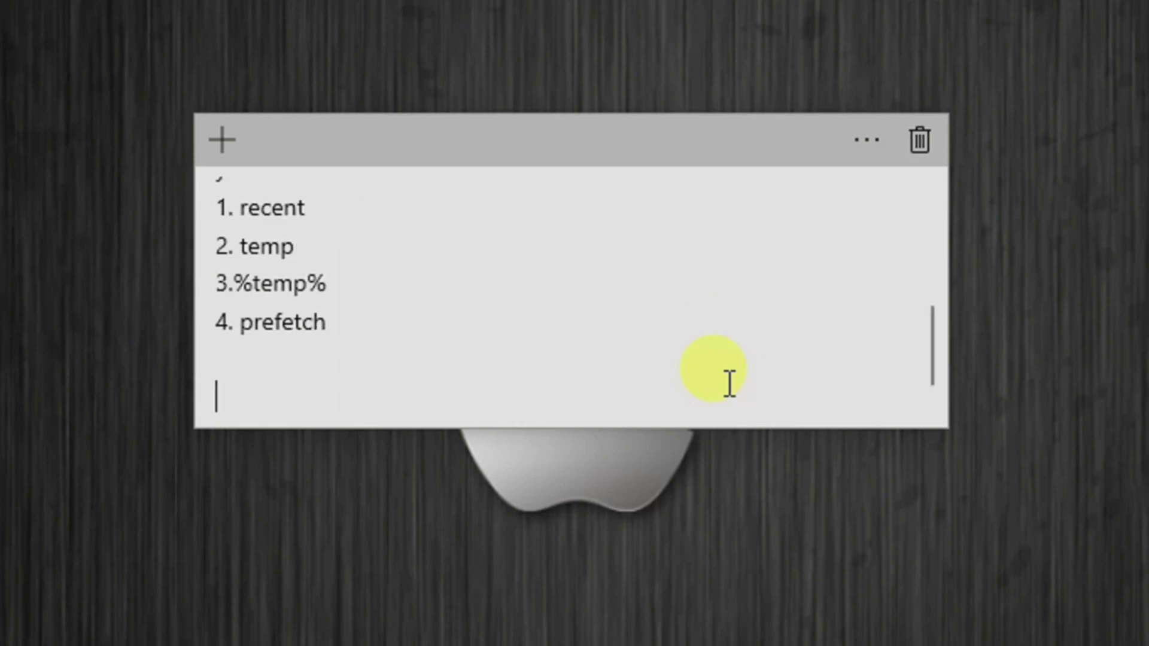
text(After )
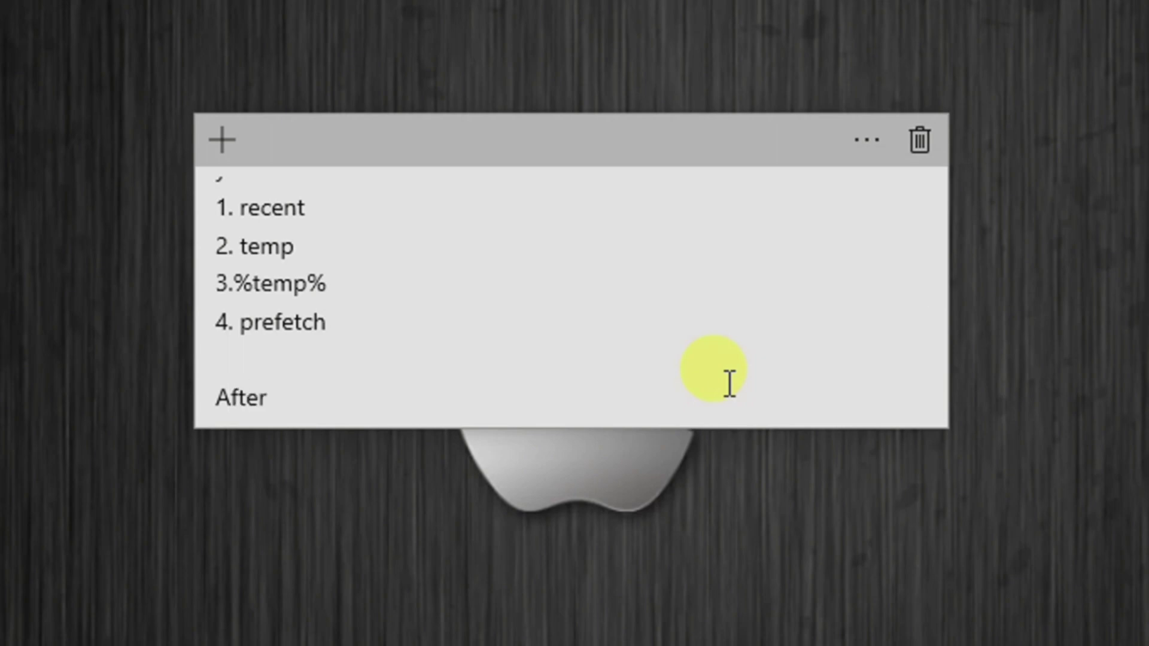
text(running )
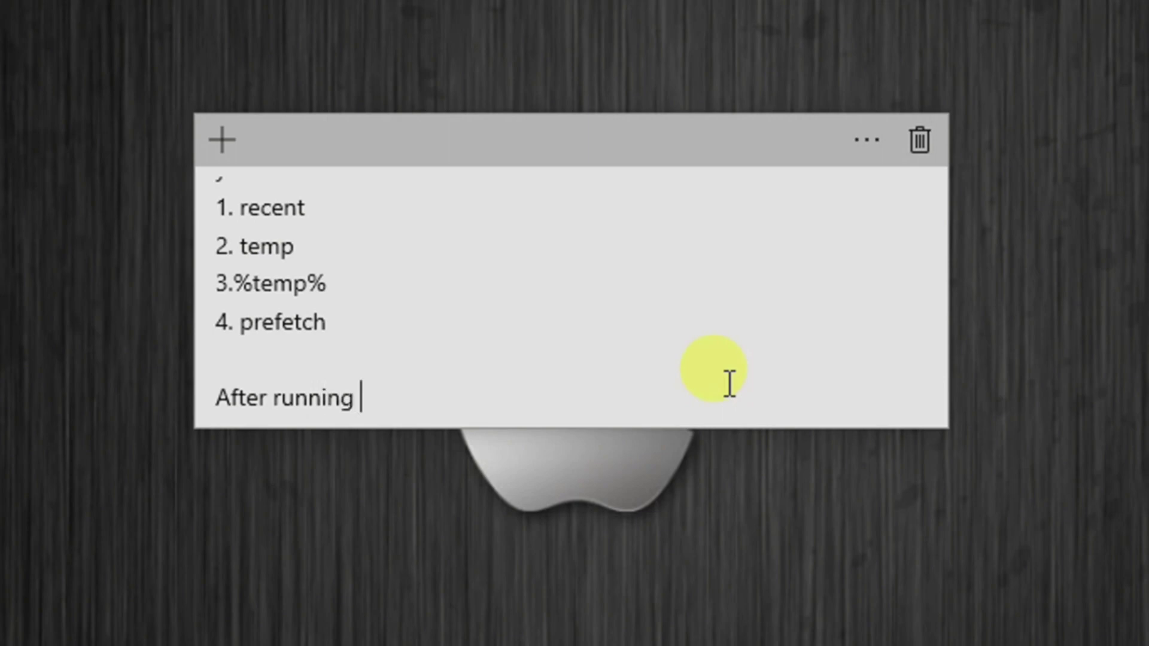
text(every co)
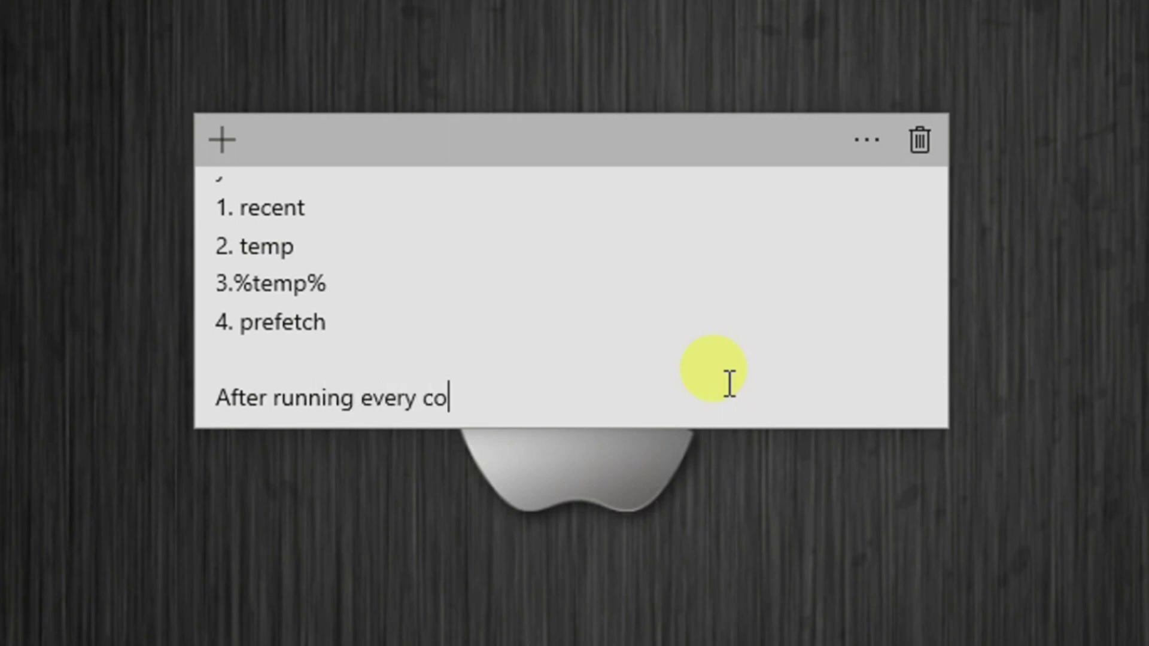
text(mma)
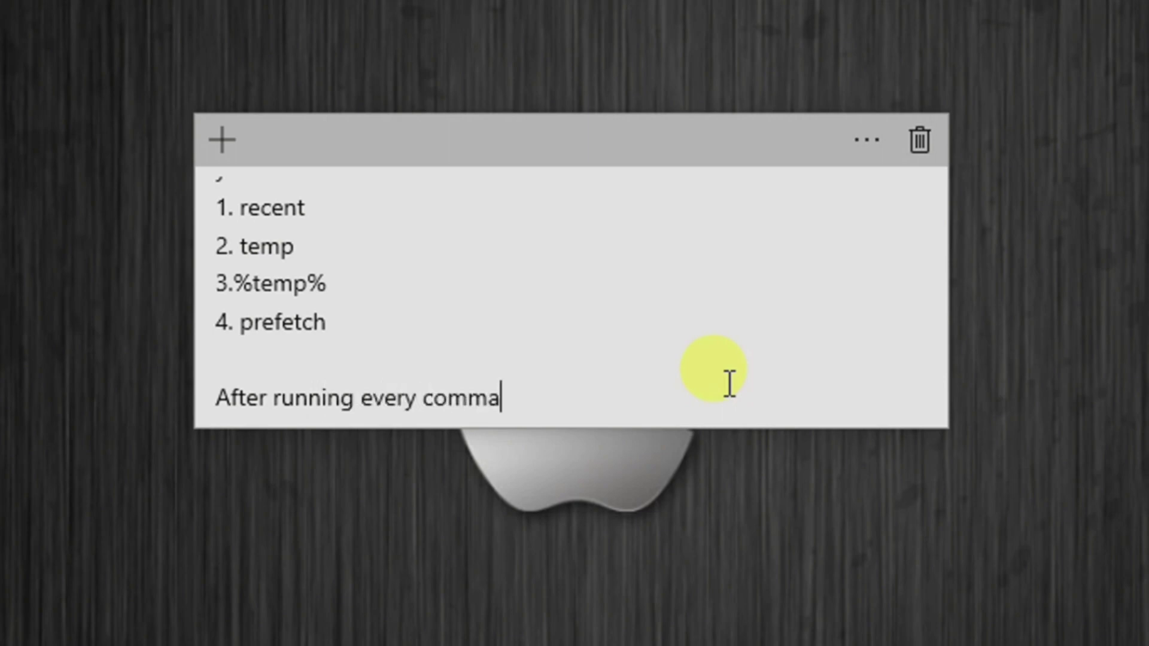
text(nd )
text(u get a)
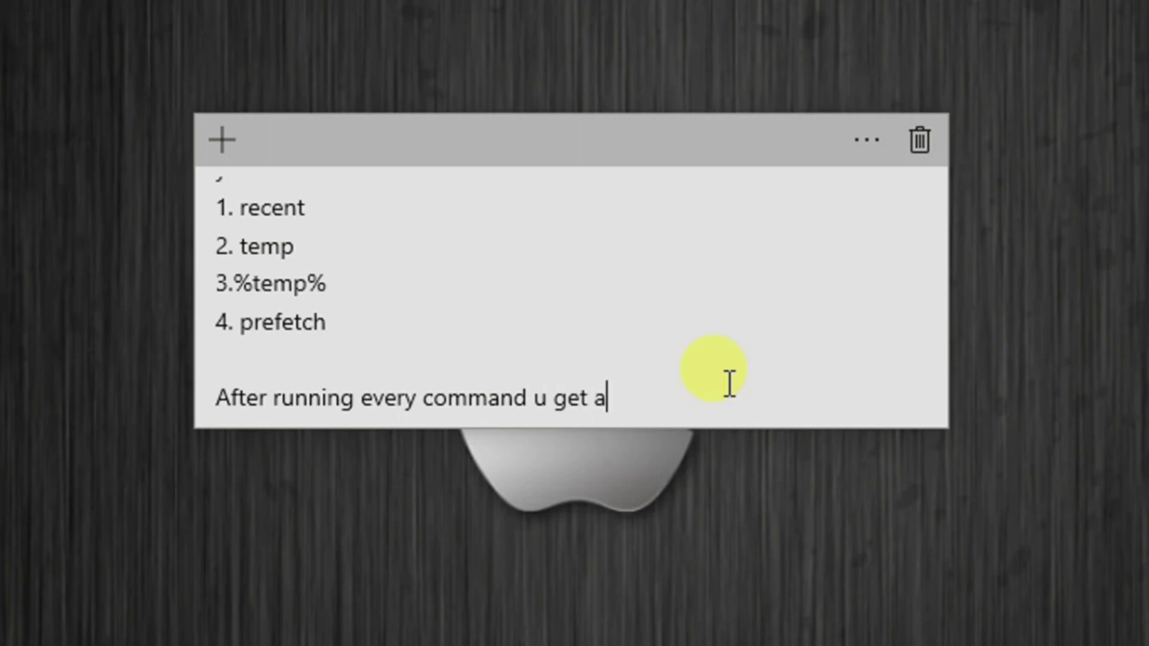
text( list o)
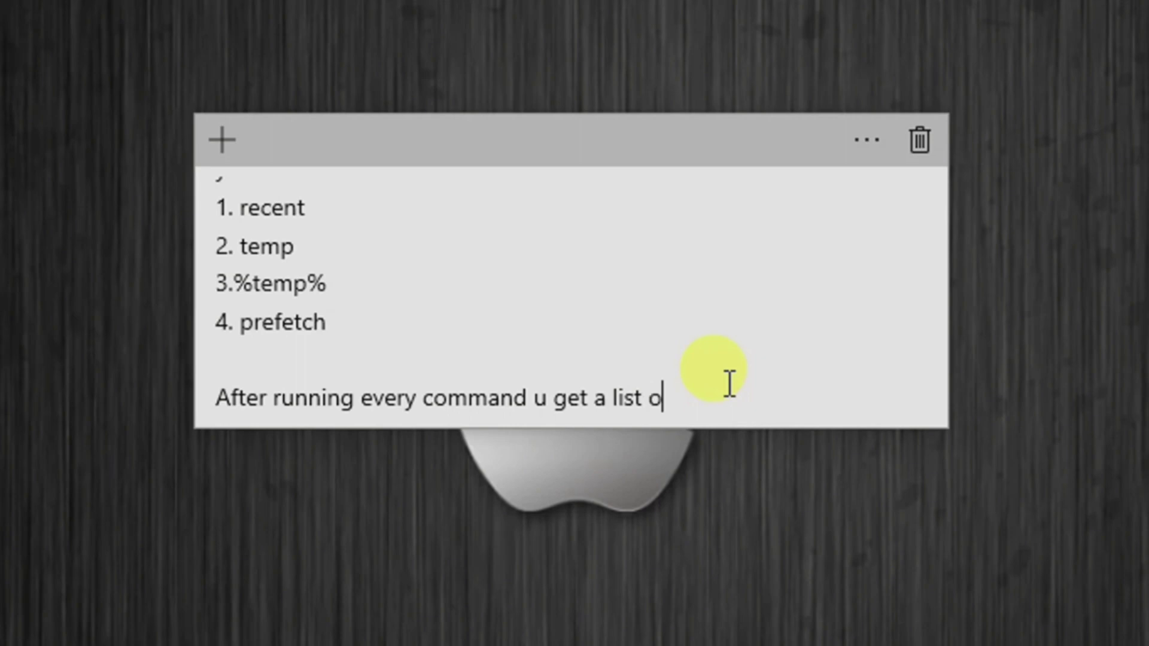
text(f files )
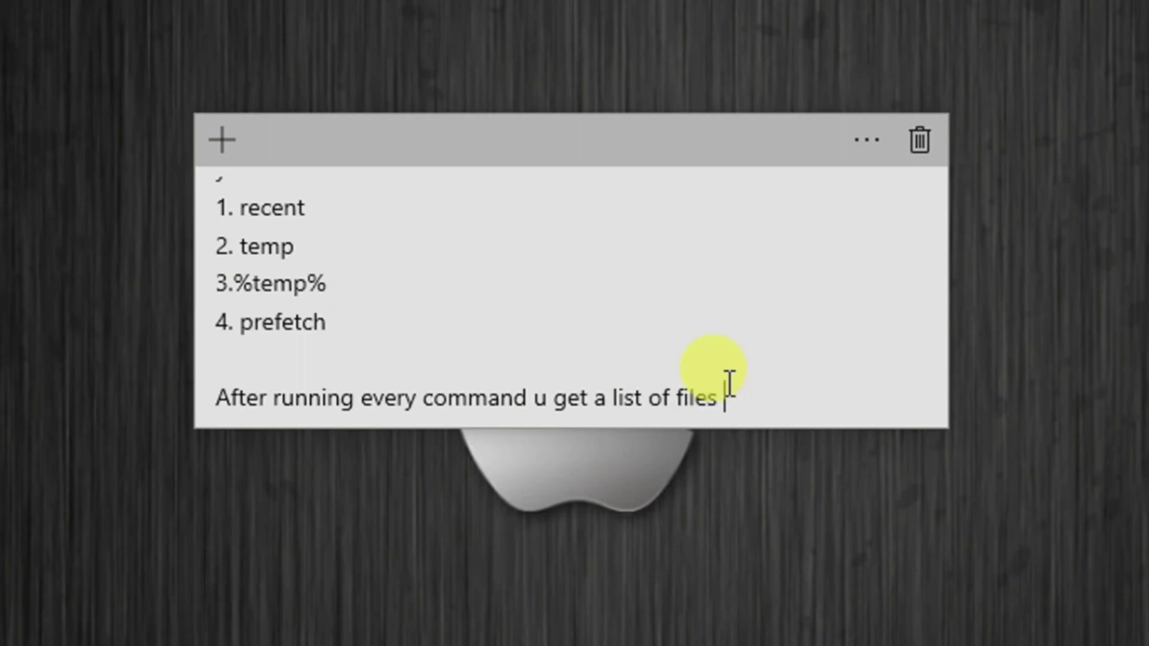
text(;t)
text(h)
text(ese )
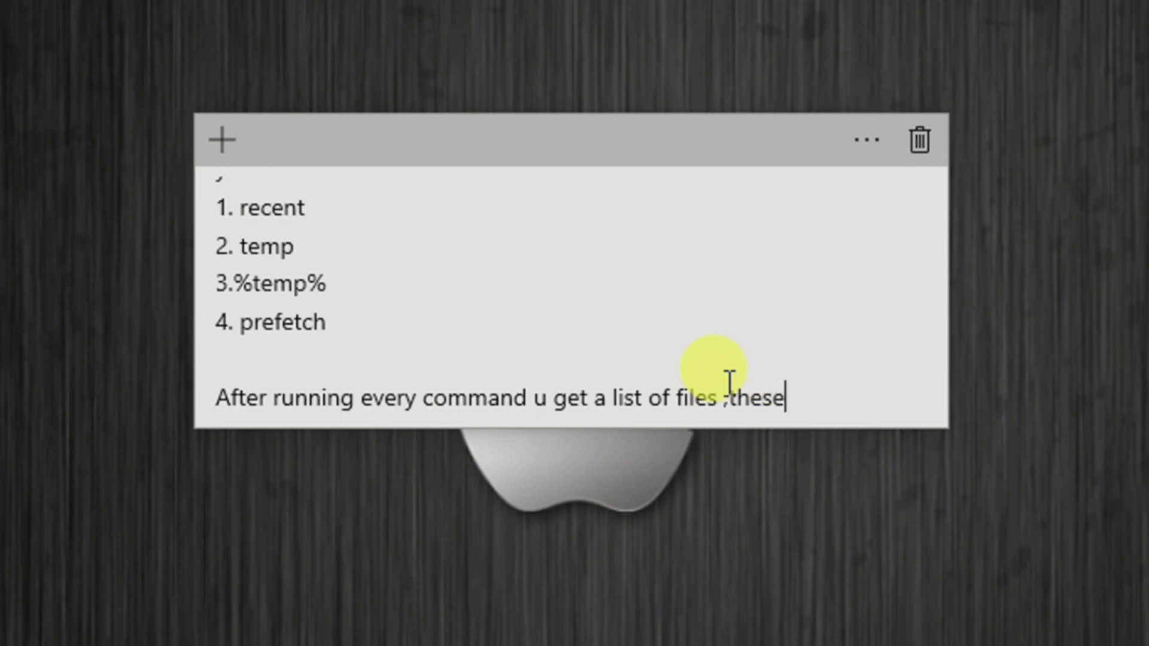
text(file)
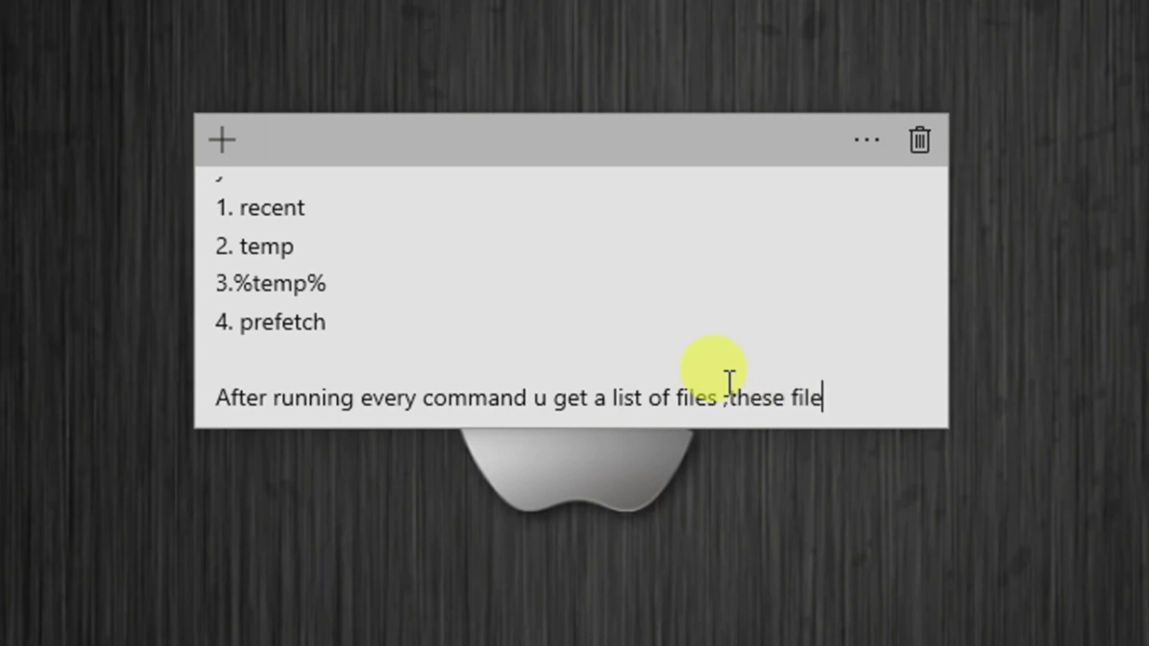
text(s are th)
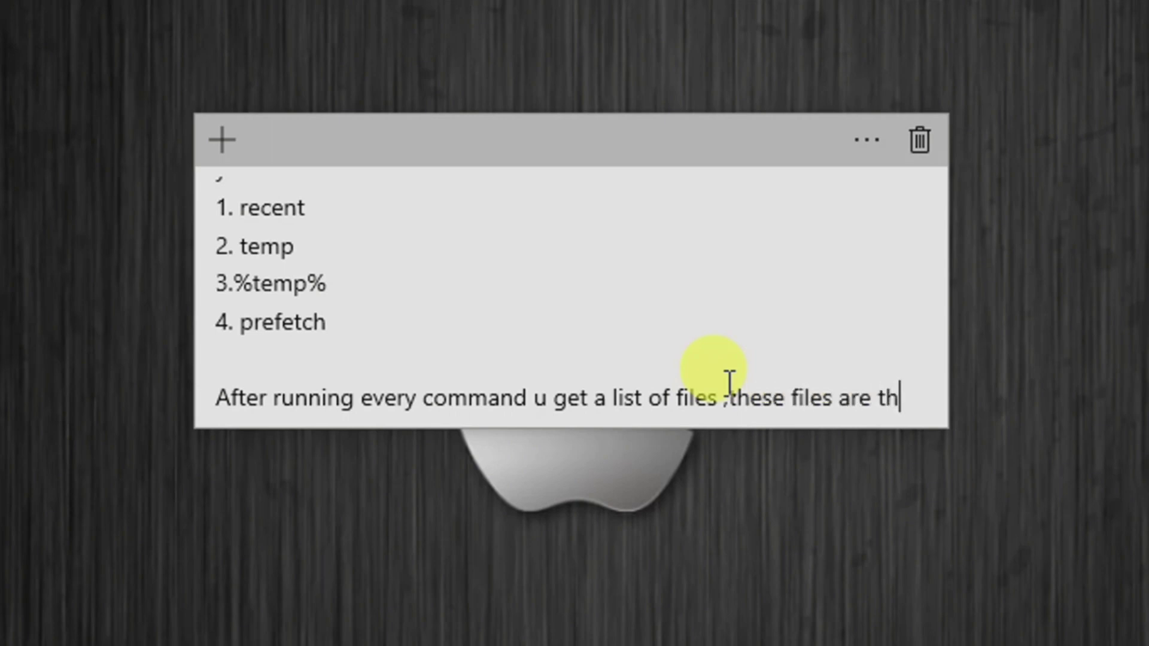
text(e obse)
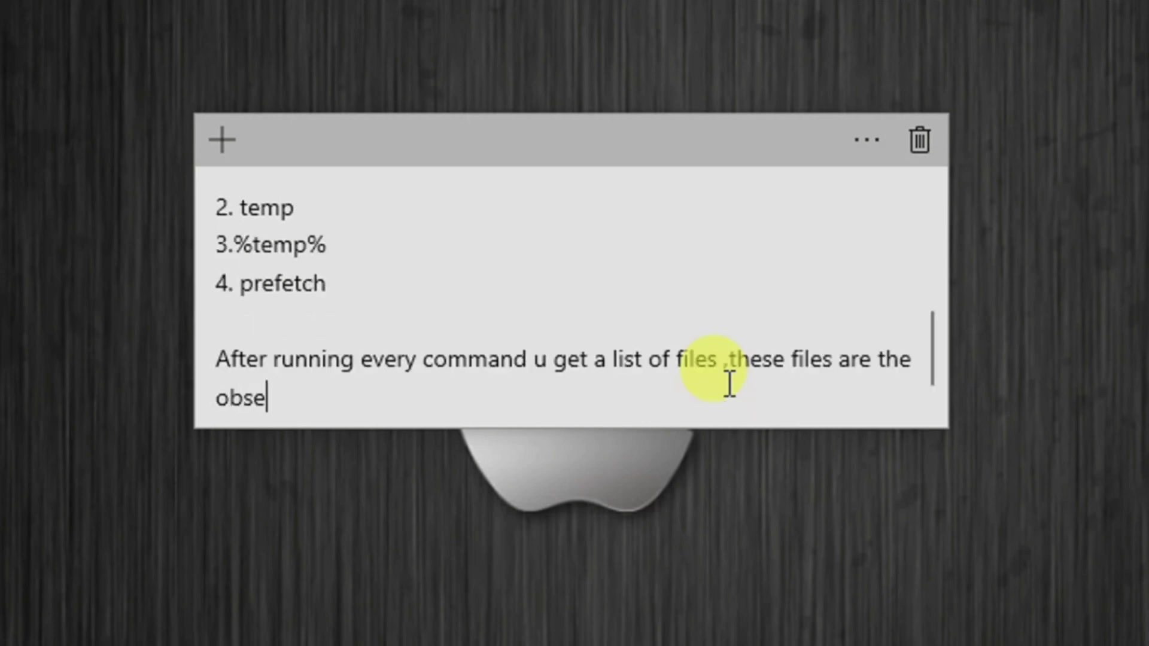
text(lete )
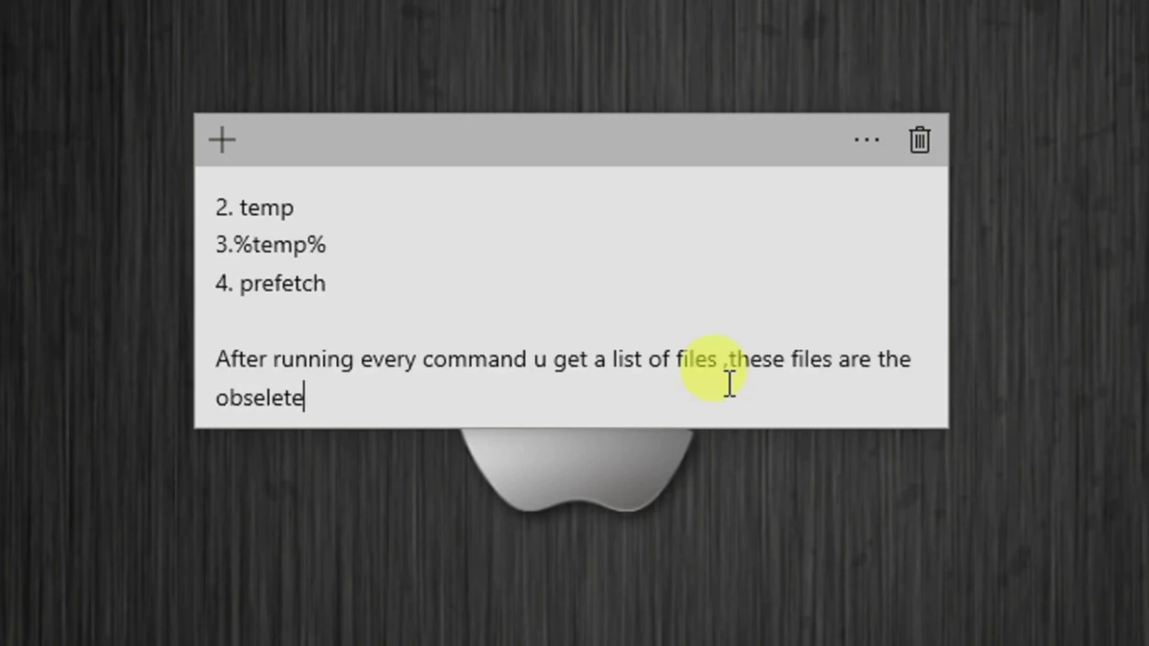
text(f)
text(iles th)
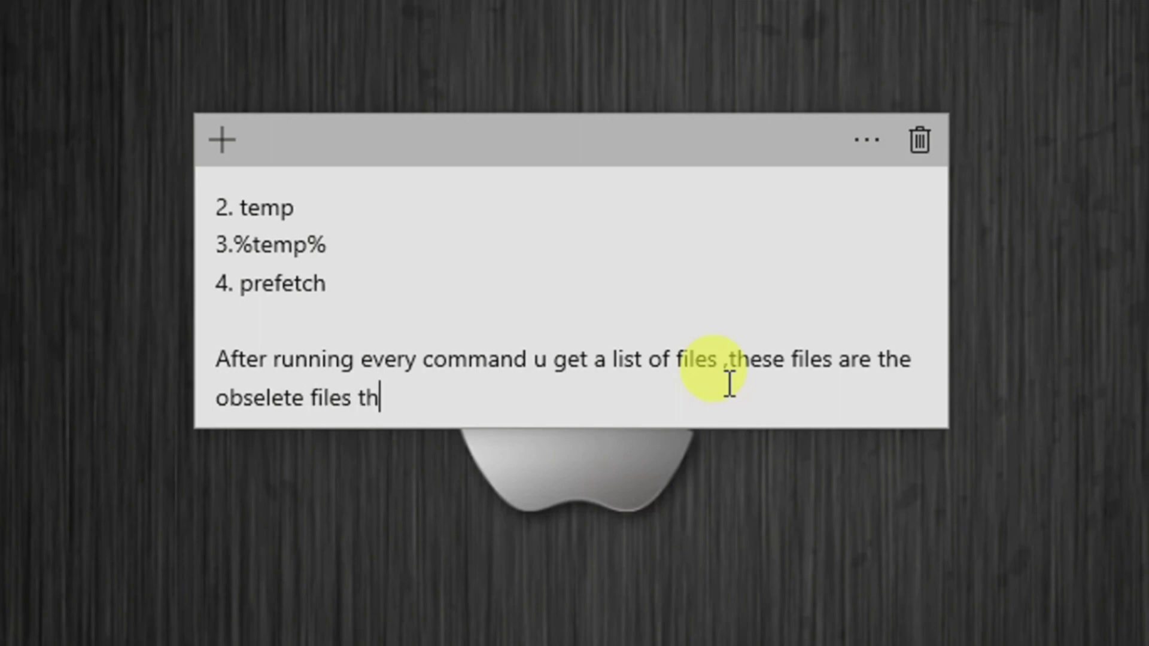
text(at )
text(a)
text(re )
text(mi)
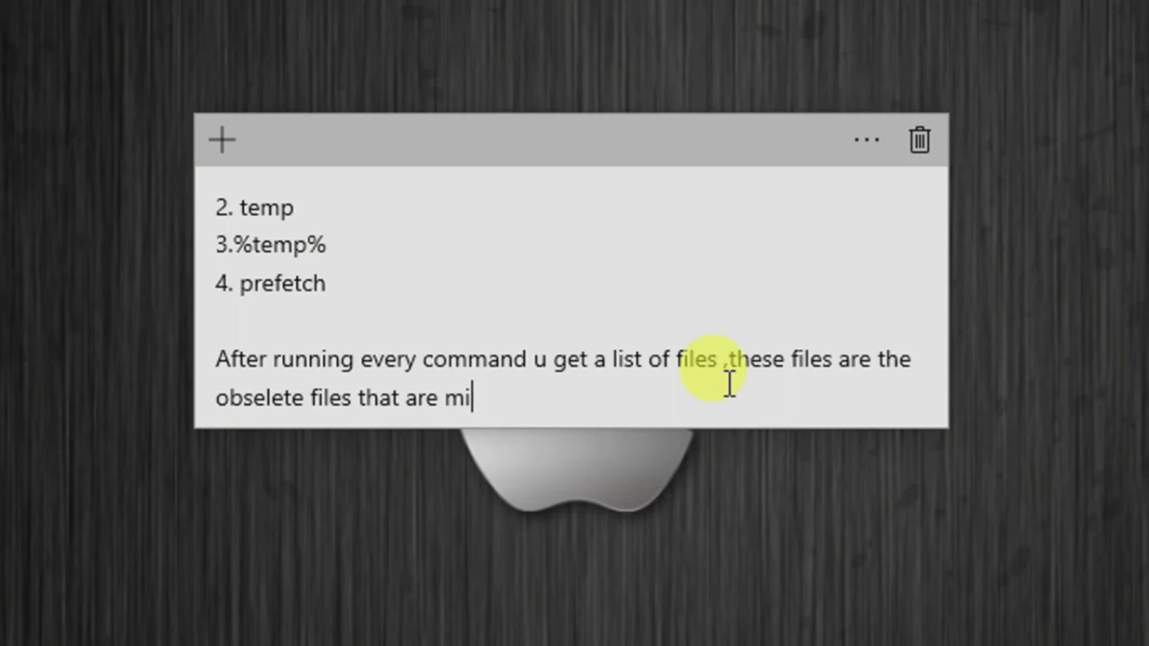
text(nimize)
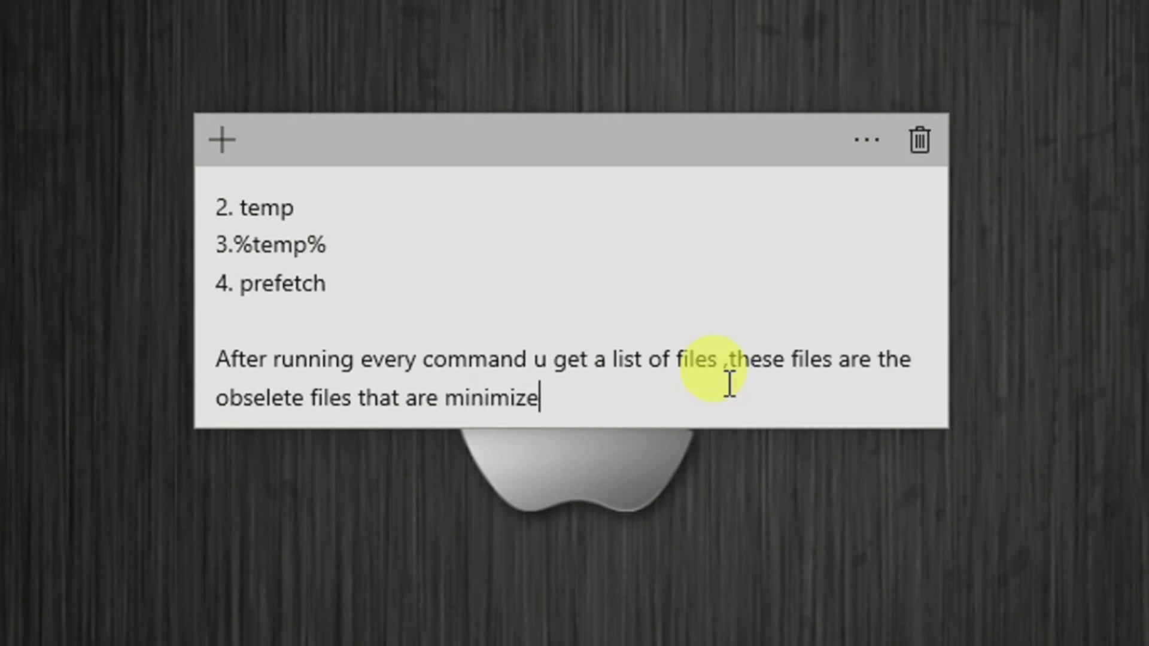
text(d or )
text(co)
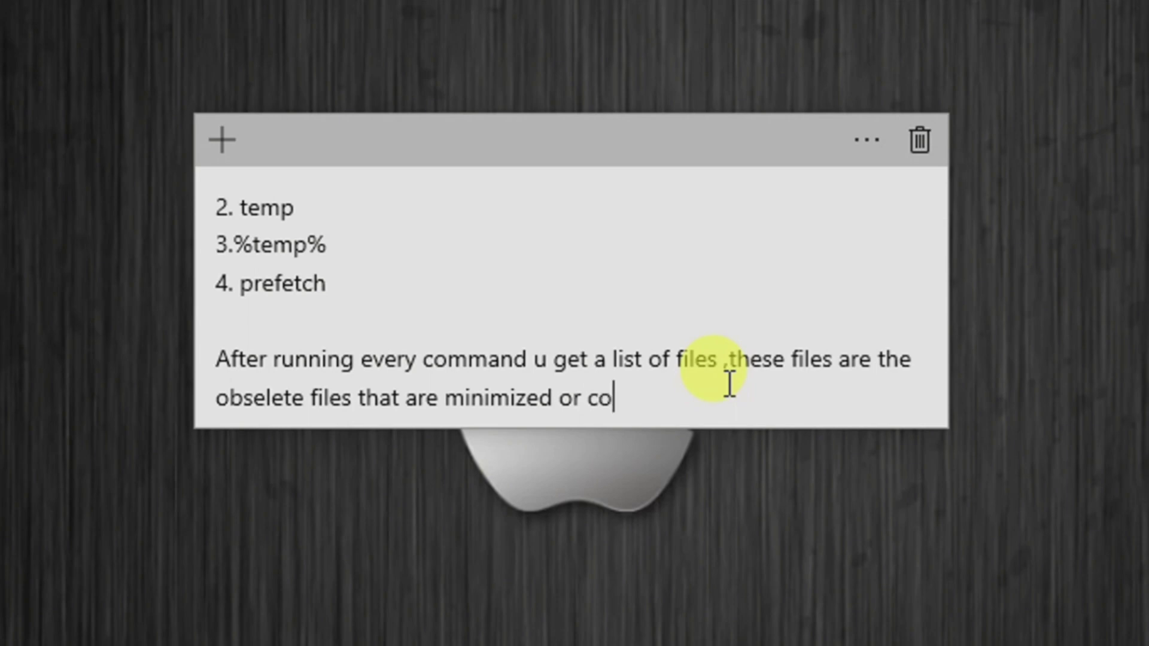
text(pied for )
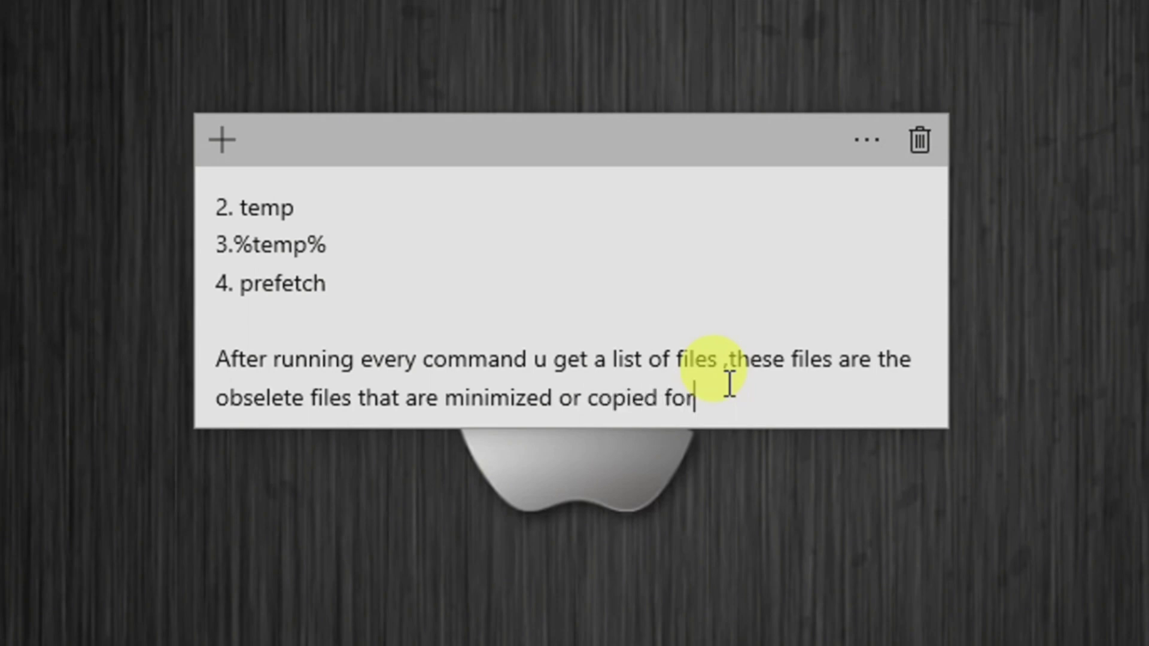
text(any )
text(past ac)
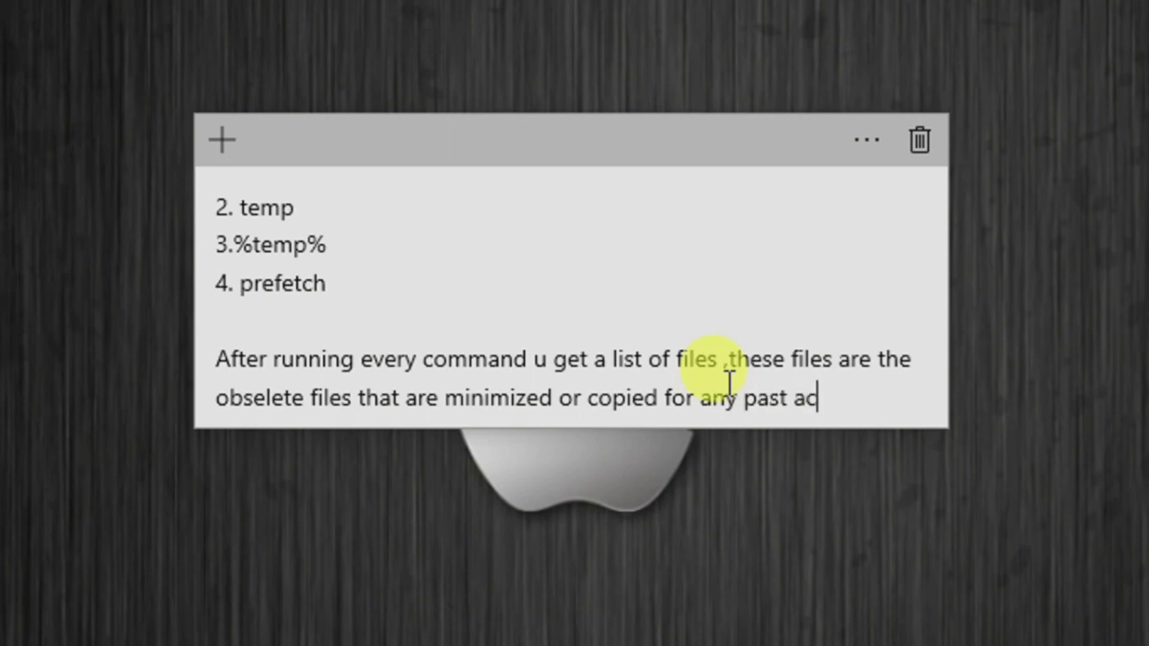
text(tion)
text( so we)
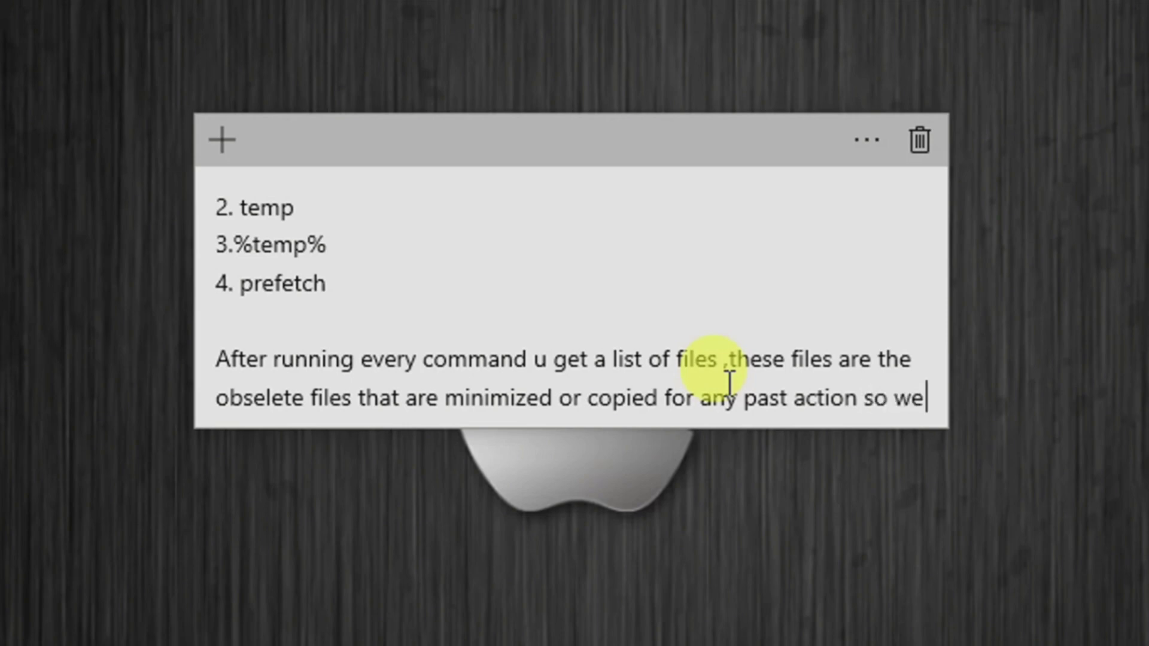
text( no longe)
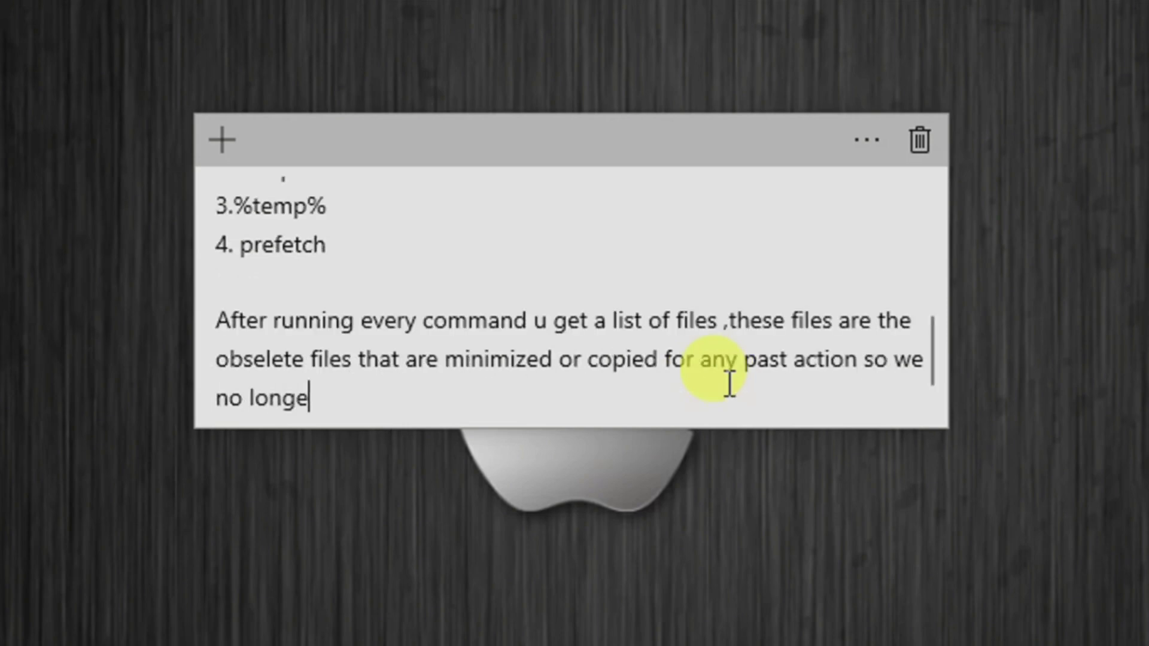
text(r need )
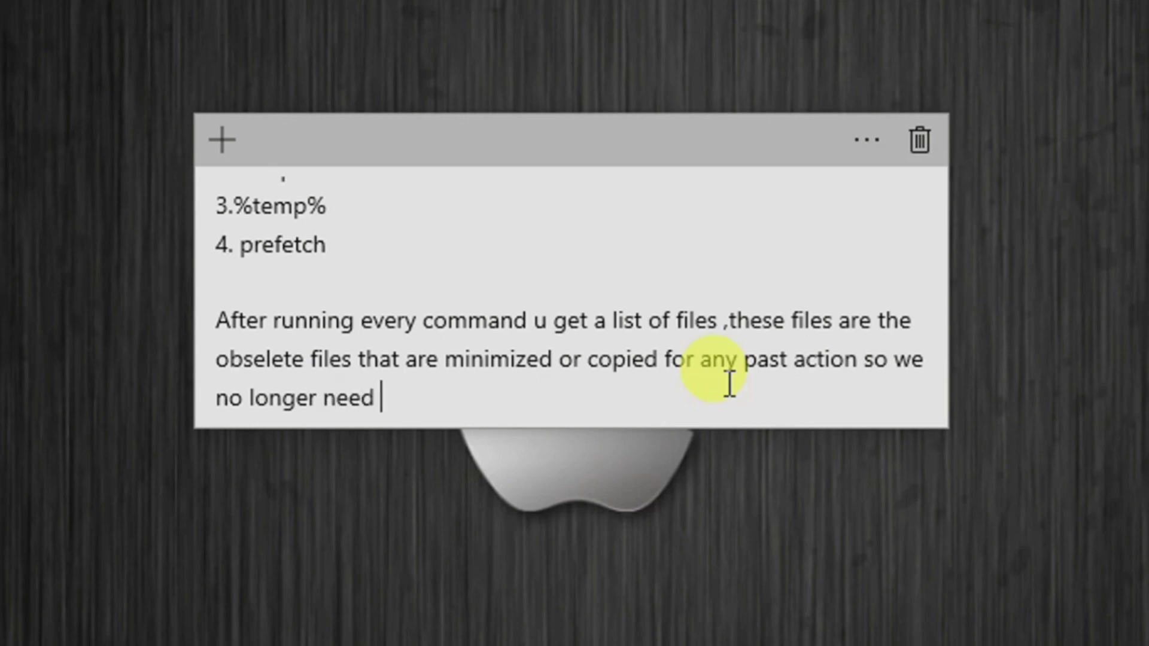
text(these )
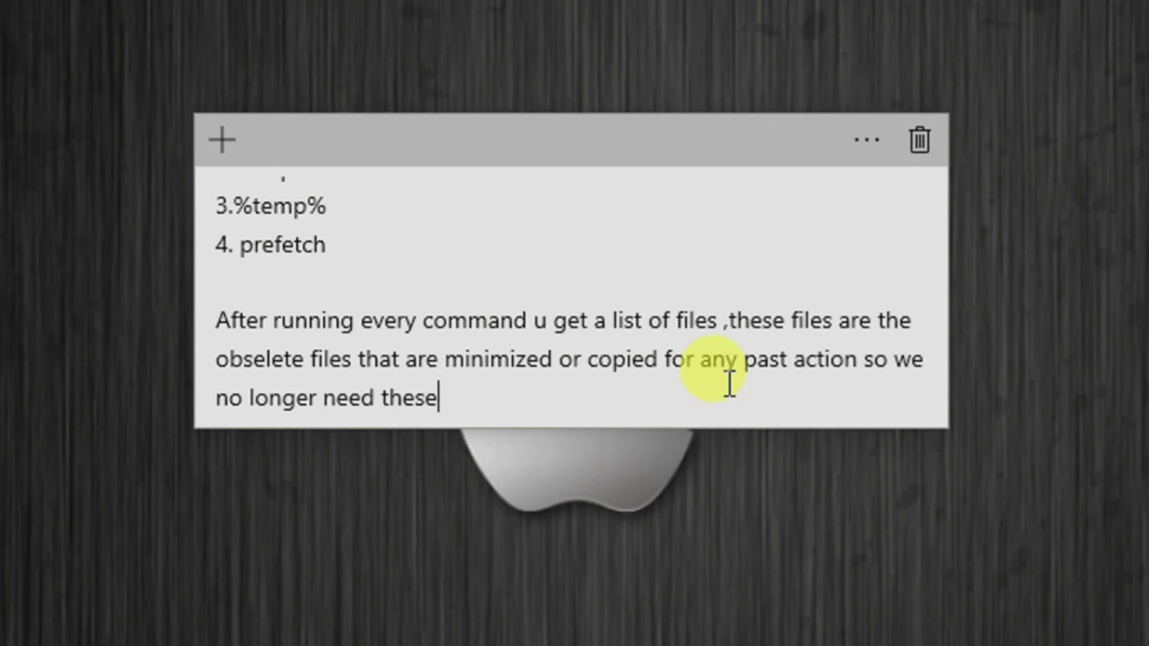
text(files)
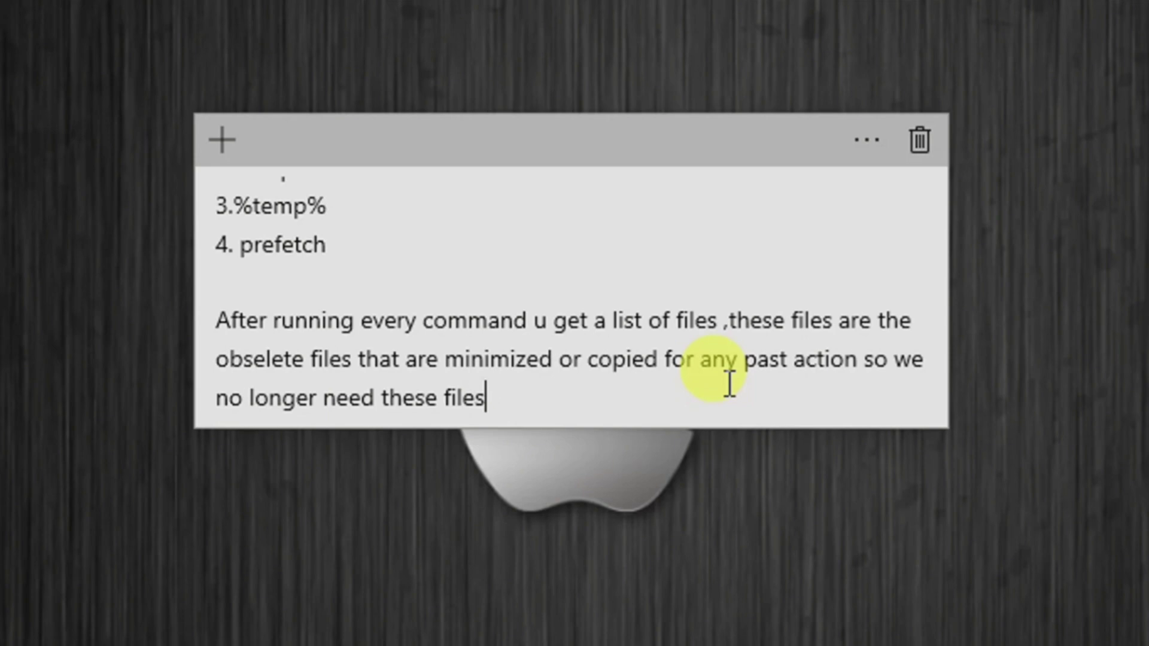
text(.....)
Step: Finish the obsolete-files explanation with 'so we no longer need these files.....' and start a new line
key(Return)
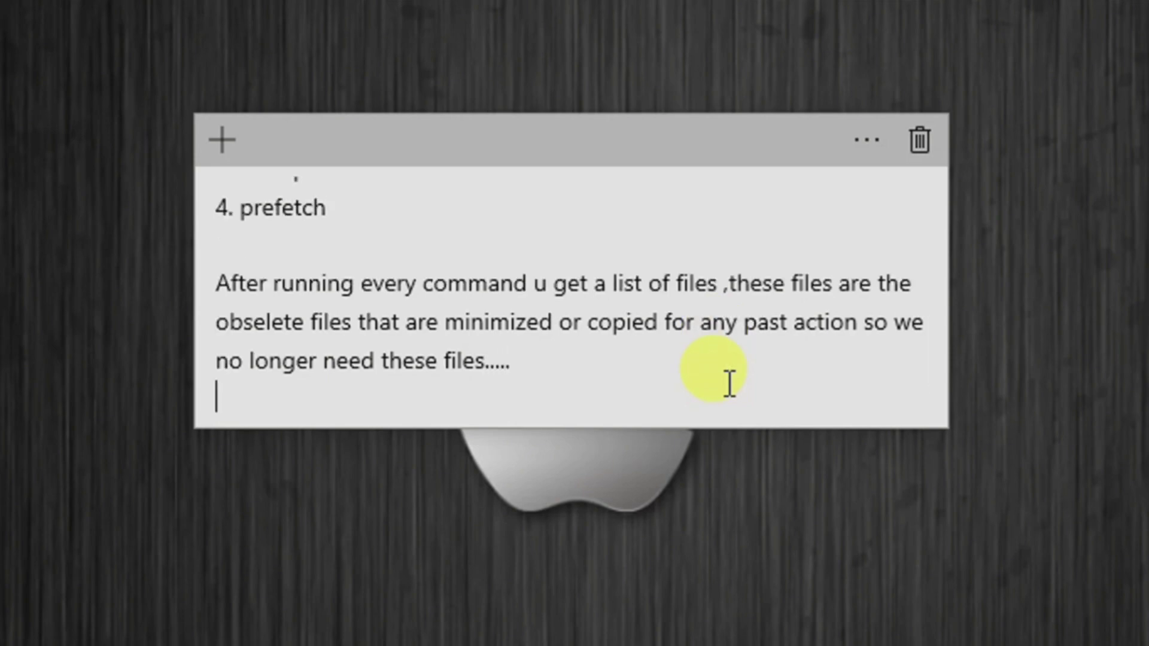
text(a)
text(fye)
Step: Add 'after every command ....just select all files by CTRL+A and delete it', fixing a typo
key(BackSpace)
key(BackSpace)
text(ter ev)
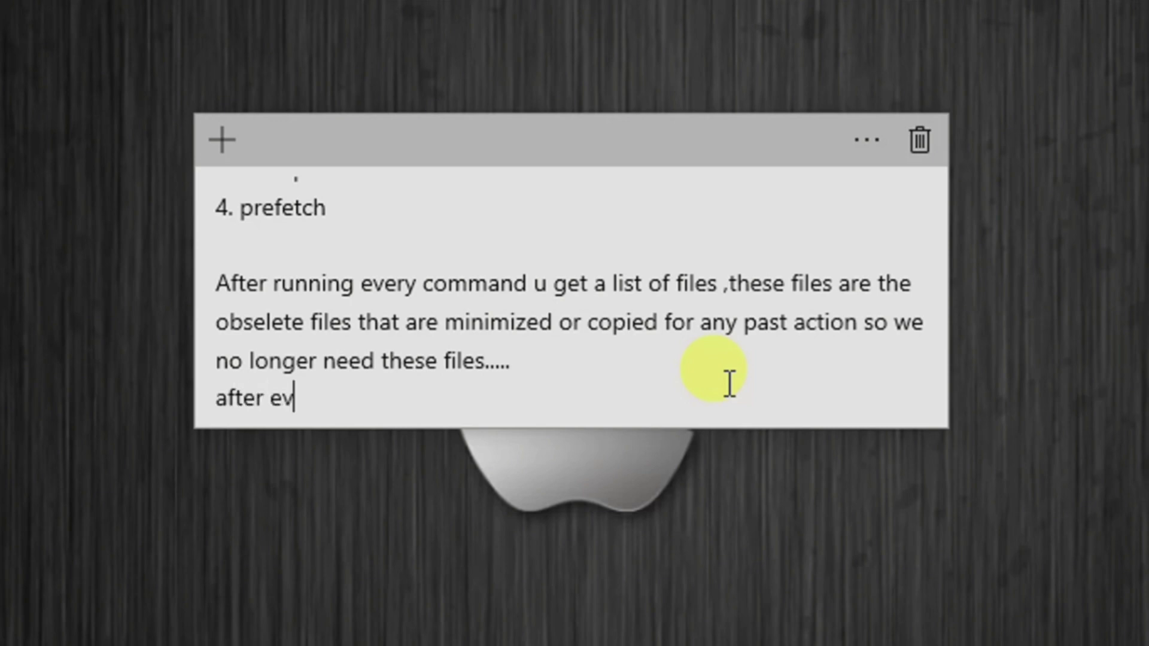
text(ery comm)
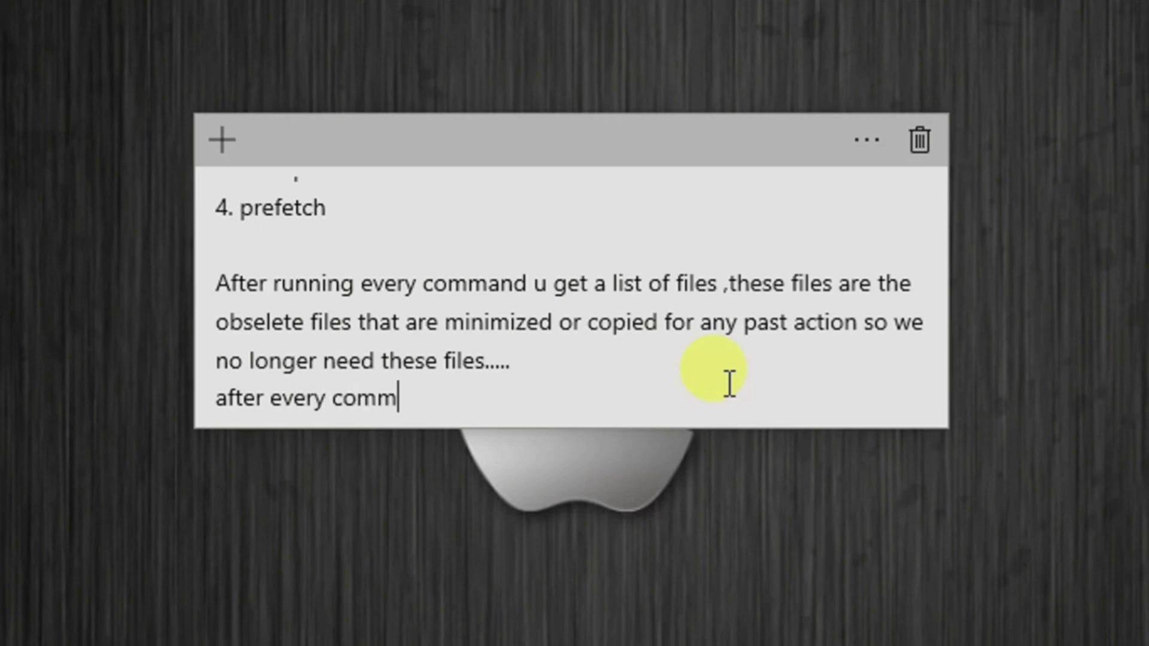
text(and )
text(....j)
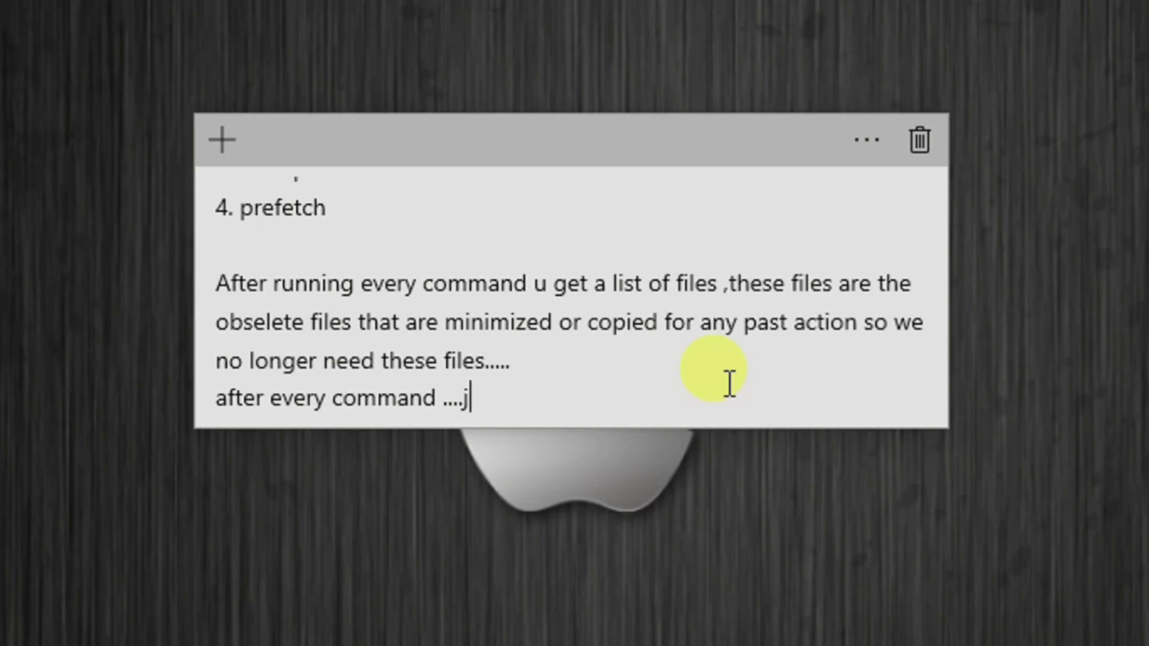
text(ust se)
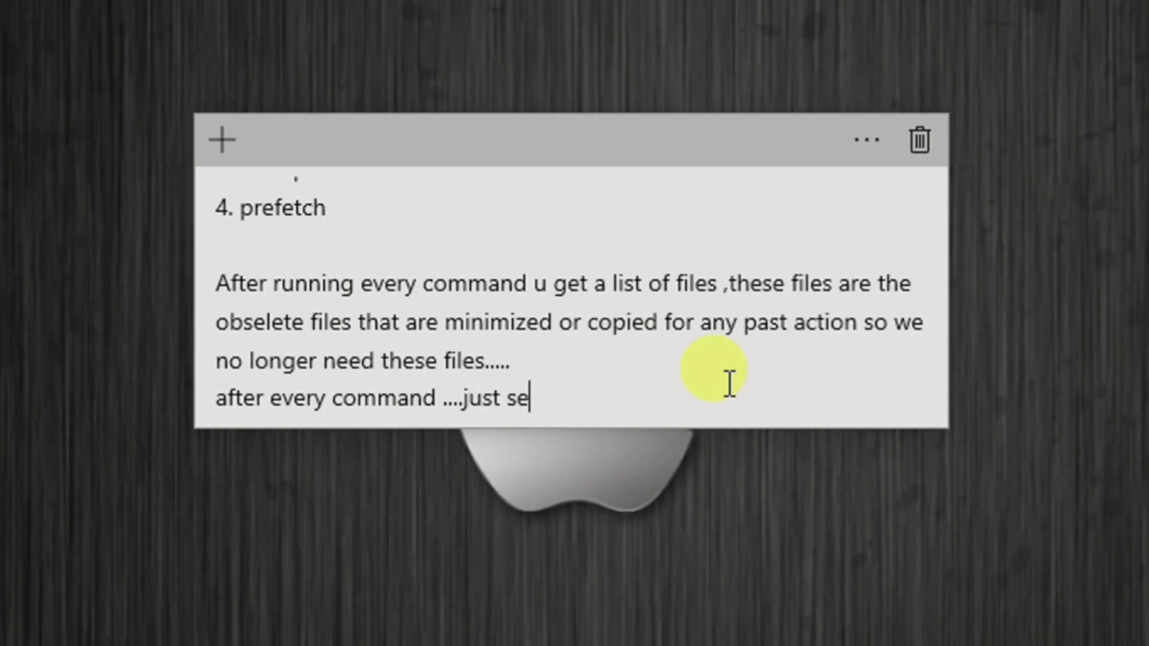
text(lec)
text(t all )
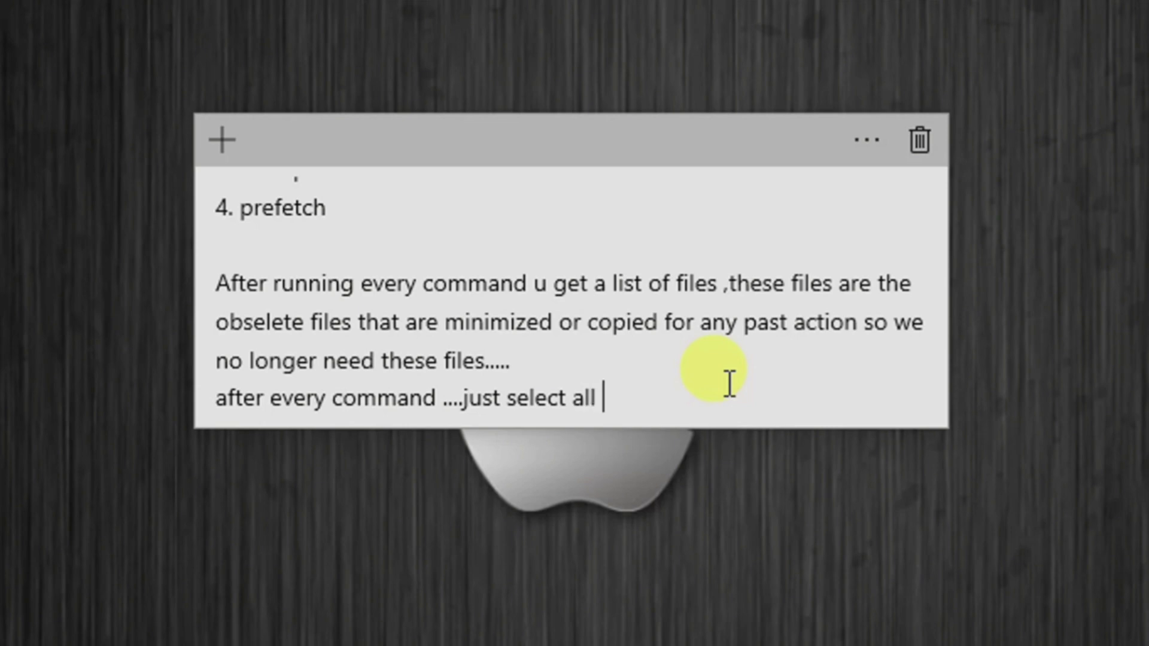
text(files )
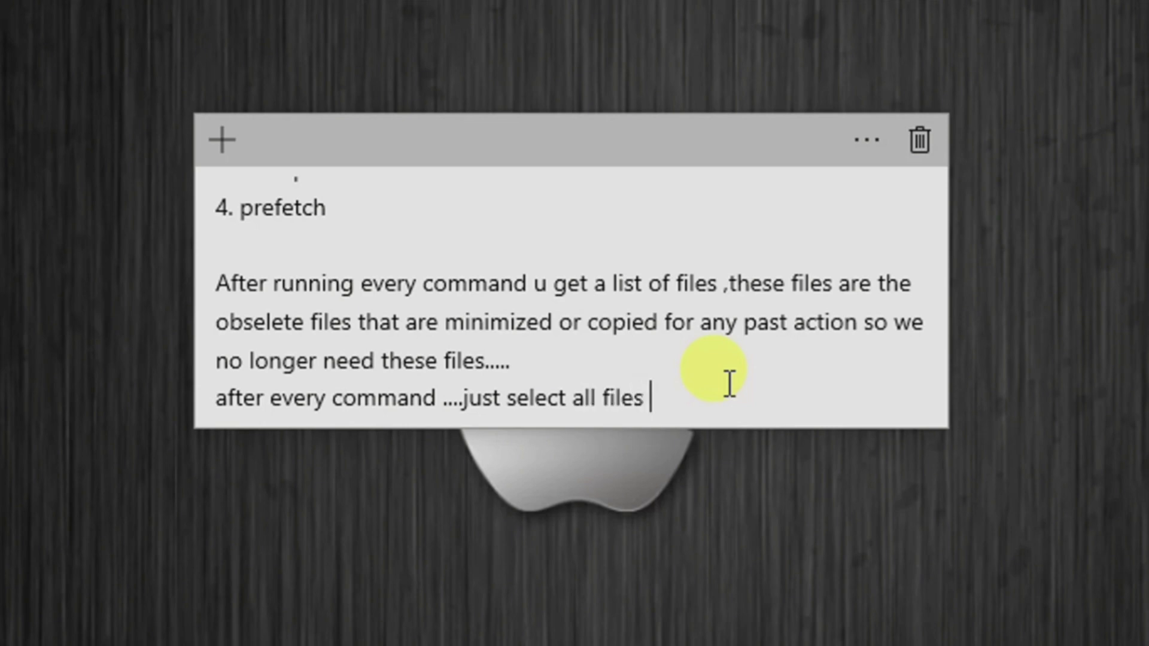
text(by )
text(C)
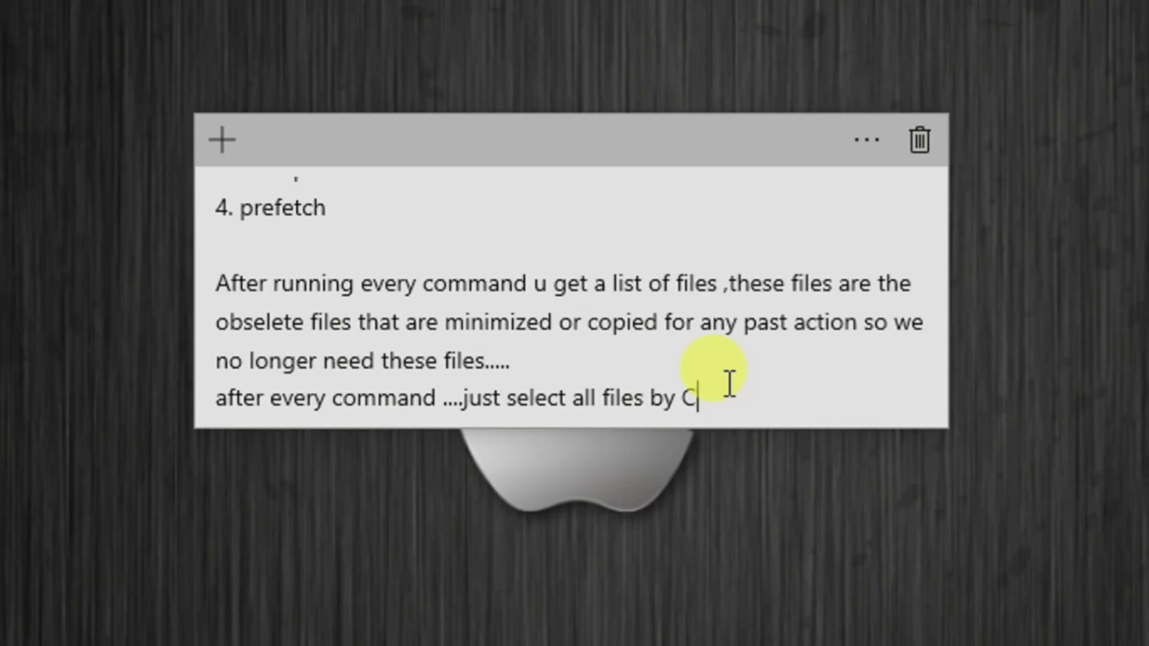
text(TR)
text(L+)
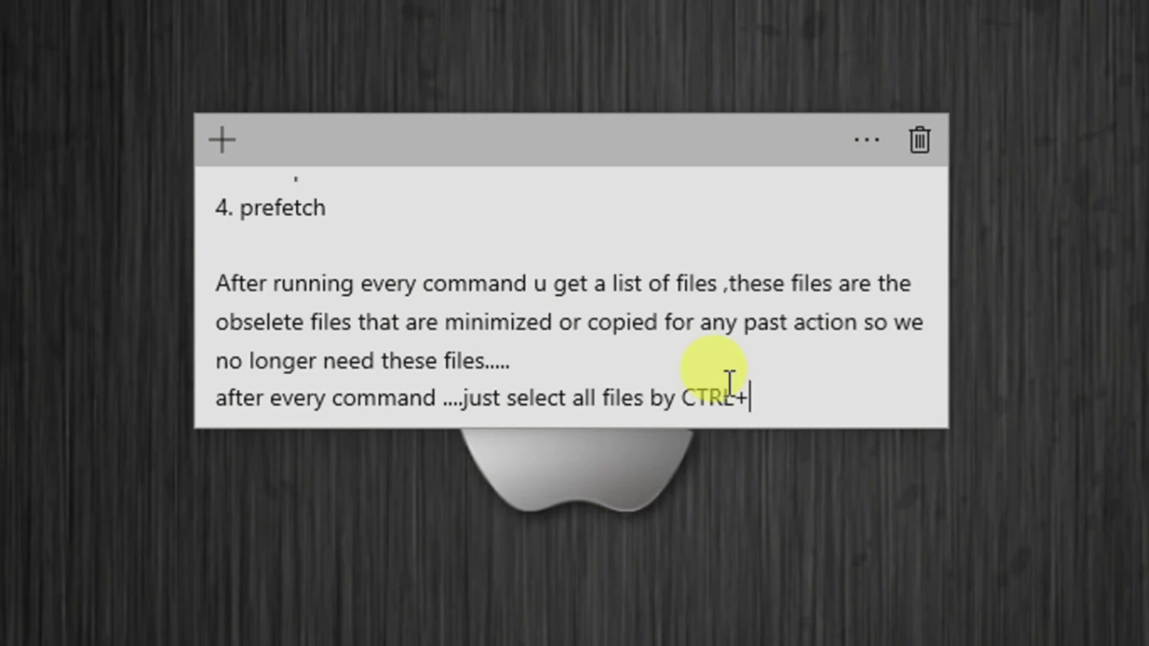
text(A )
text(and )
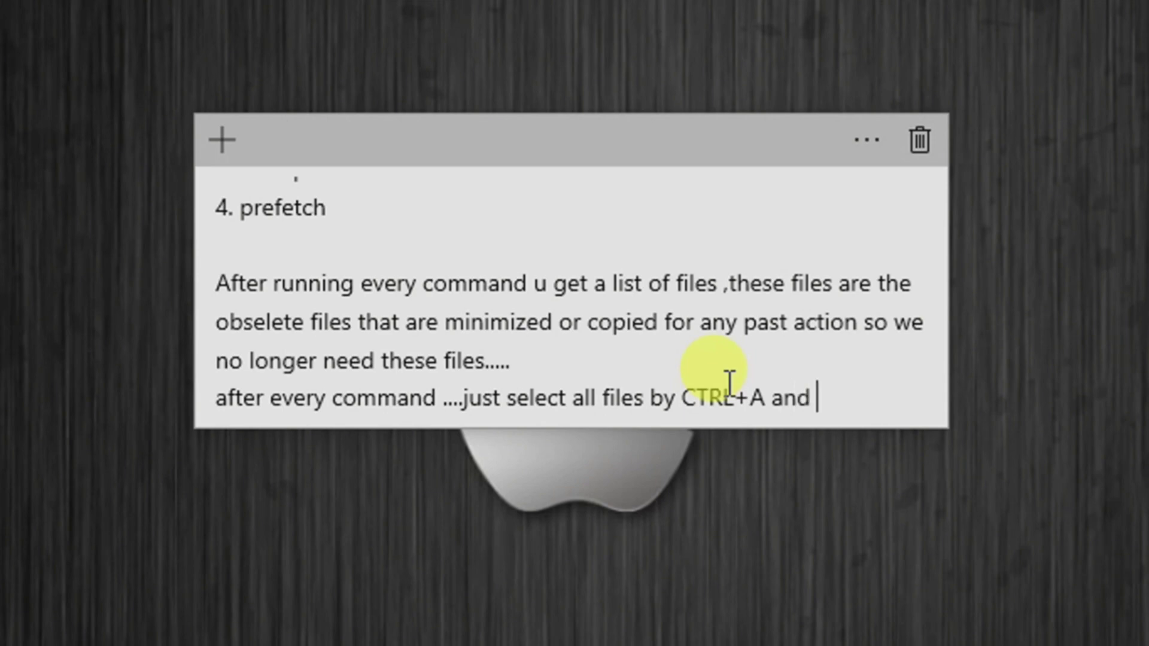
text(delete )
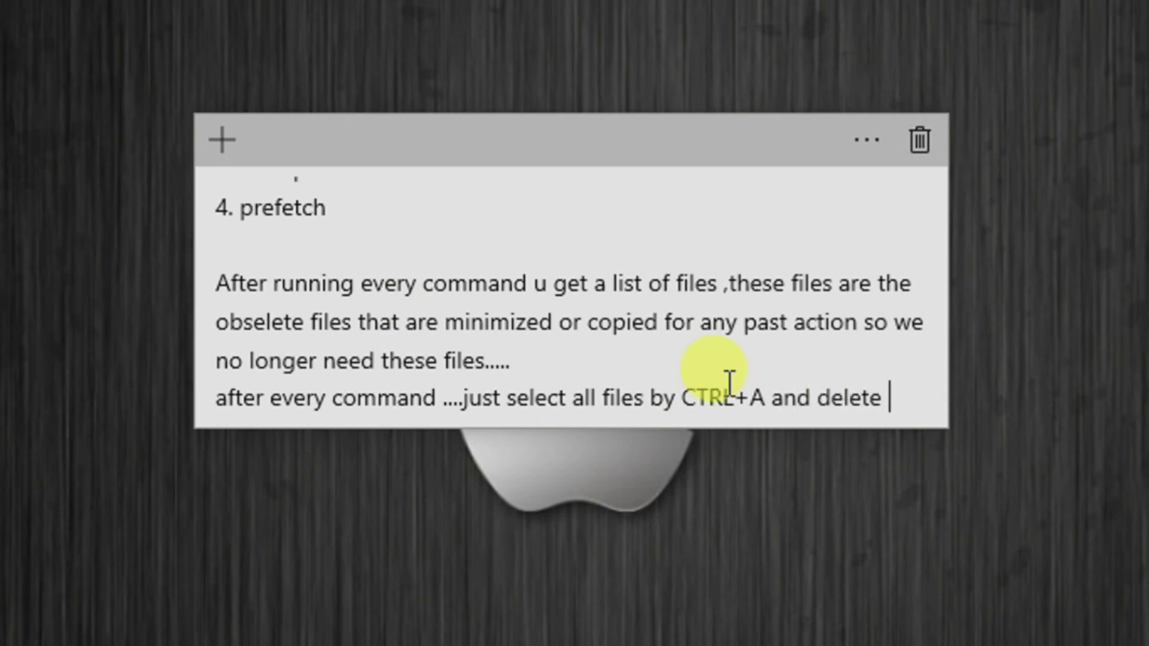
text(it)
key(Return)
text(and f)
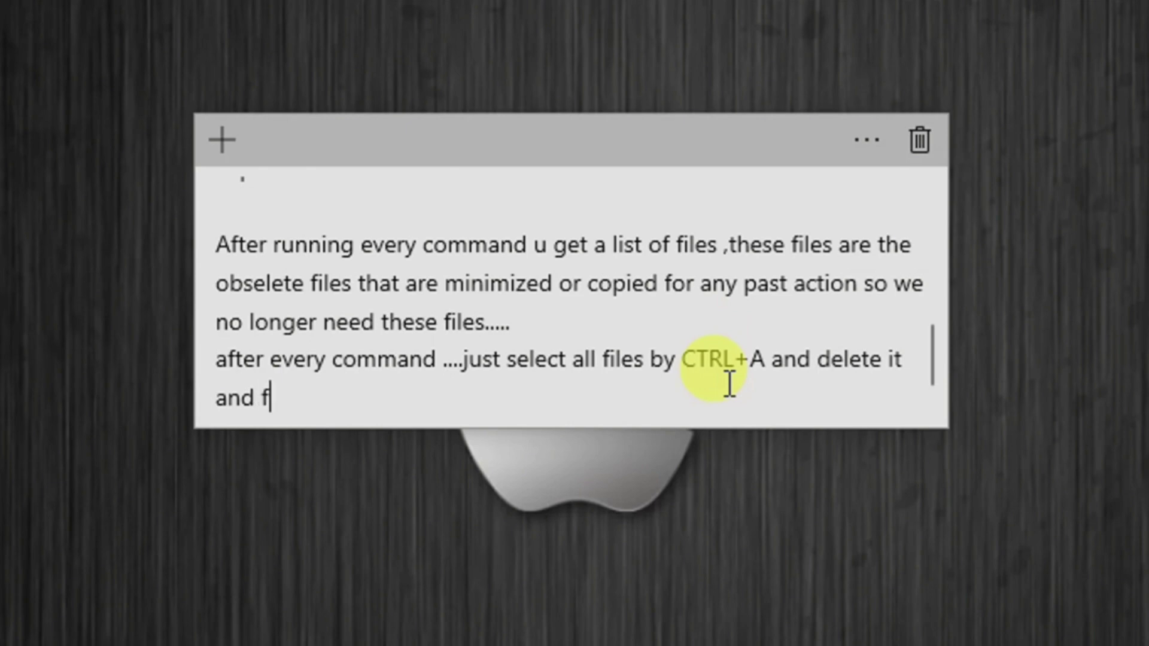
text(urther )
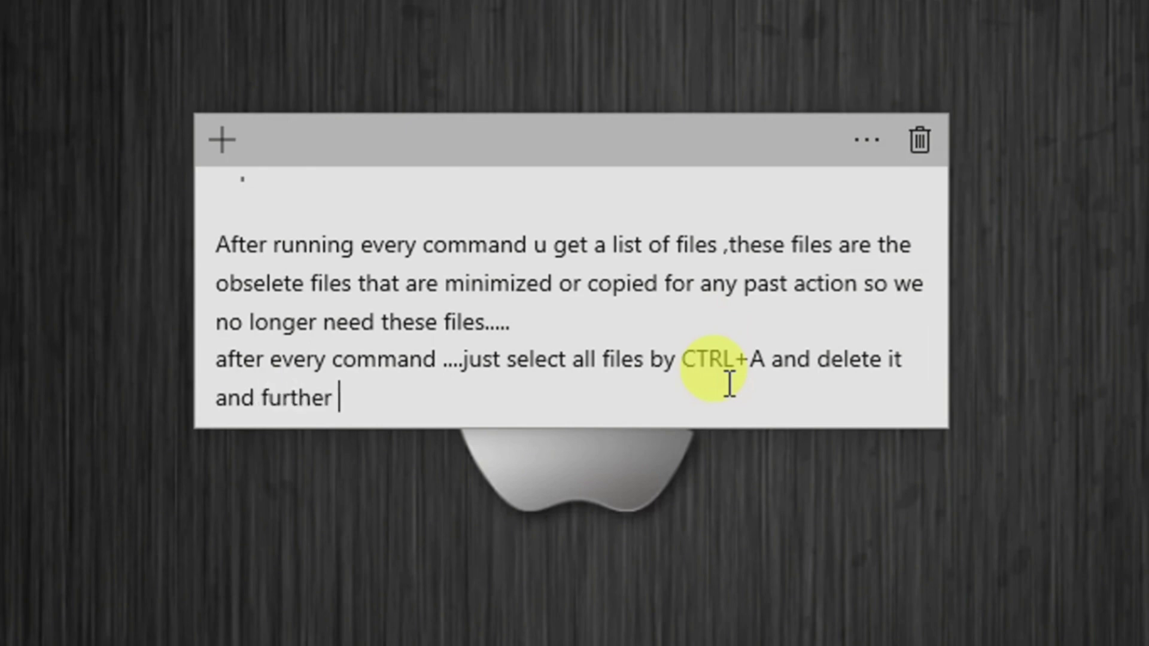
text(EMPTY )
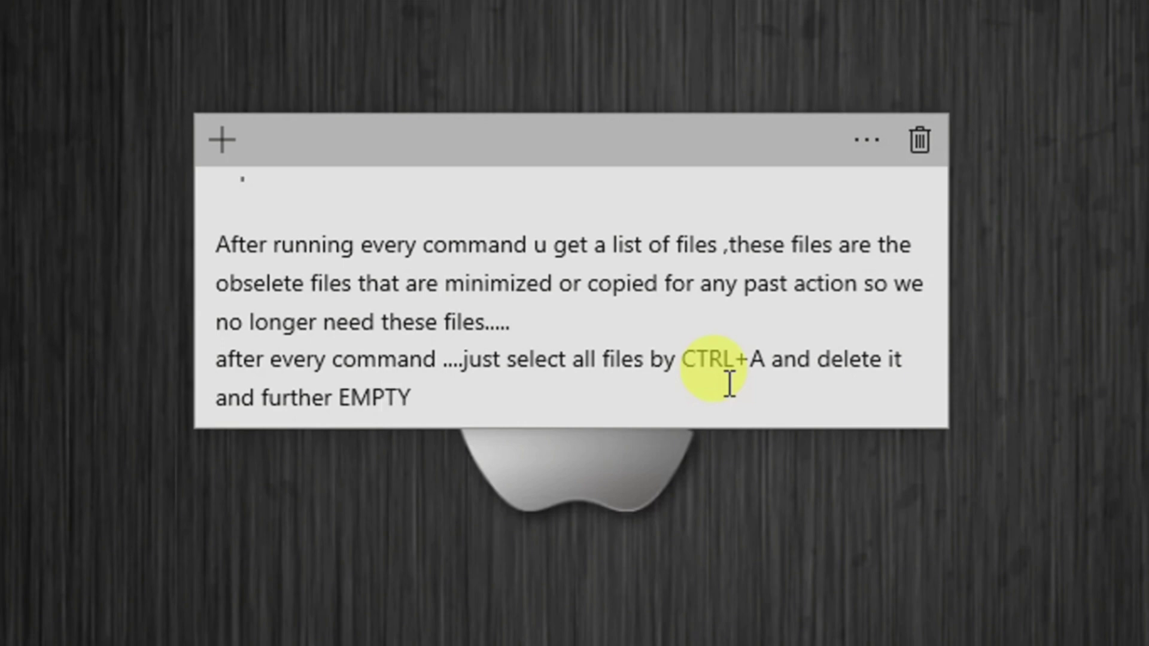
text(your)
text( REC)
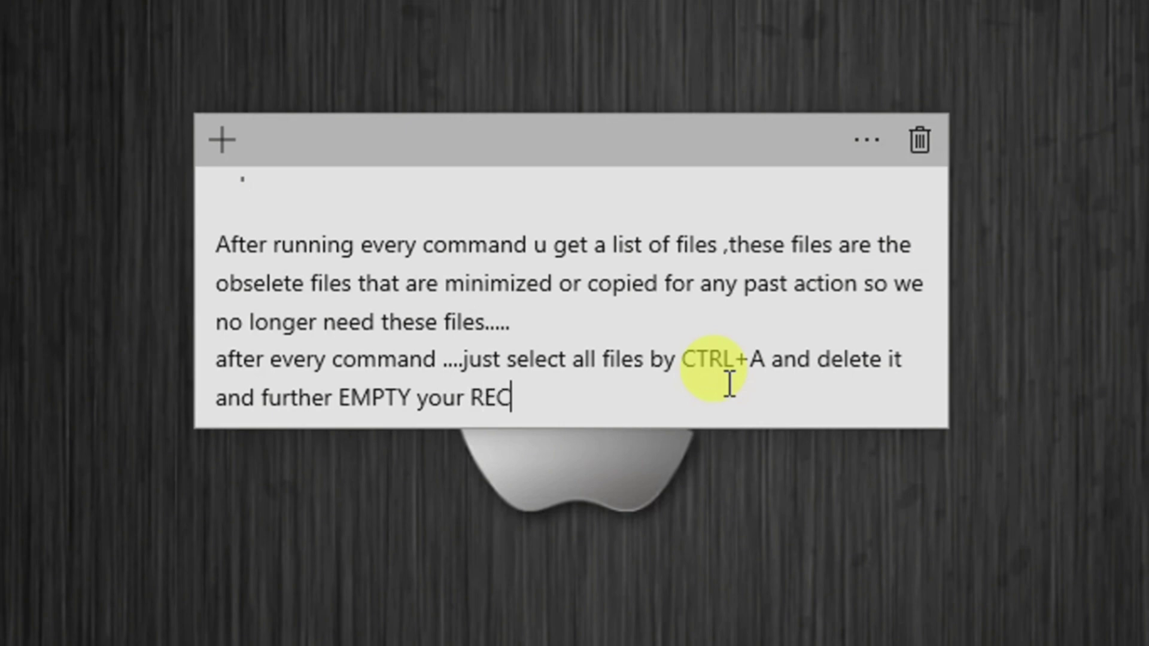
text(YCLE BIN )
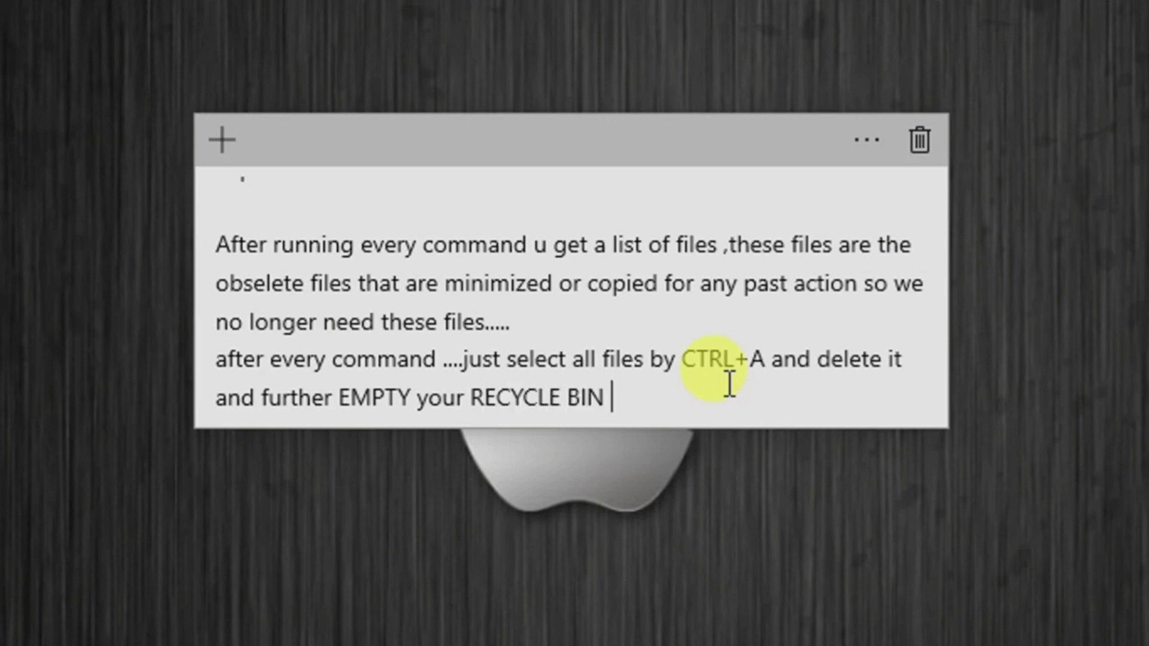
text(too)
text(.)
Step: Add the restart advice ending 'feel the diffrence... :)', fixing a typo, then start a new line
key(Return)
key(Return)
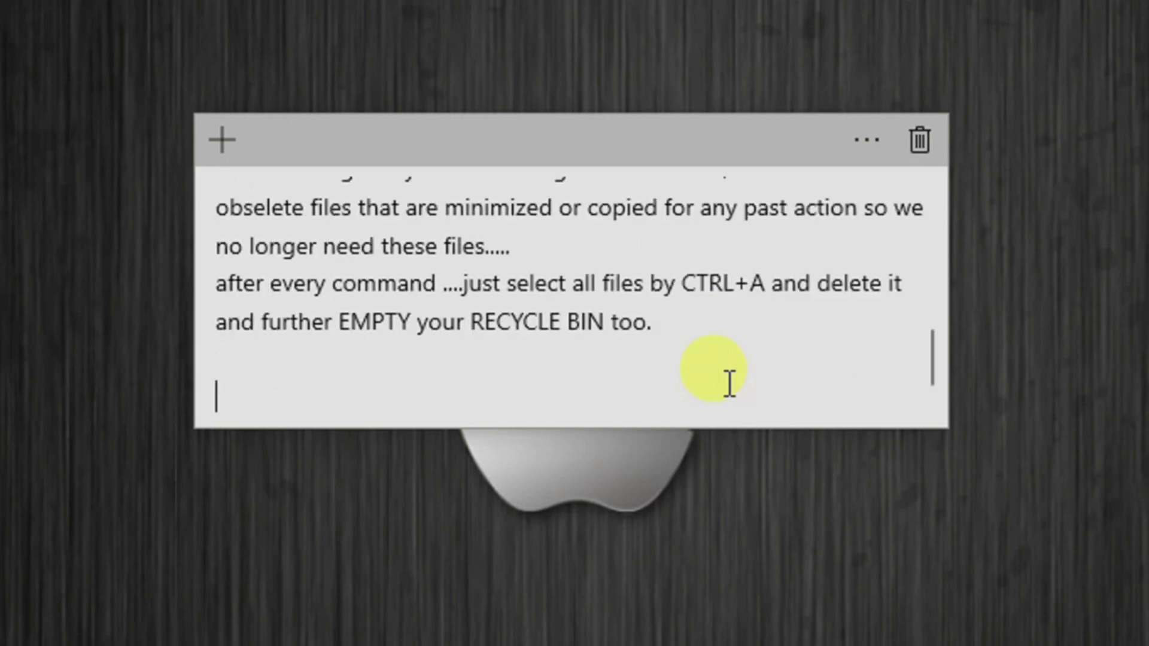
text(After)
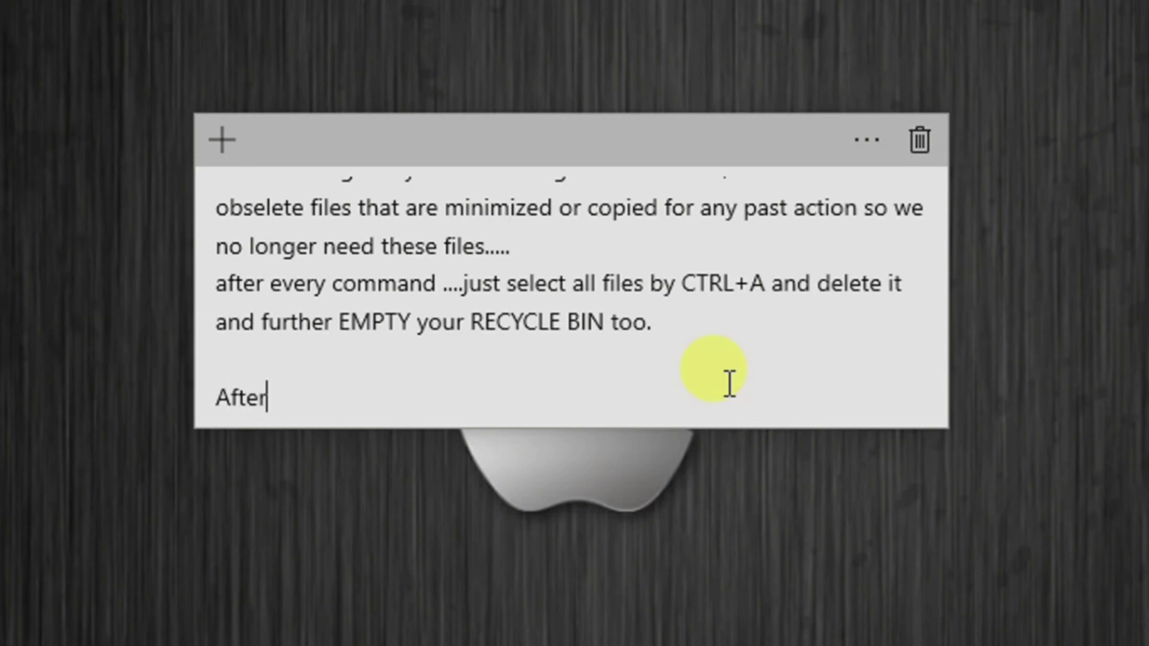
text( that )
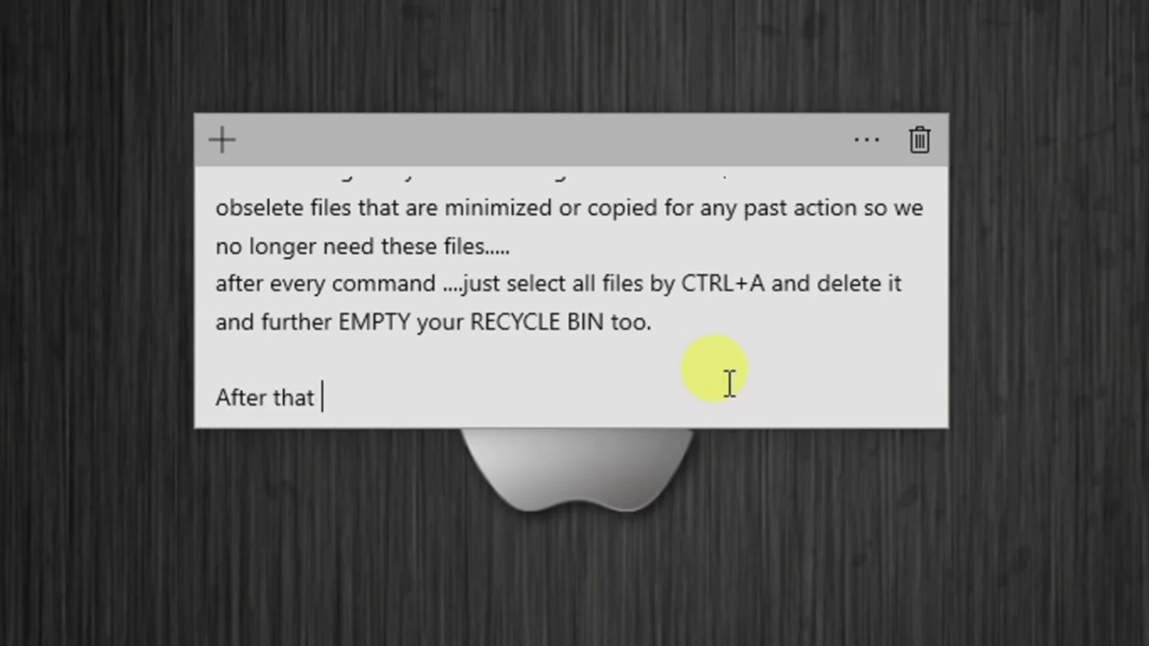
text(u need )
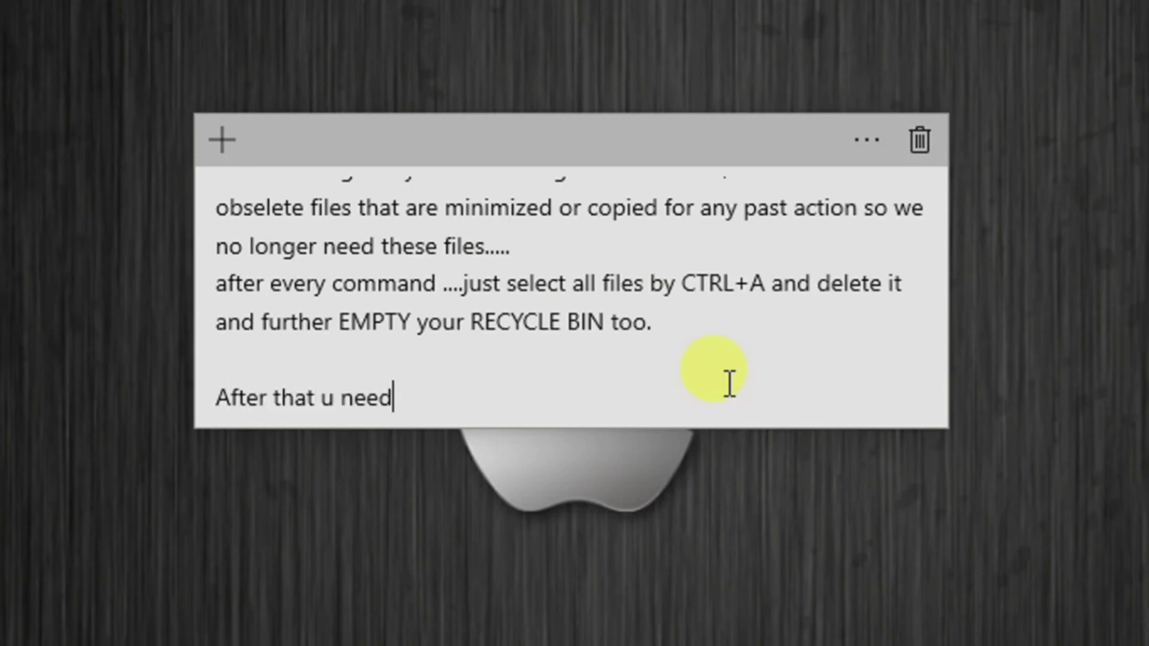
text(to R)
text(ESTART )
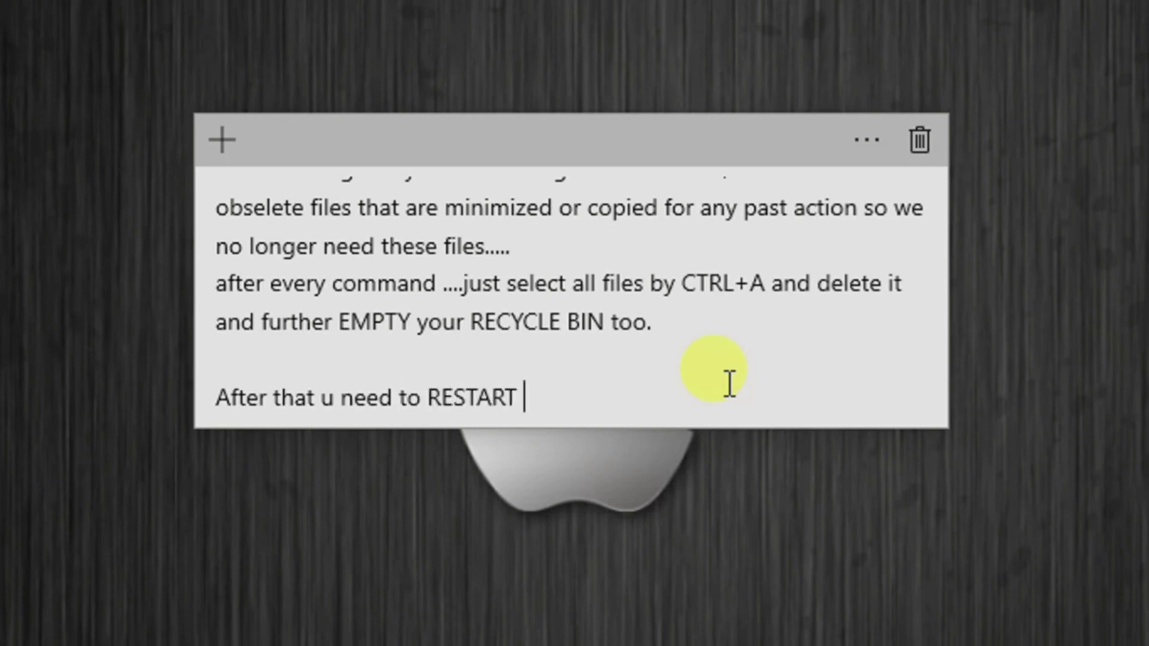
text(you)
text(r Lap)
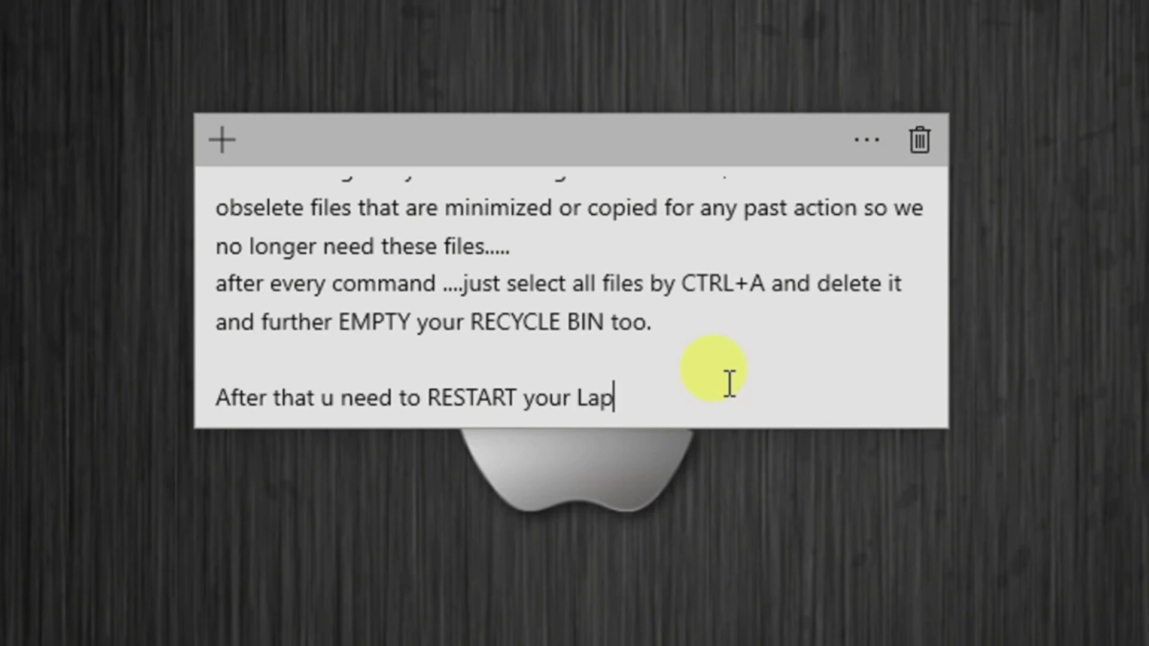
text(top)
text( /)
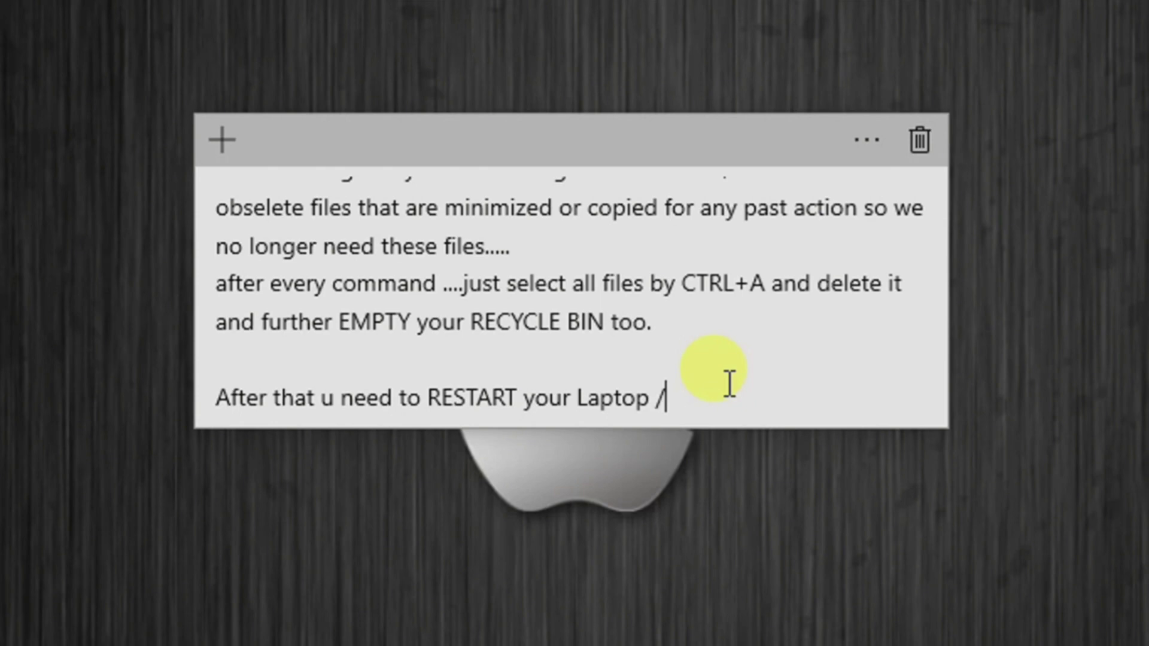
text(PC )
text(,we)
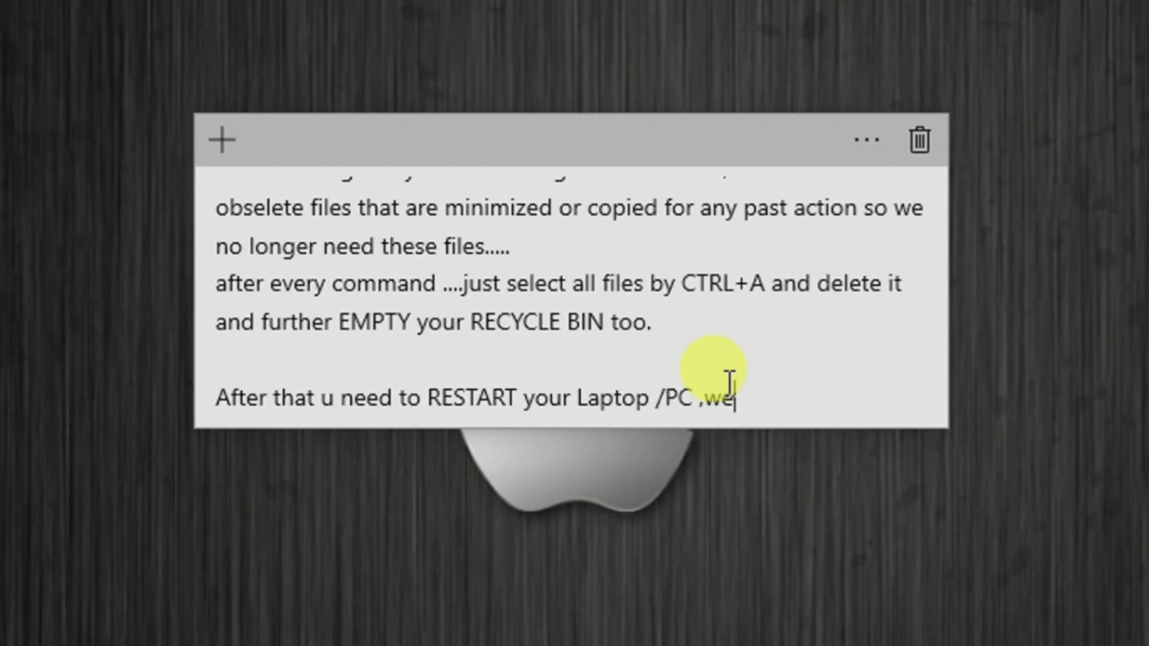
key(BackSpace)
key(BackSpace)
text(you )
text(will f)
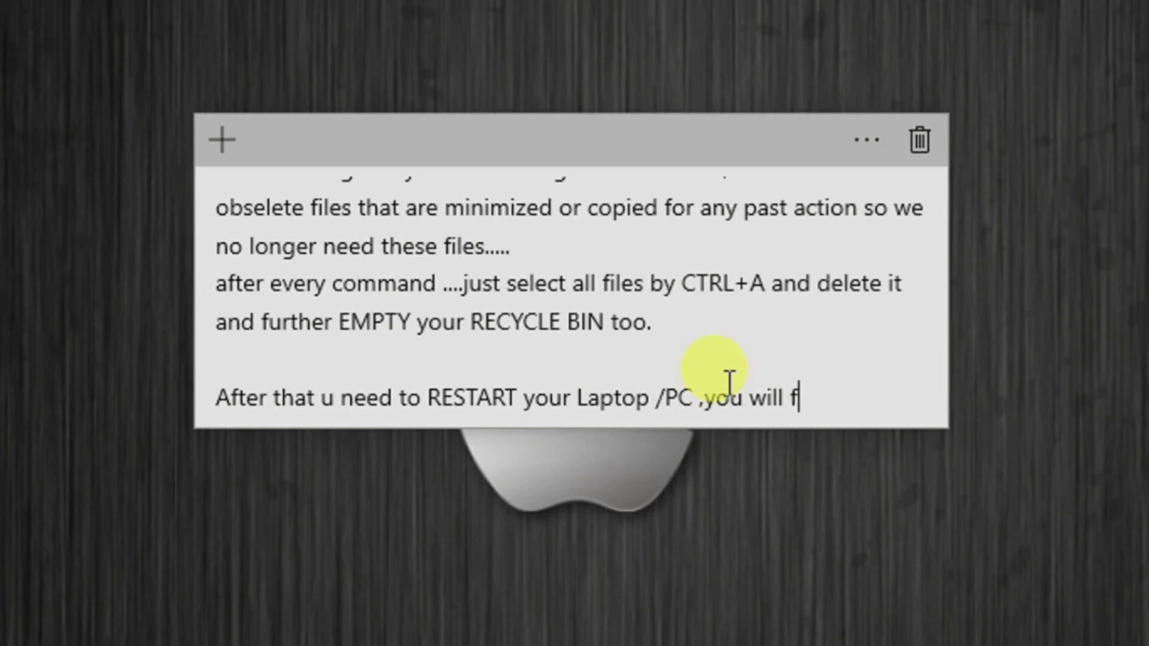
text(eel the)
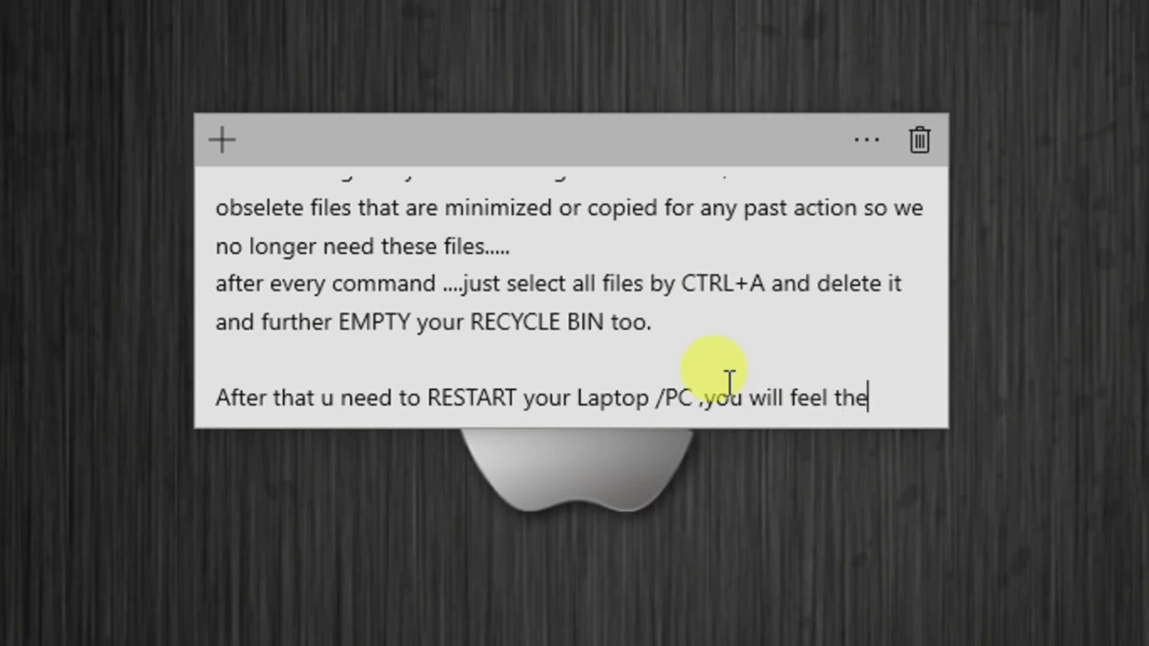
text( diff)
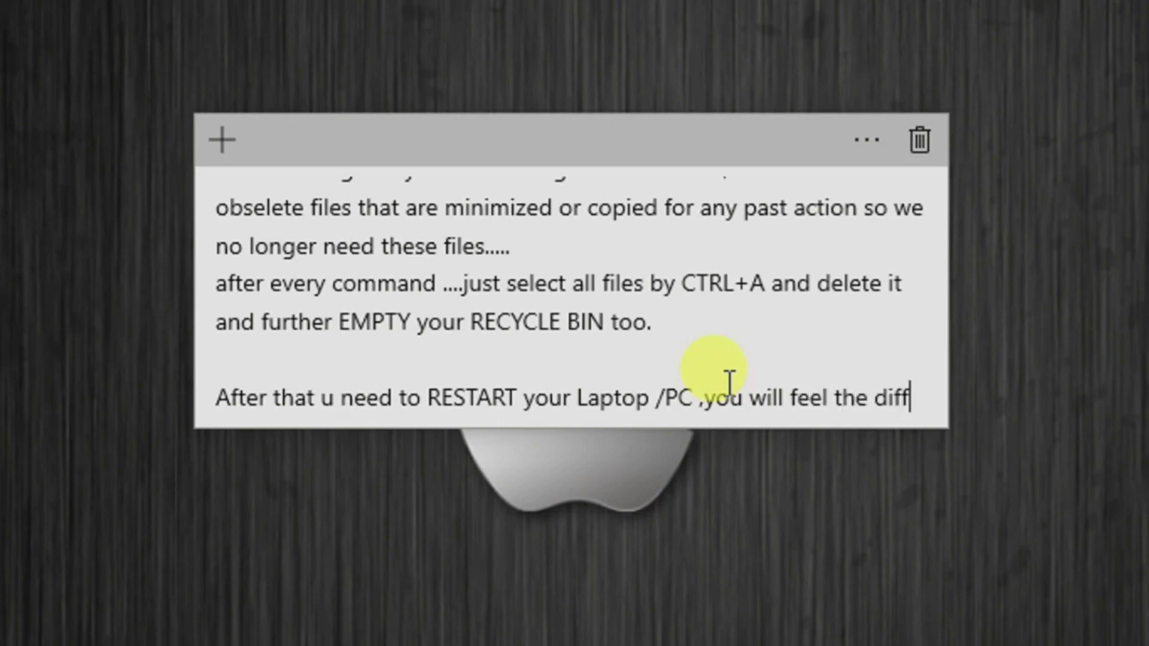
text(ren)
text(ce)
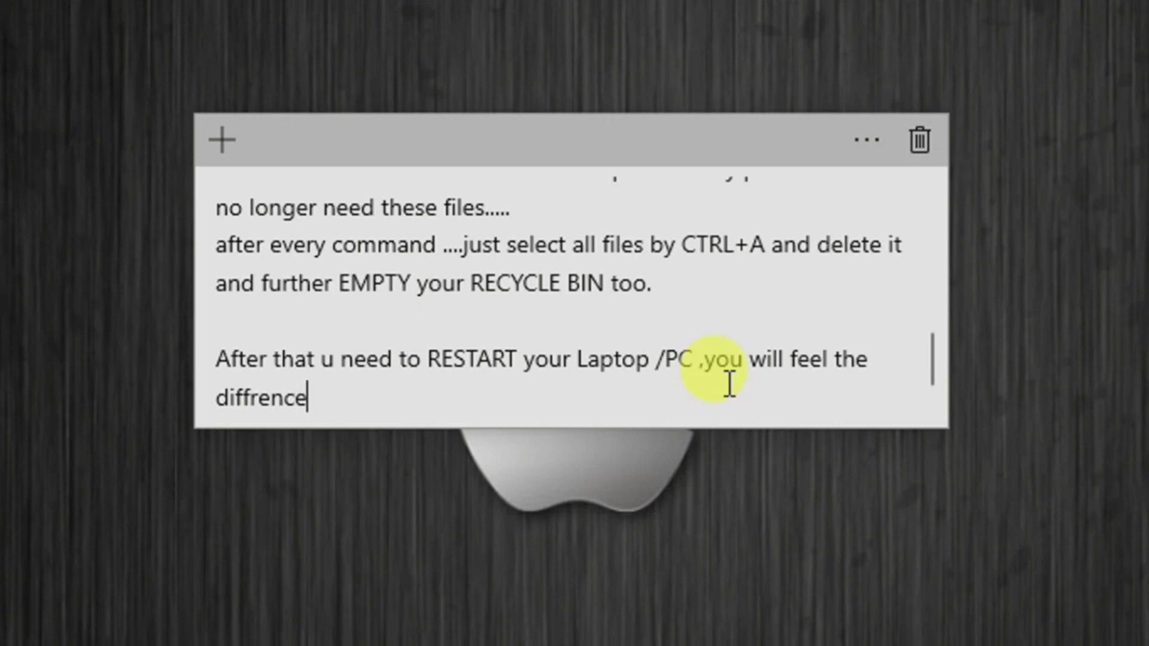
text(...)
text(  :))
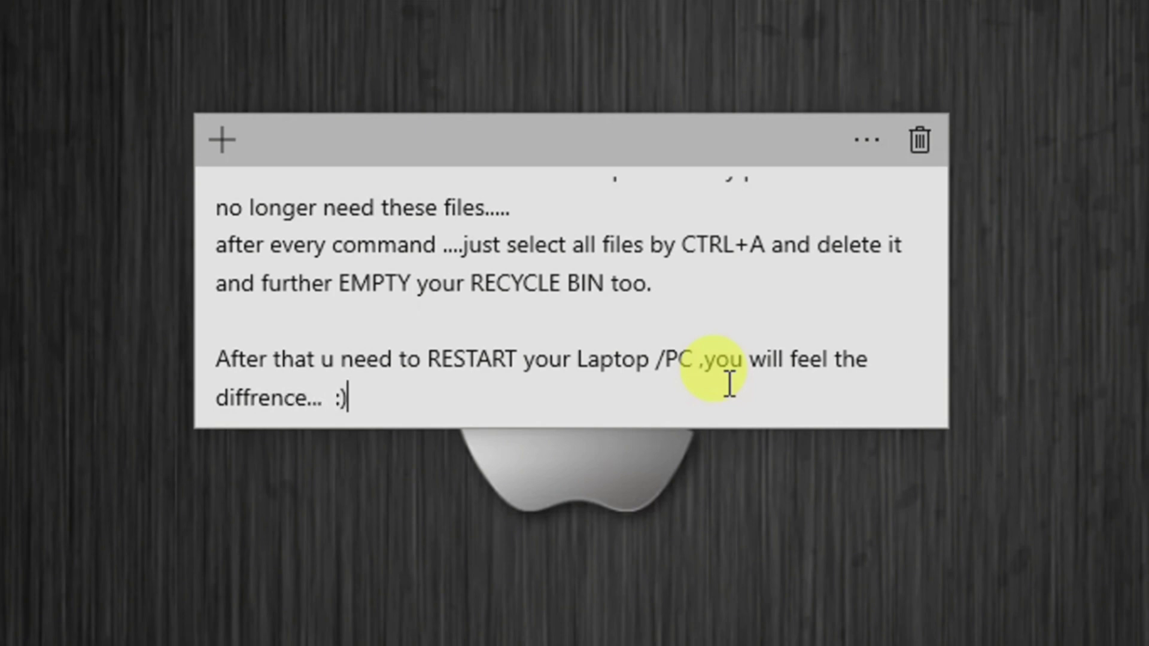
key(Return)
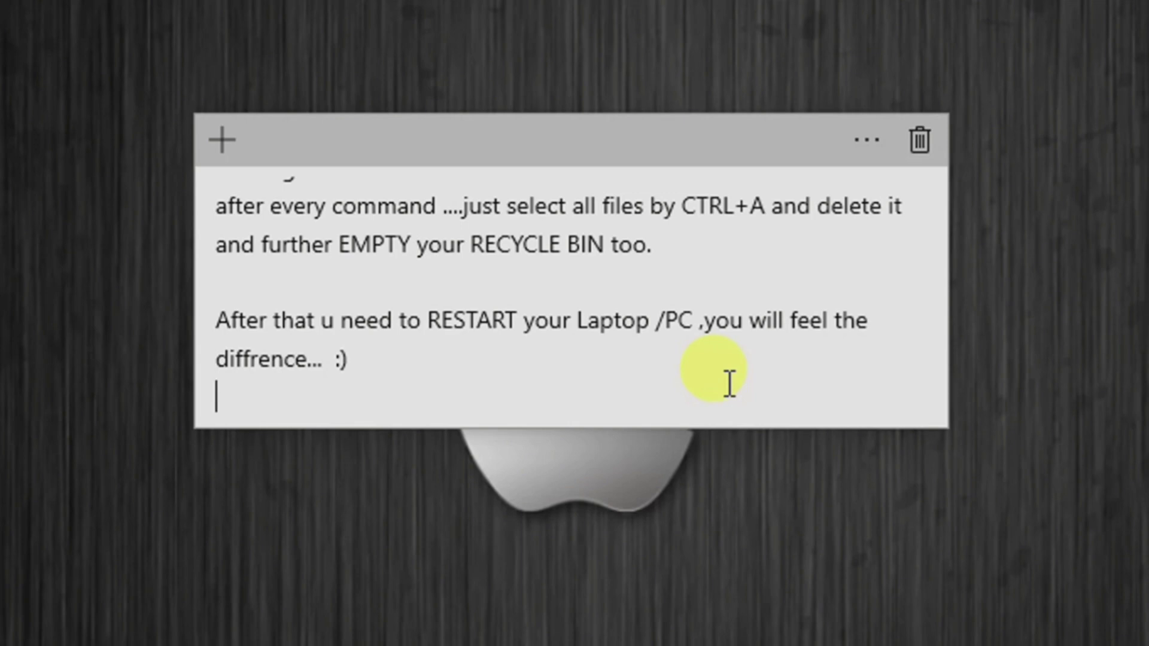
text(D)
text(o it )
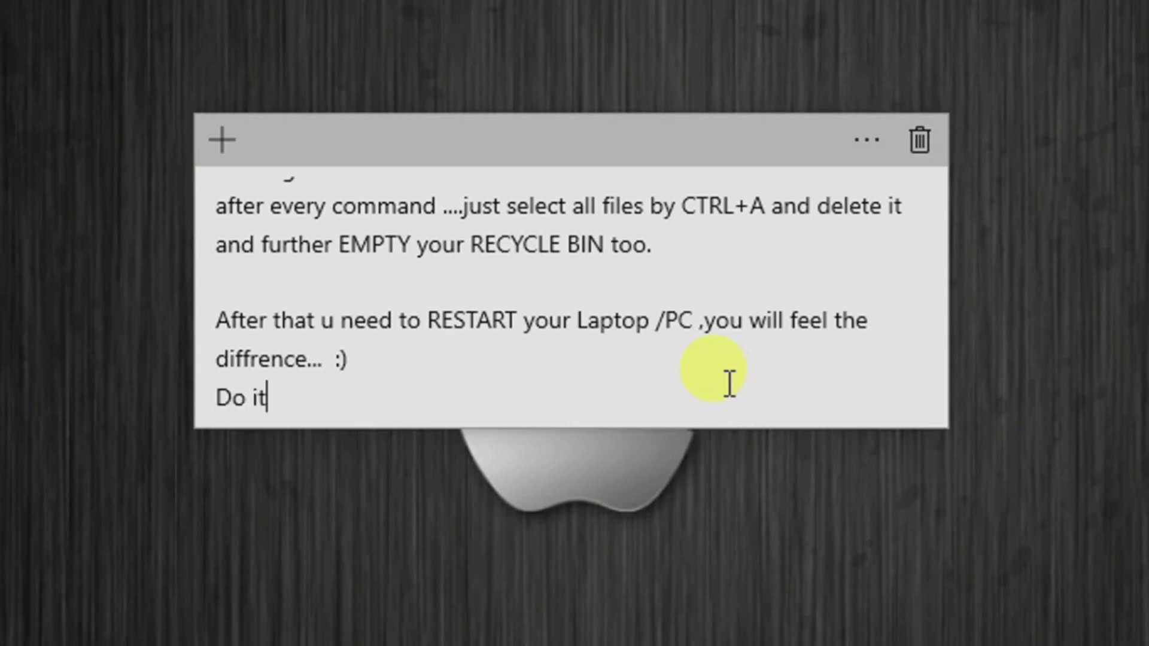
text(Mont)
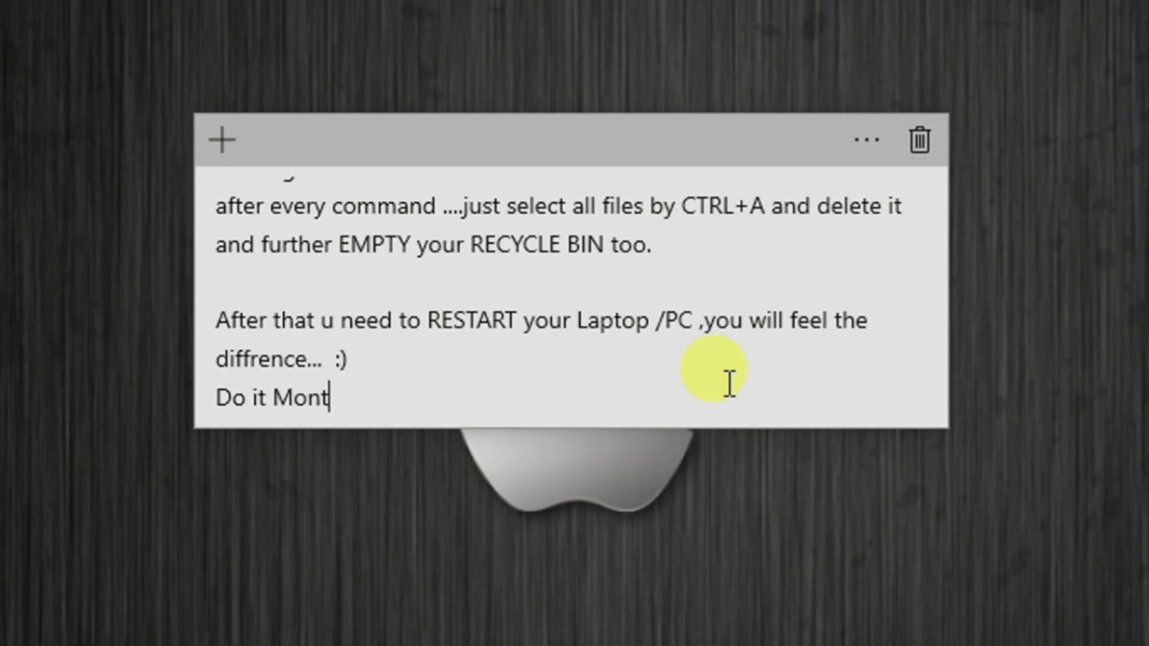
text(hly /)
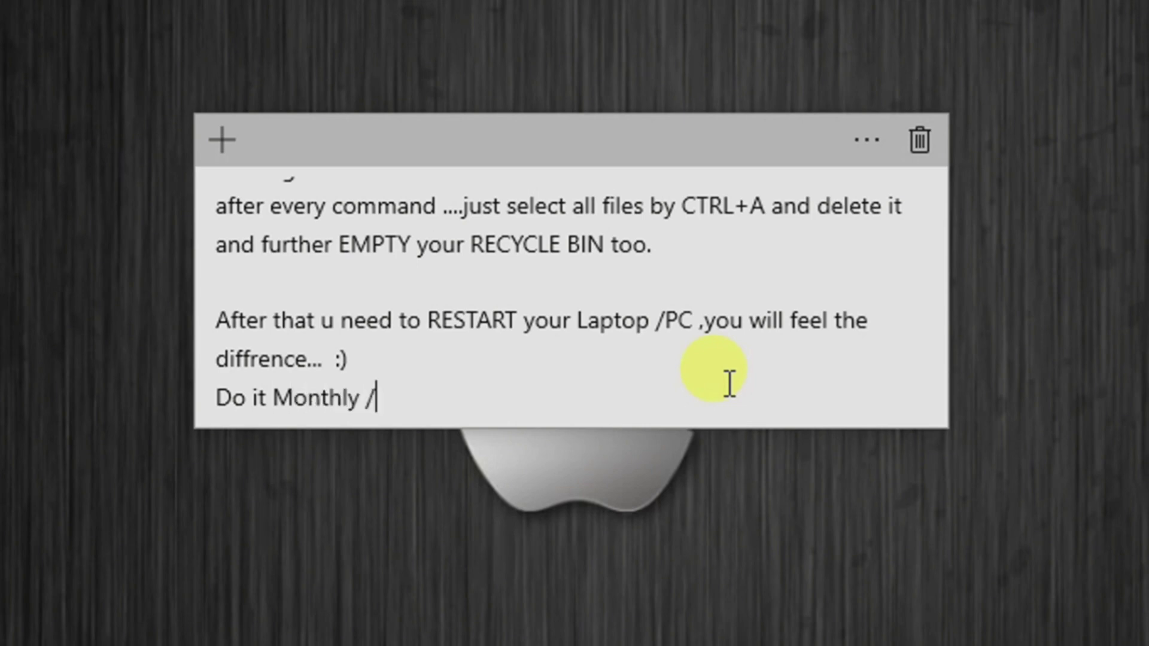
text(wee)
text(kly and )
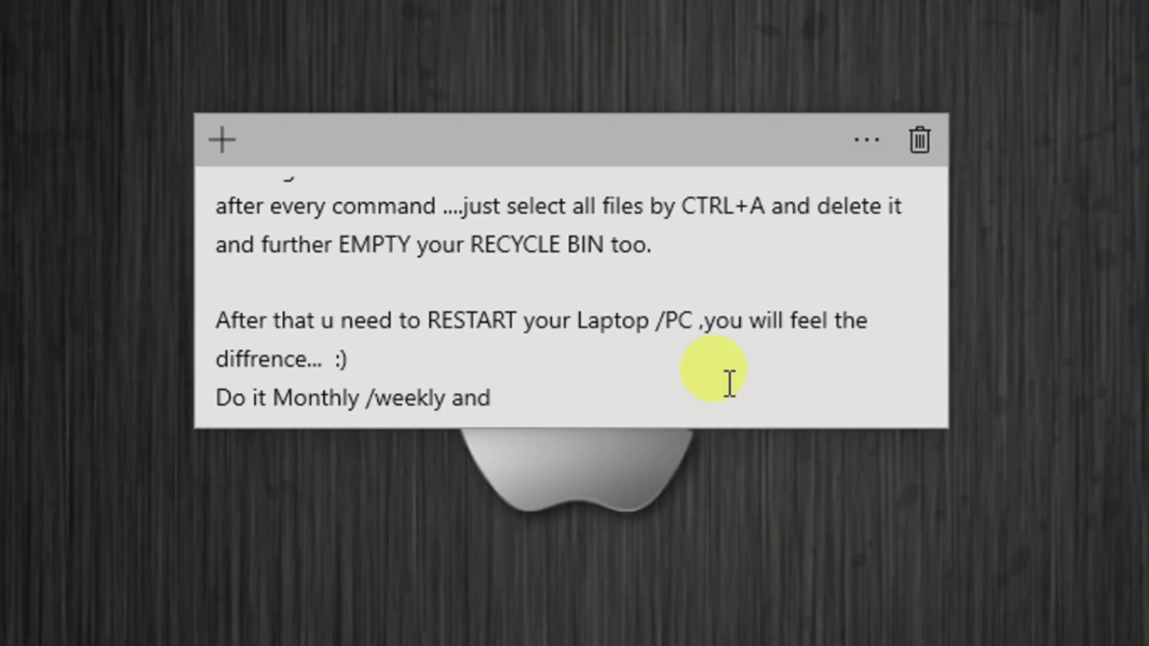
text(maintai)
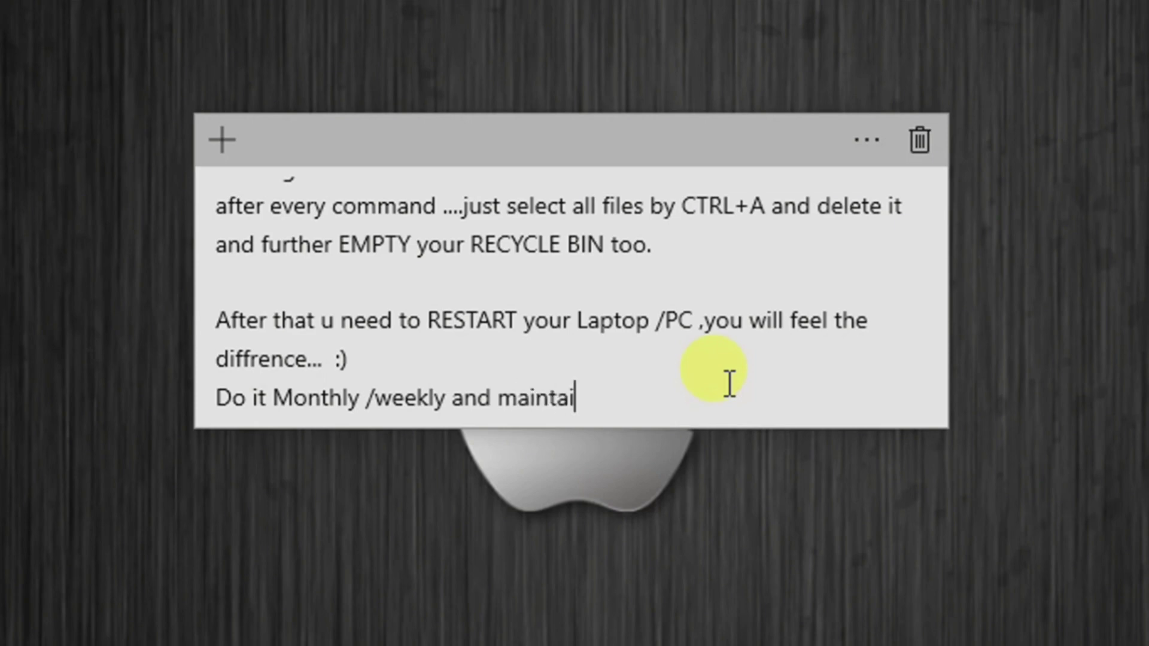
text(n the he)
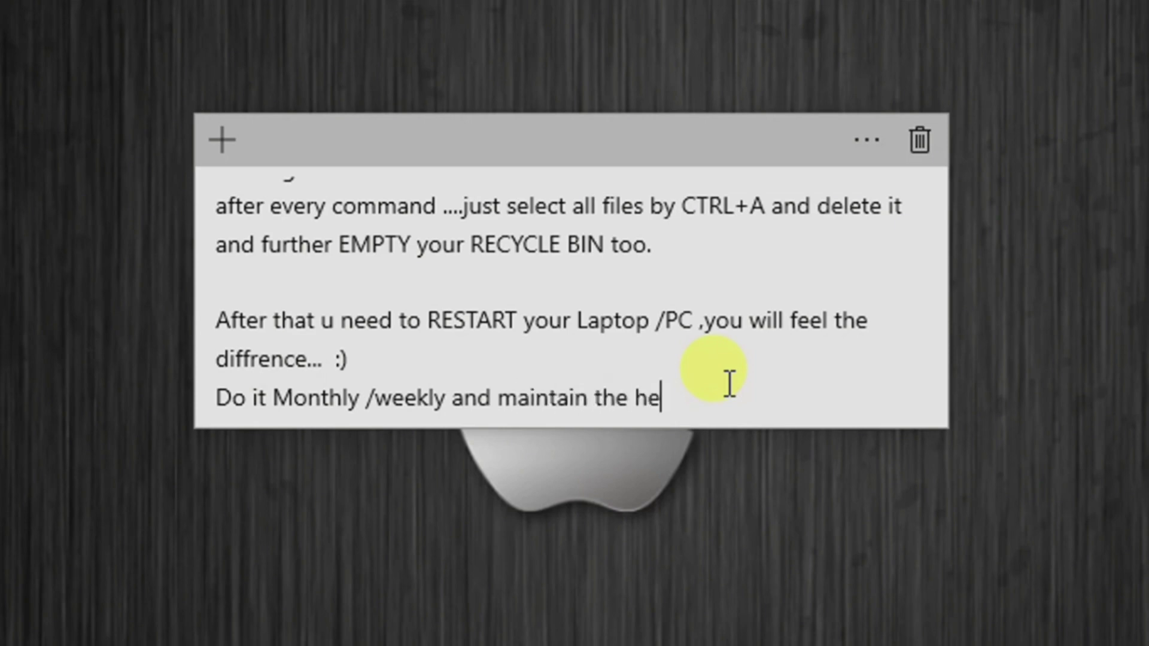
text(alth )
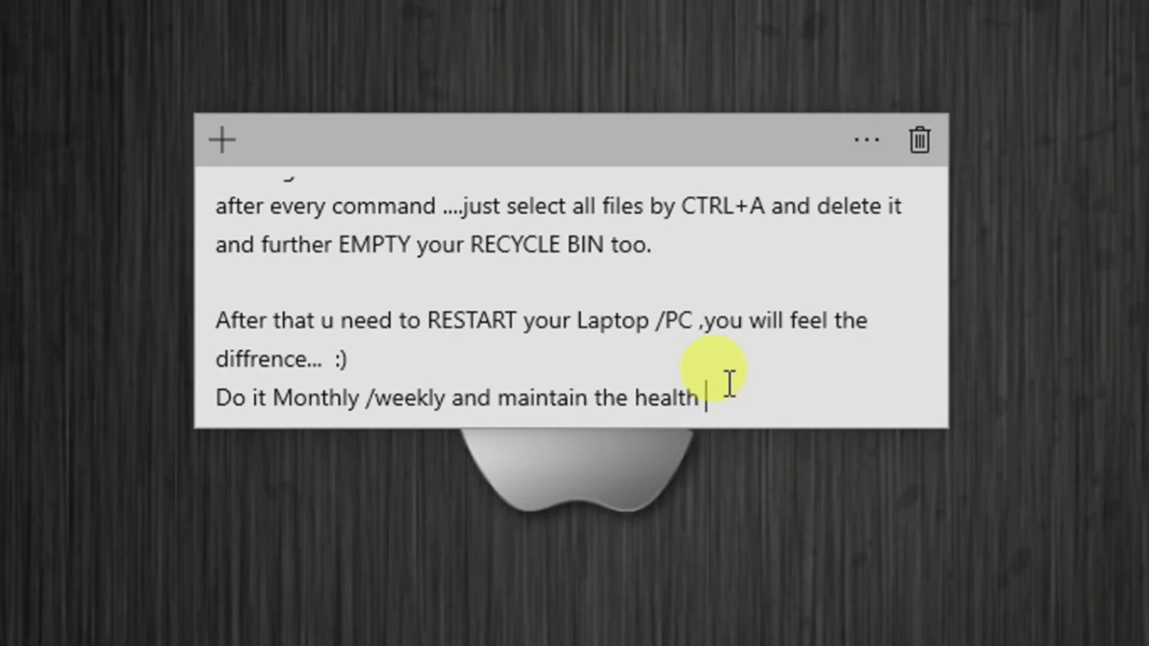
text(of yo)
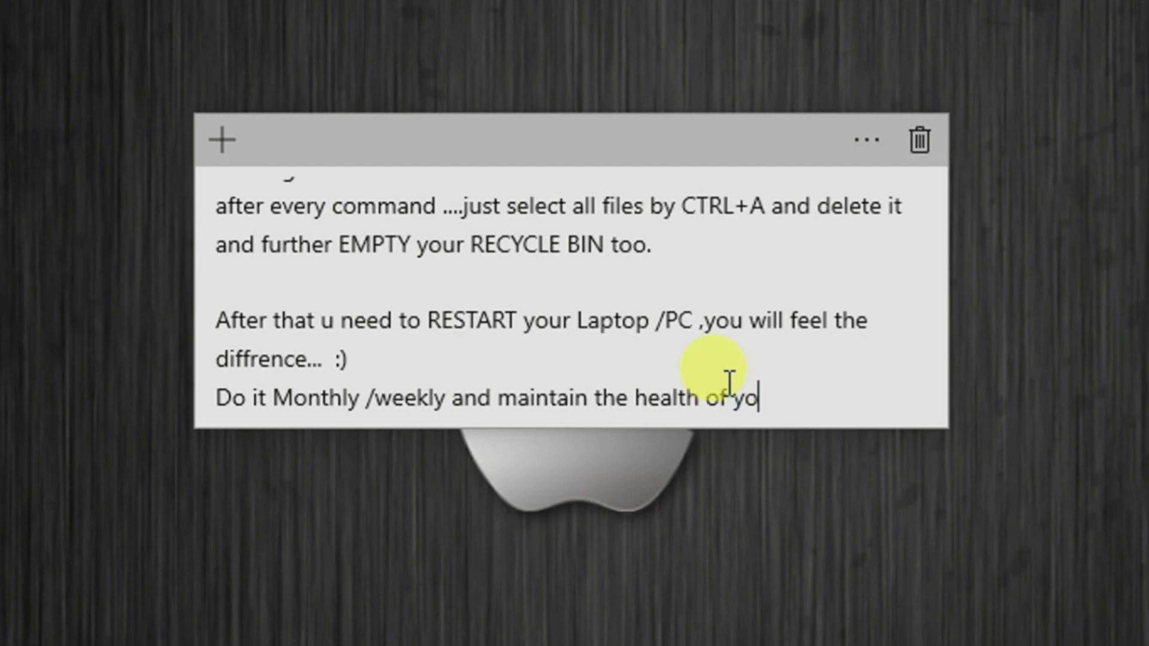
text(ur sysy)
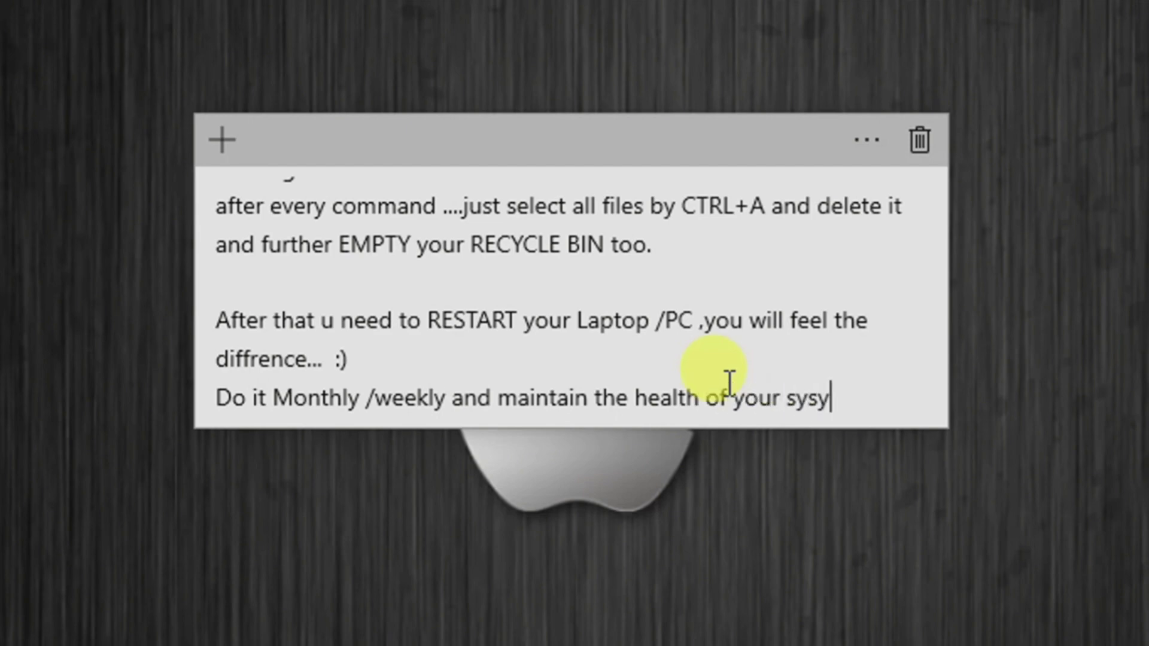
Step: Add 'Do it Monthly /weekly and maintain the health of your system....', fixing the 'sysy' typo
key(BackSpace)
text(tem)
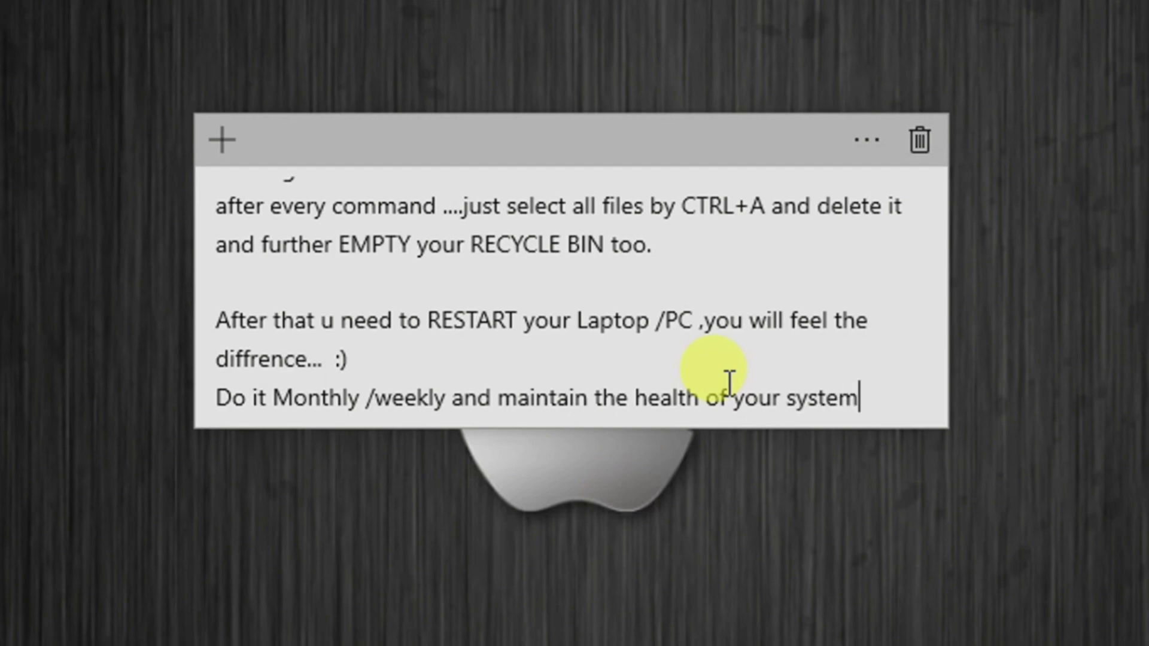
text(....)
key(Return)
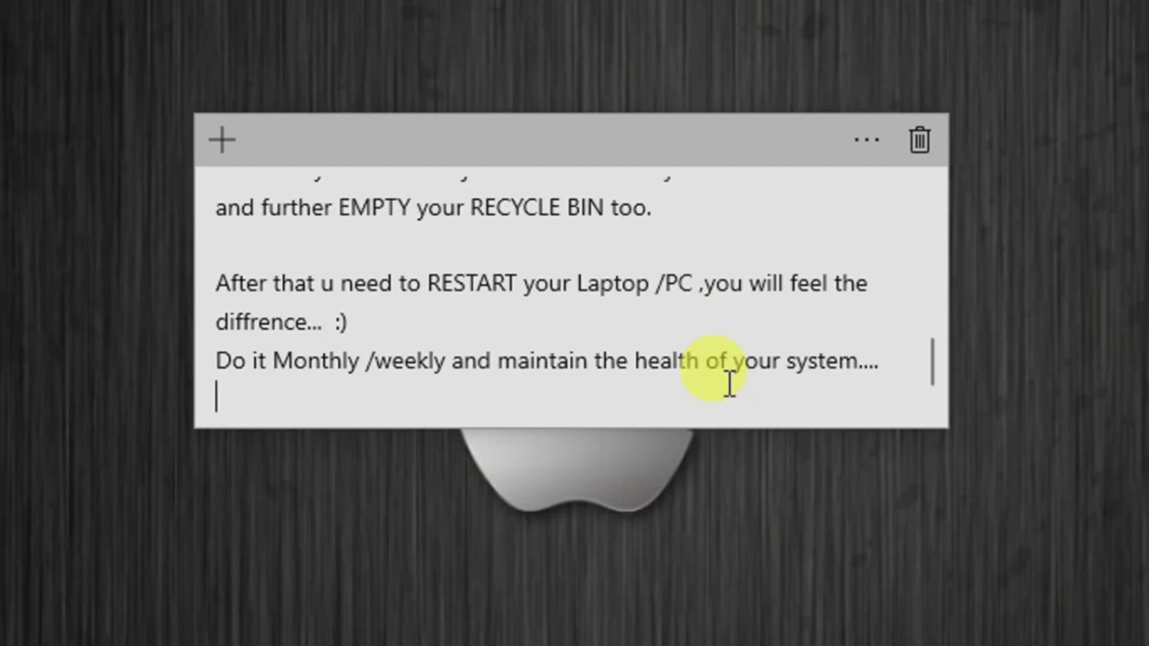
Step: Add a blank line and a 'Thank YOU !!!!' line, then begin a new line beneath it
key(Return)
text(Than)
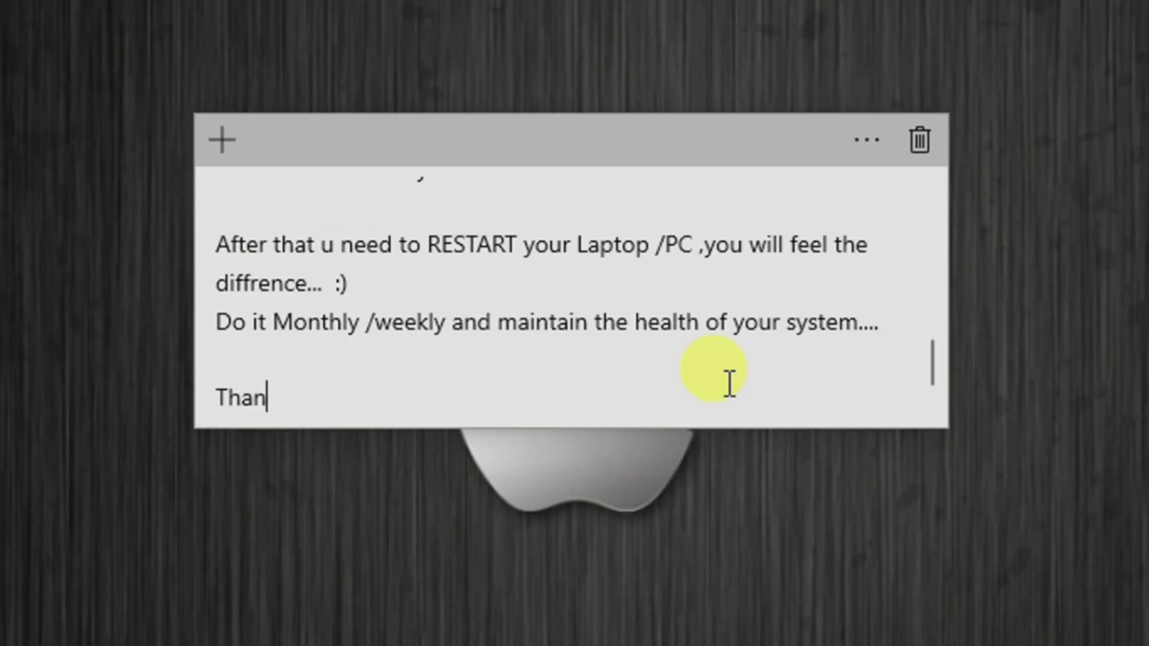
text(k YOU )
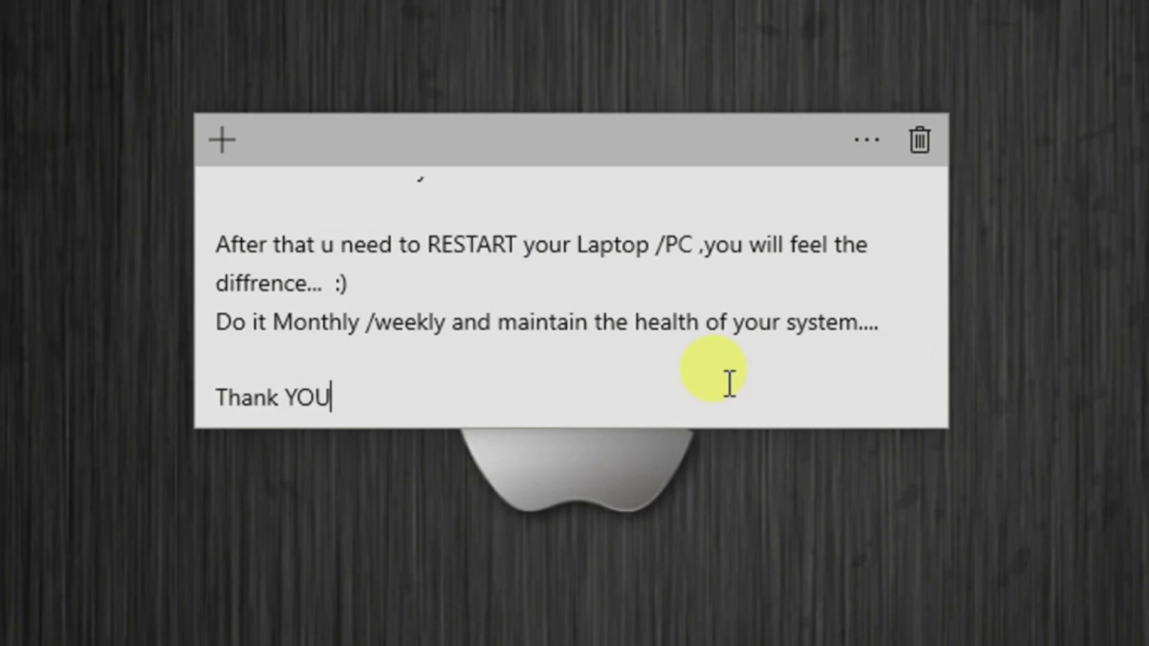
text(!!!!)
key(Return)
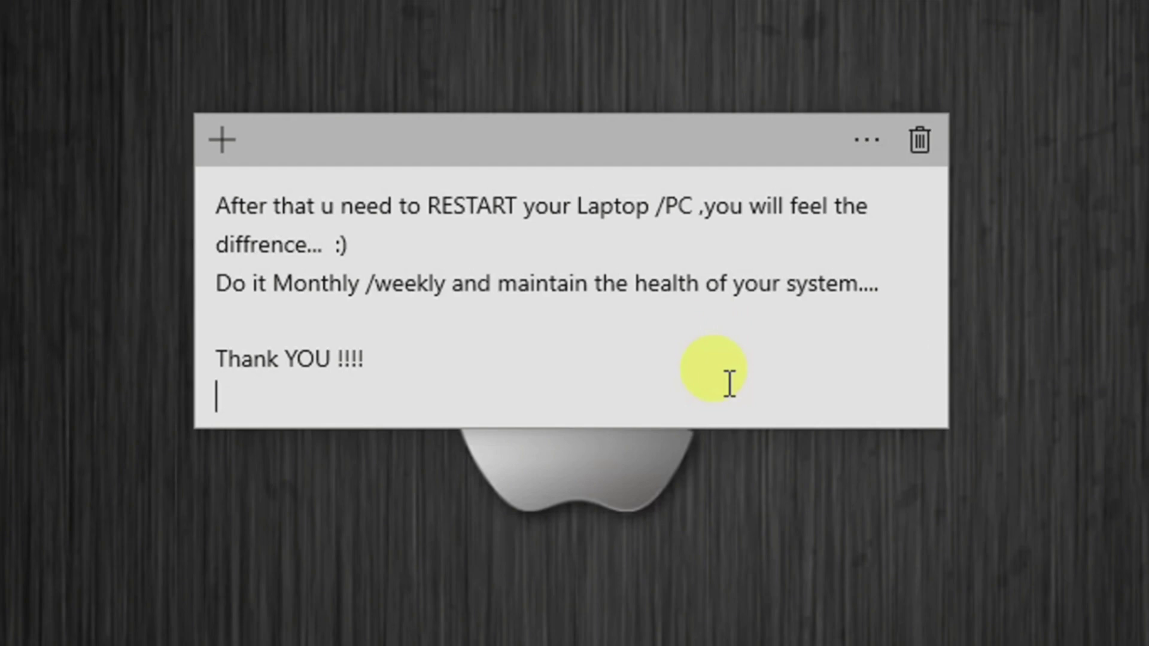
text(W'll be right back  :)))))
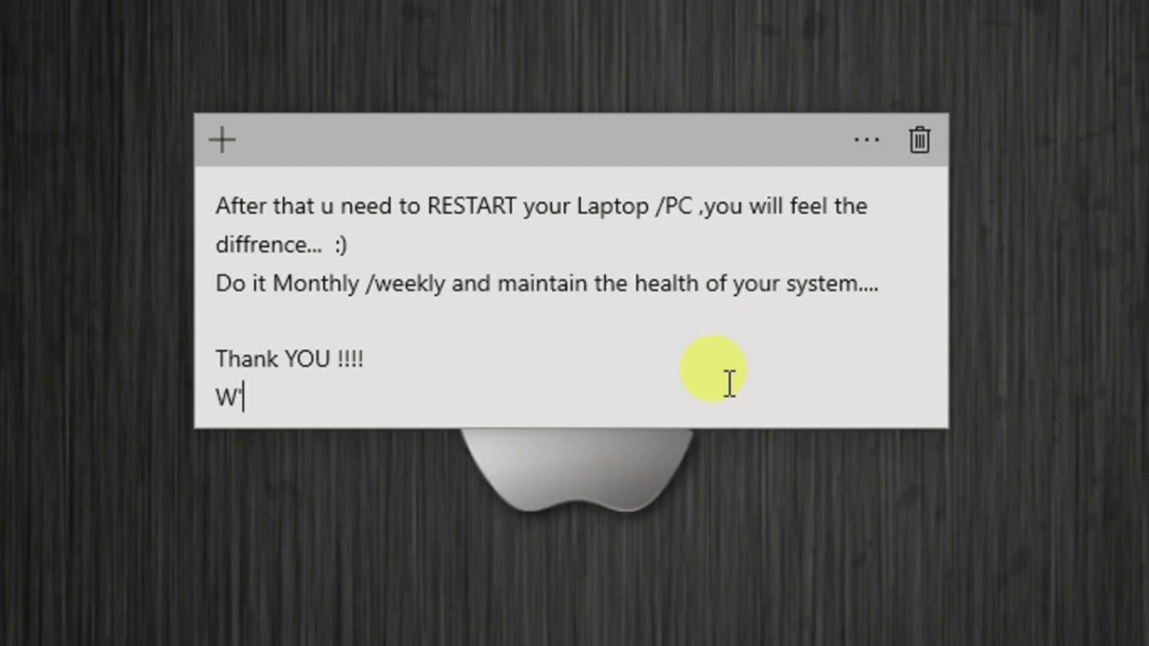